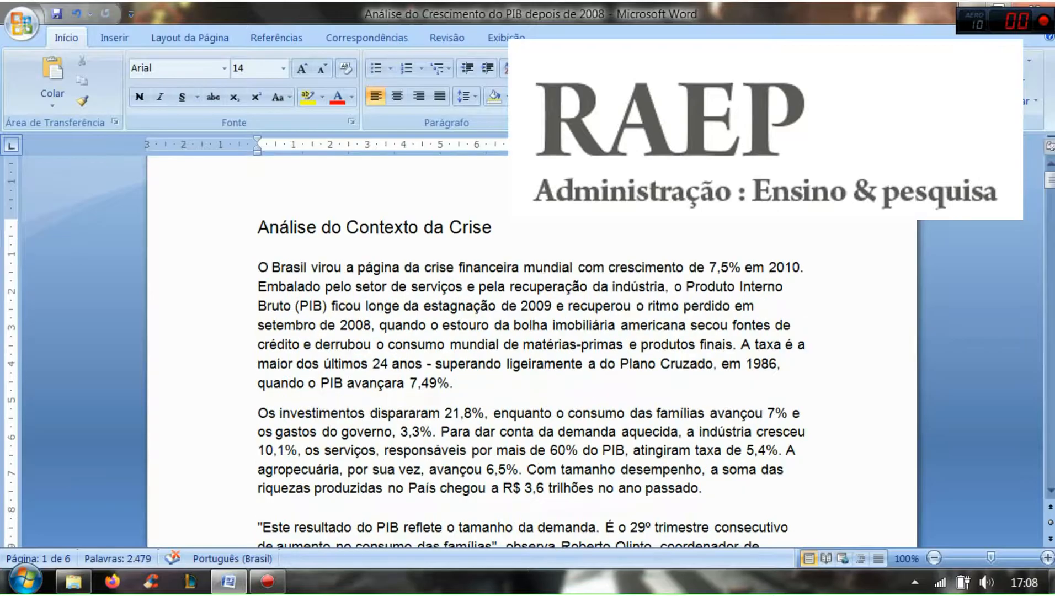
- Look over the text on the document's first page to review its current formatting
scroll(530, 354, down, 10)
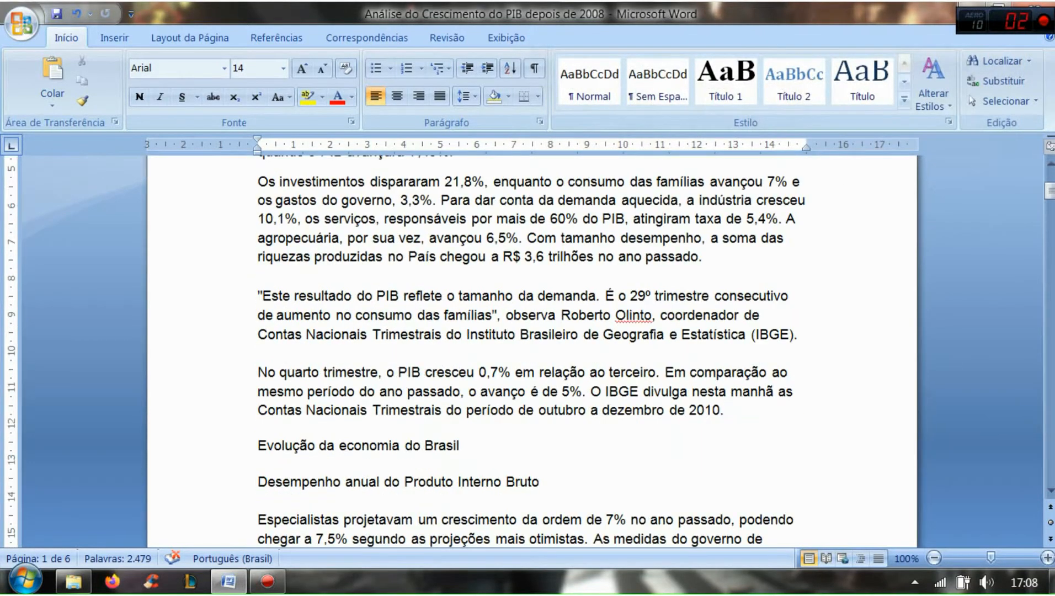
scroll(530, 354, up, 10)
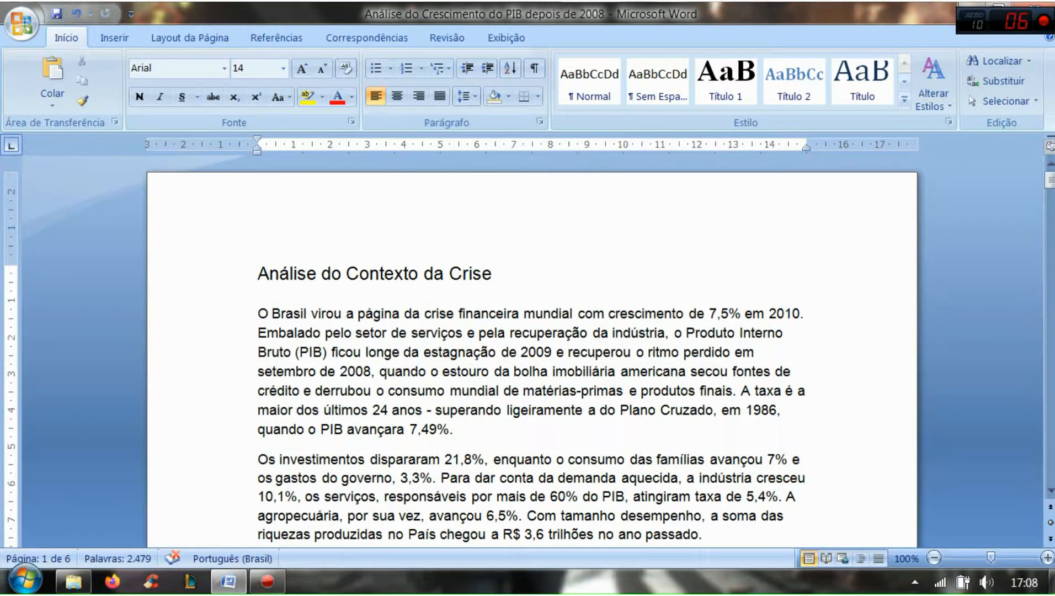
scroll(530, 353, down, 5)
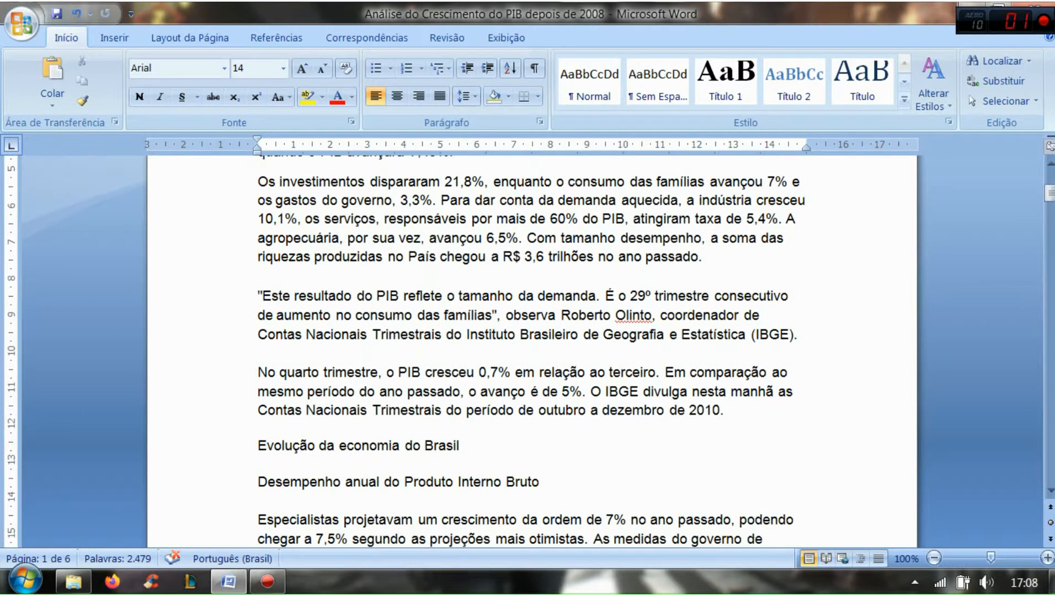
scroll(529, 353, up, 5)
scroll(530, 353, down, 5)
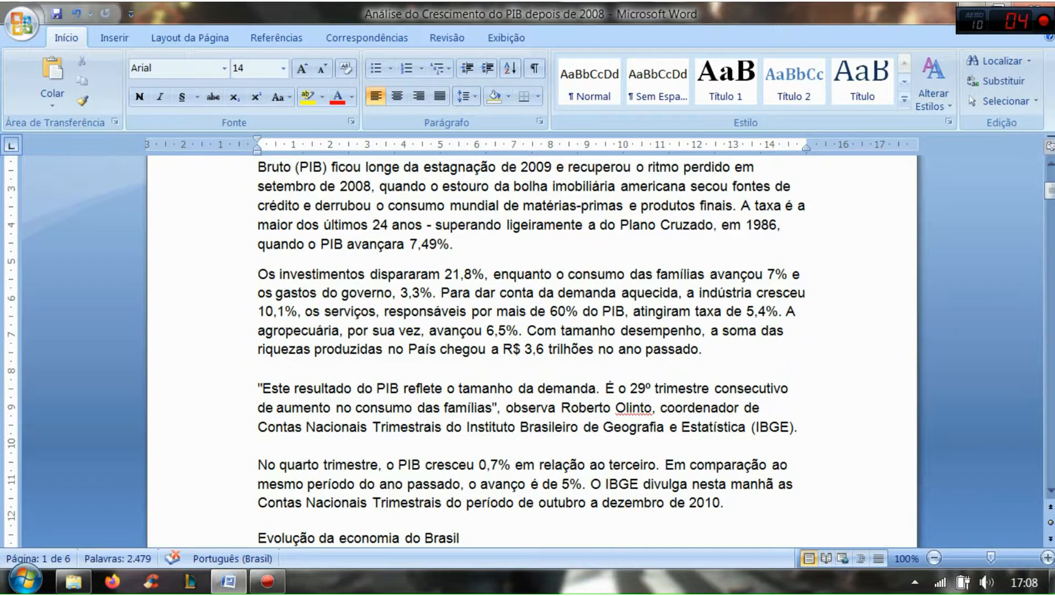
scroll(530, 353, up, 3)
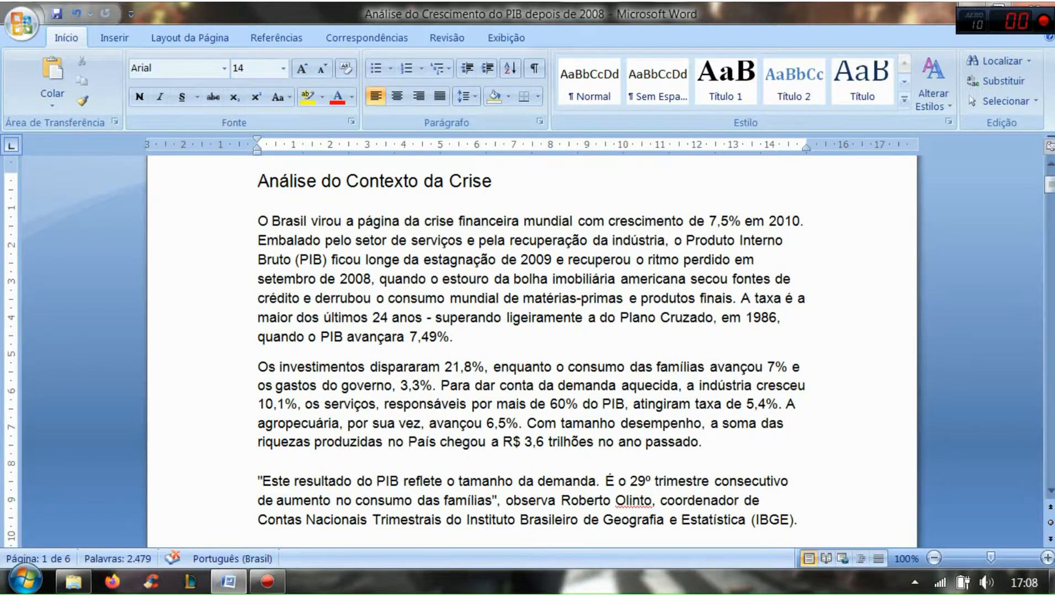
scroll(530, 353, down, 2)
scroll(530, 353, up, 3)
drag(258, 226, 549, 488)
scroll(549, 488, down, 4)
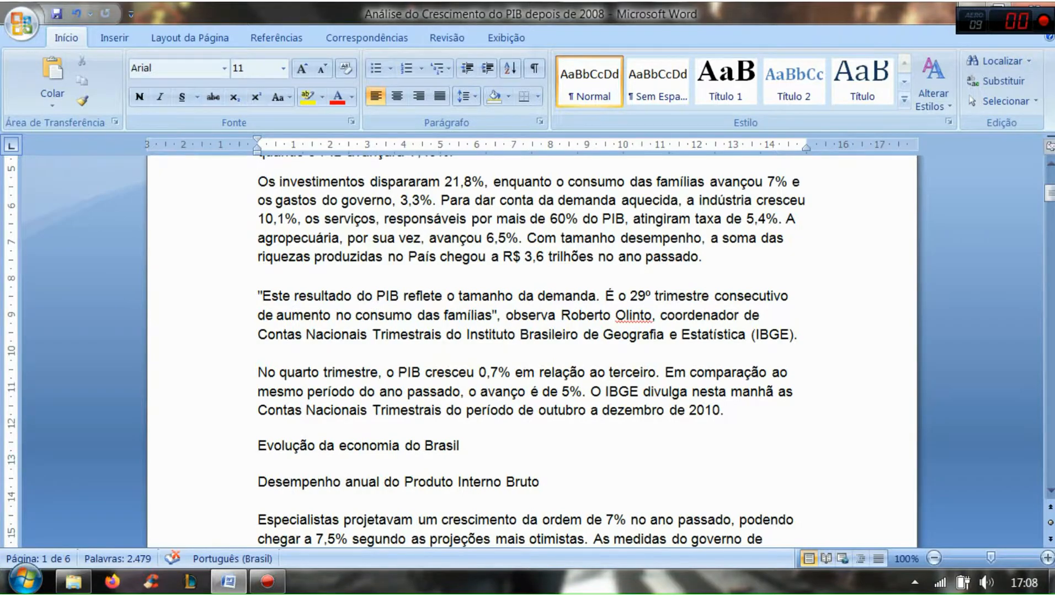
scroll(530, 353, up, 5)
- Insert a blank line above the heading "Análise do Contexto da Crise" and place the cursor in it
click(271, 274)
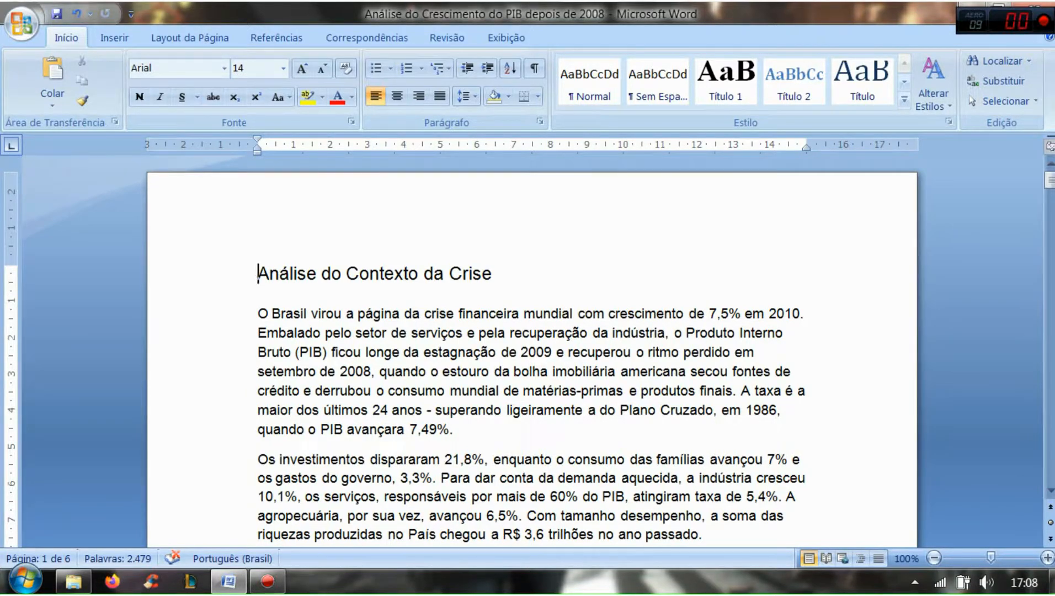
key(Return)
key(Up)
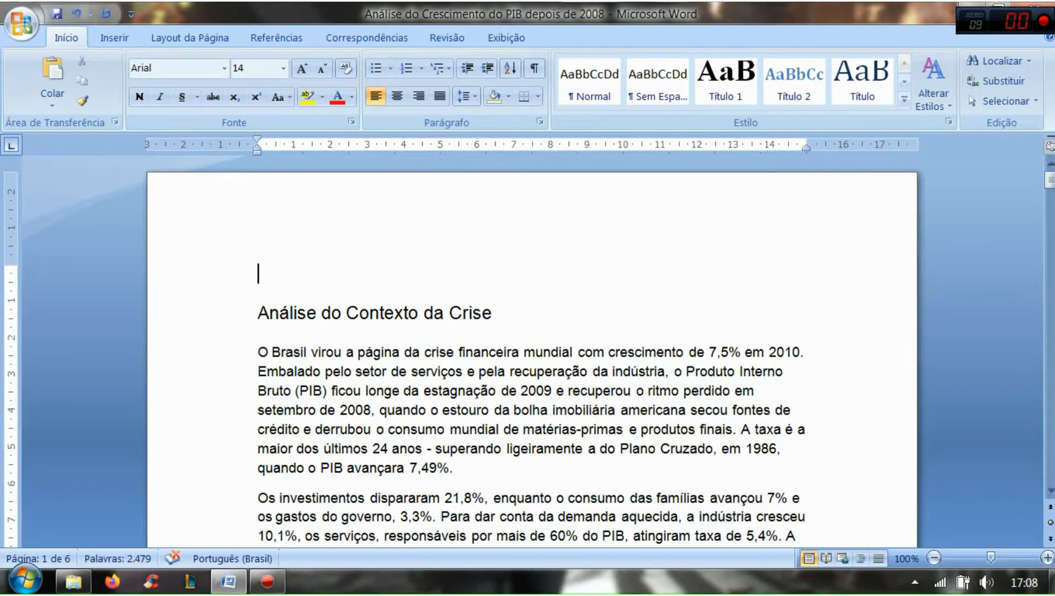
- Open the custom margin settings and set the top margin to 3 cm
click(190, 38)
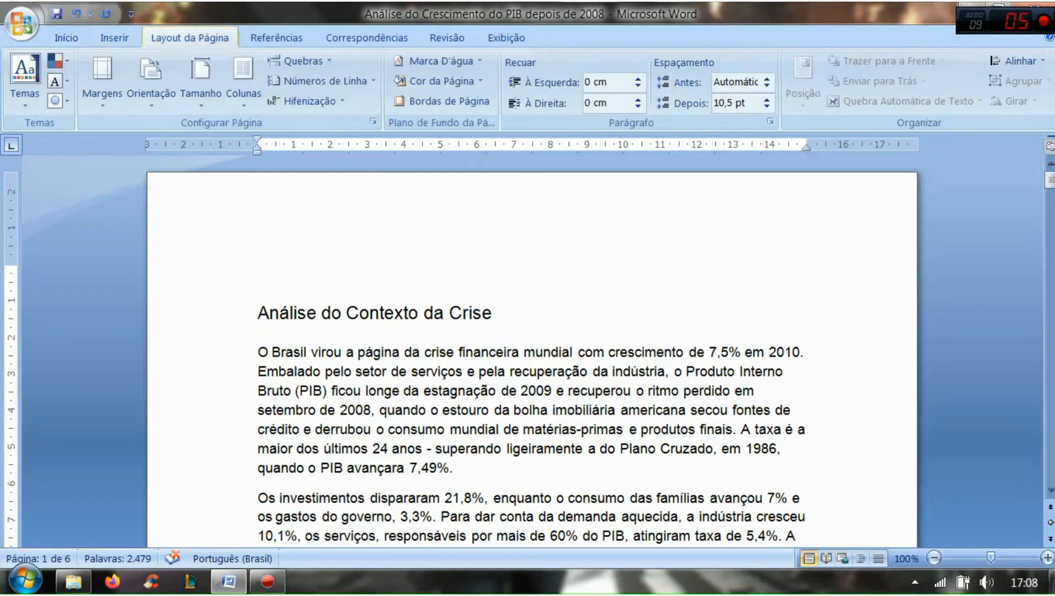
click(102, 78)
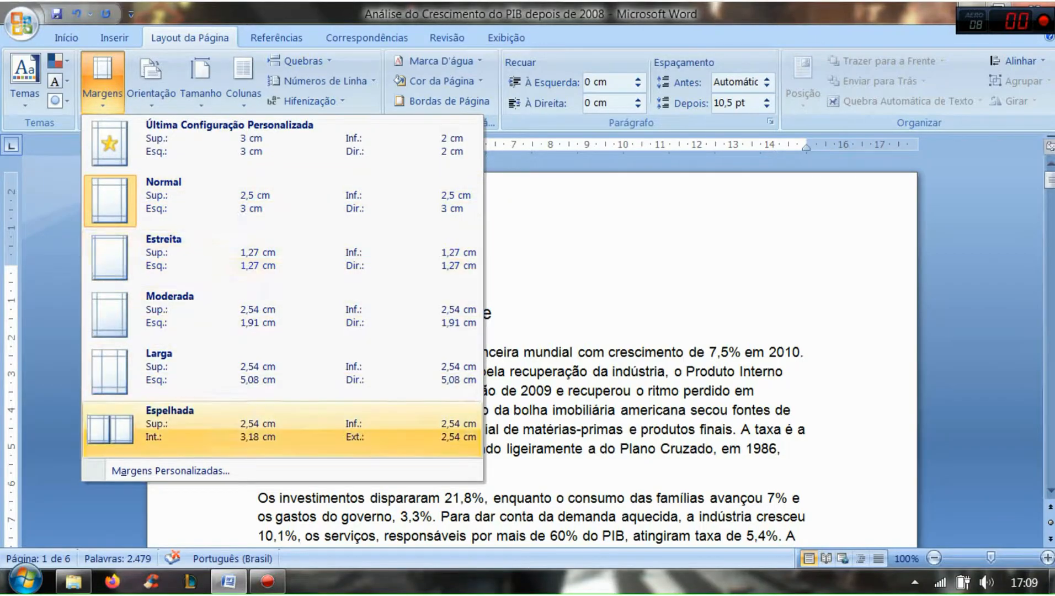
click(170, 471)
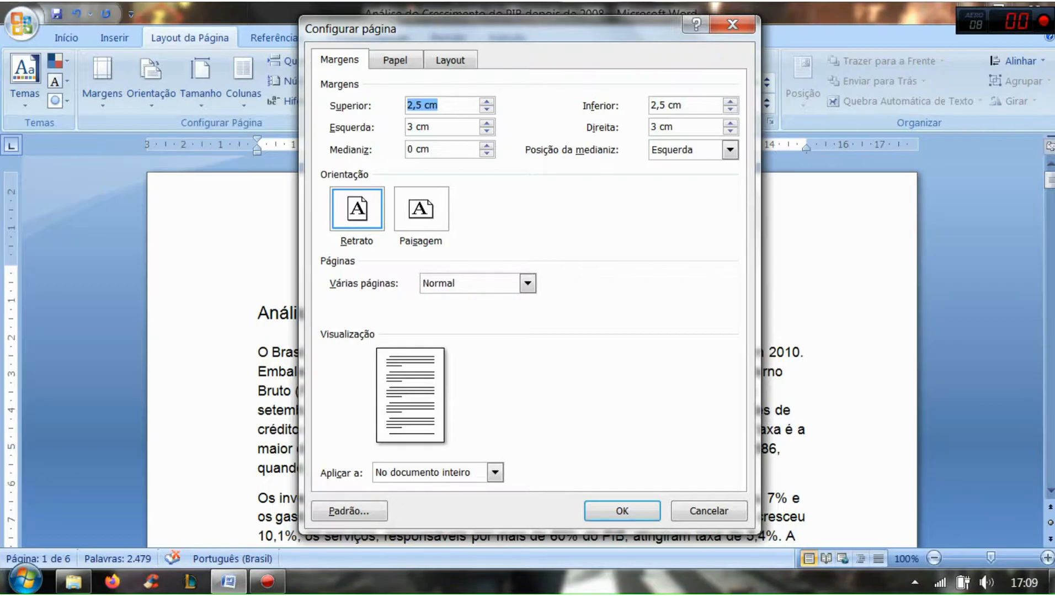
drag(505, 31, 519, 85)
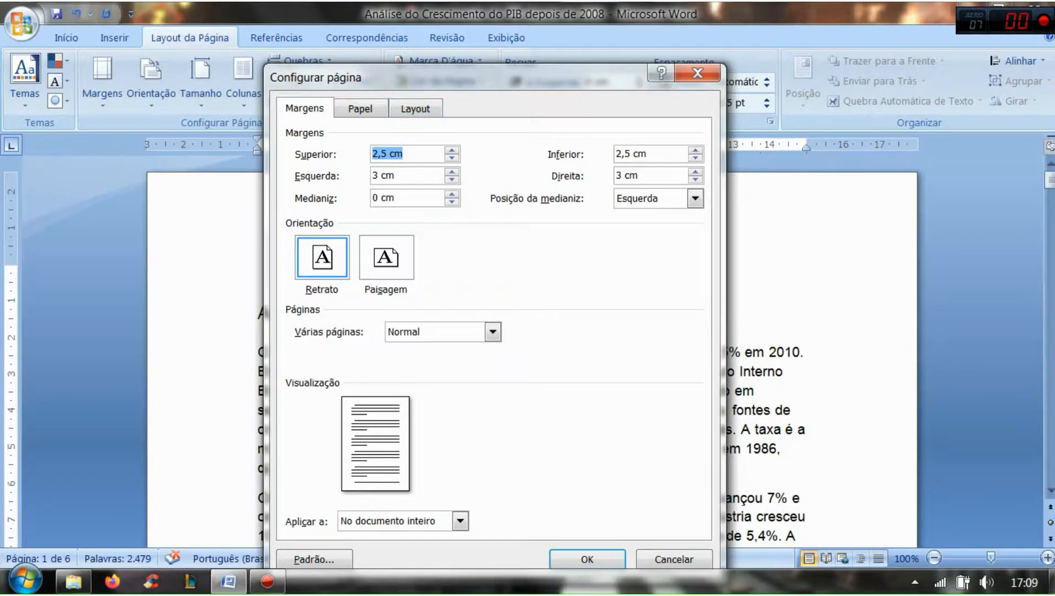
drag(497, 77, 505, 58)
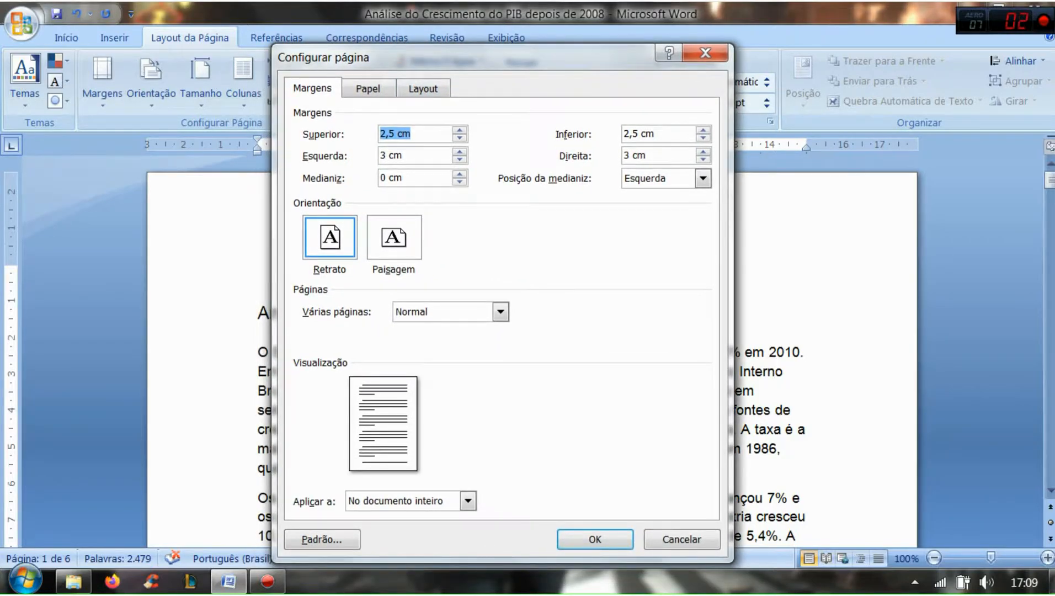
click(402, 155)
click(411, 133)
key(BackSpace)
key(BackSpace)
key(BackSpace)
key(BackSpace)
key(BackSpace)
key(BackSpace)
text(3 cm)
- Set the bottom and right margins to 2 cm and apply them to the whole document
click(667, 134)
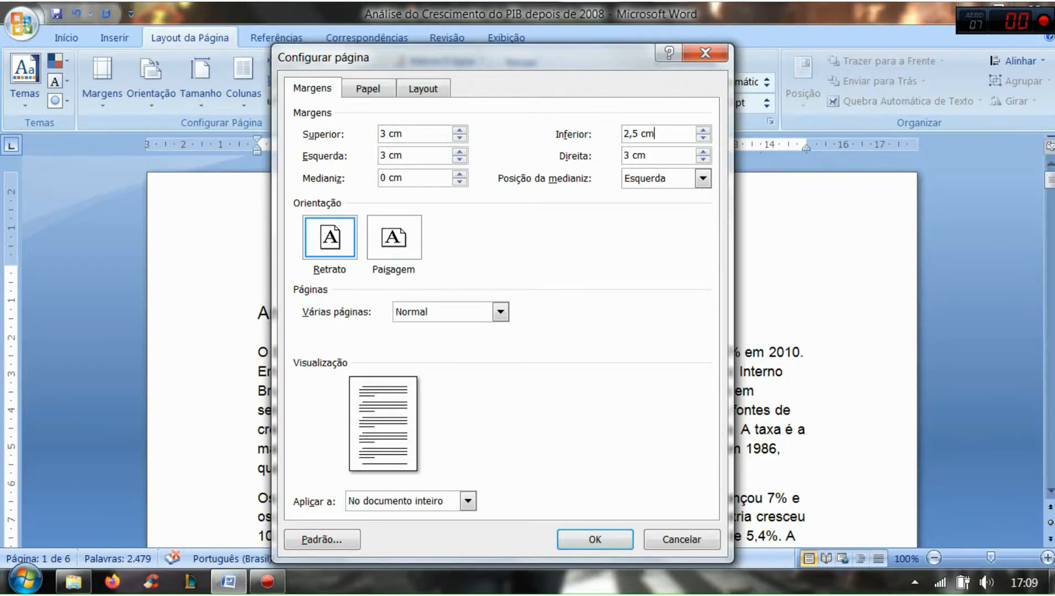
key(BackSpace)
key(BackSpace)
key(BackSpace)
key(BackSpace)
key(BackSpace)
text(cm)
click(629, 156)
key(BackSpace)
text(2)
key(Return)
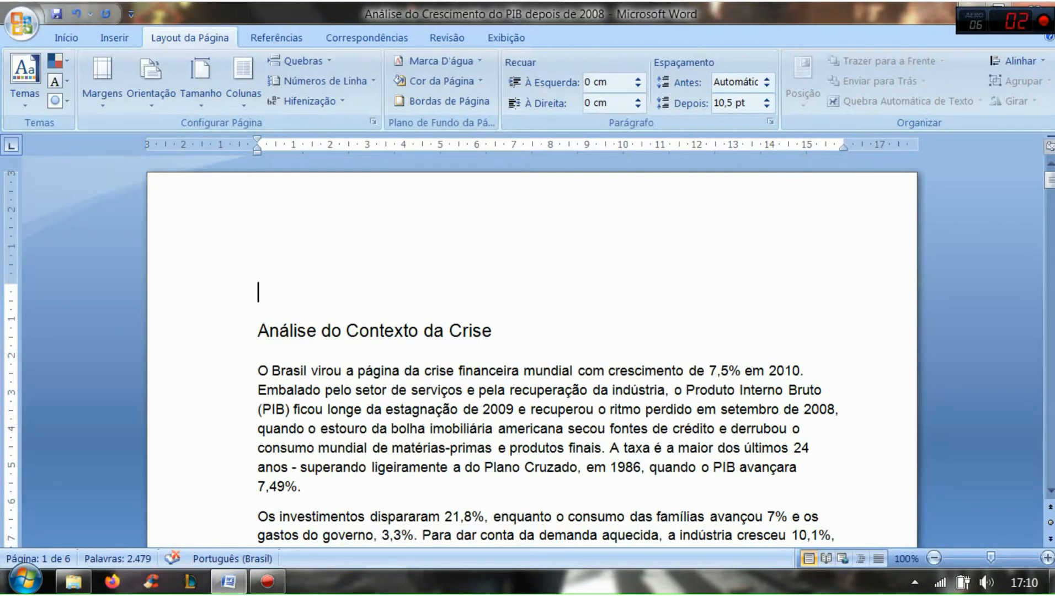
- Justify the text from the heading "Análise do Contexto da Crise" down through the bulleted list of variables
key(shift+Down)
key(shift+Down)
key(shift+Down)
key(shift+Down)
key(shift+Down)
key(shift+Down)
key(shift+Down)
key(shift+Down)
key(shift+Down)
key(shift+Down)
key(shift+Down)
key(shift+Down)
key(shift+Down)
key(shift+Down)
key(shift+Down)
key(shift+Down)
key(shift+Down)
key(shift+Down)
key(shift+Down)
key(shift+Down)
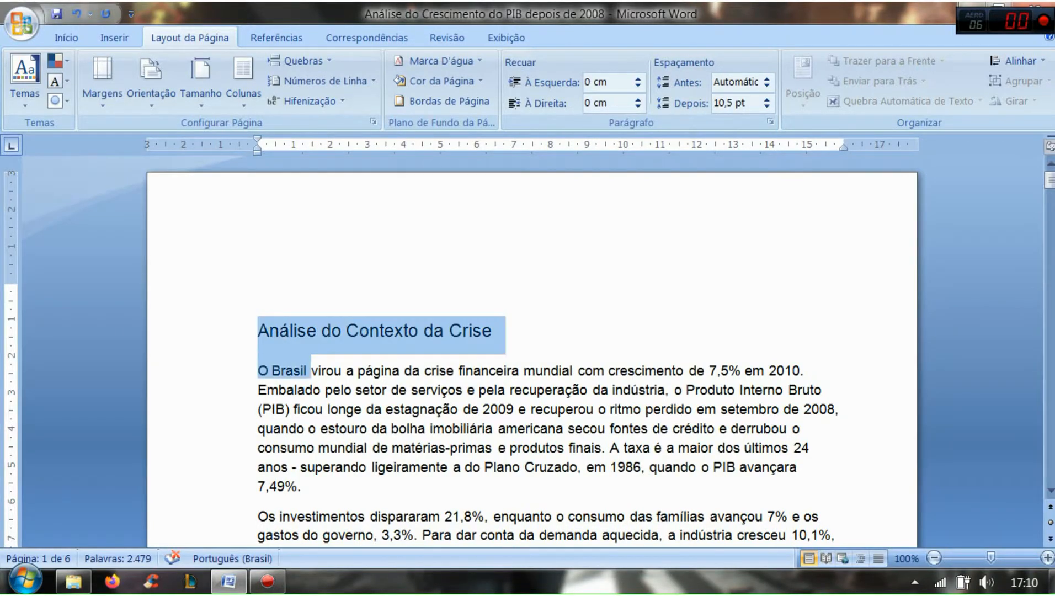
key(shift+Down)
key(shift+Down)
key(shift+Down)
key(shift+Down)
key(shift+Down)
key(shift+Down)
key(shift+Down)
key(shift+Down)
key(shift+Down)
key(shift+Down)
key(shift+Down)
key(shift+Down)
key(shift+Down)
key(shift+Down)
key(shift+Down)
key(shift+Down)
key(shift+Down)
key(shift+Down)
key(shift+Down)
key(shift+Down)
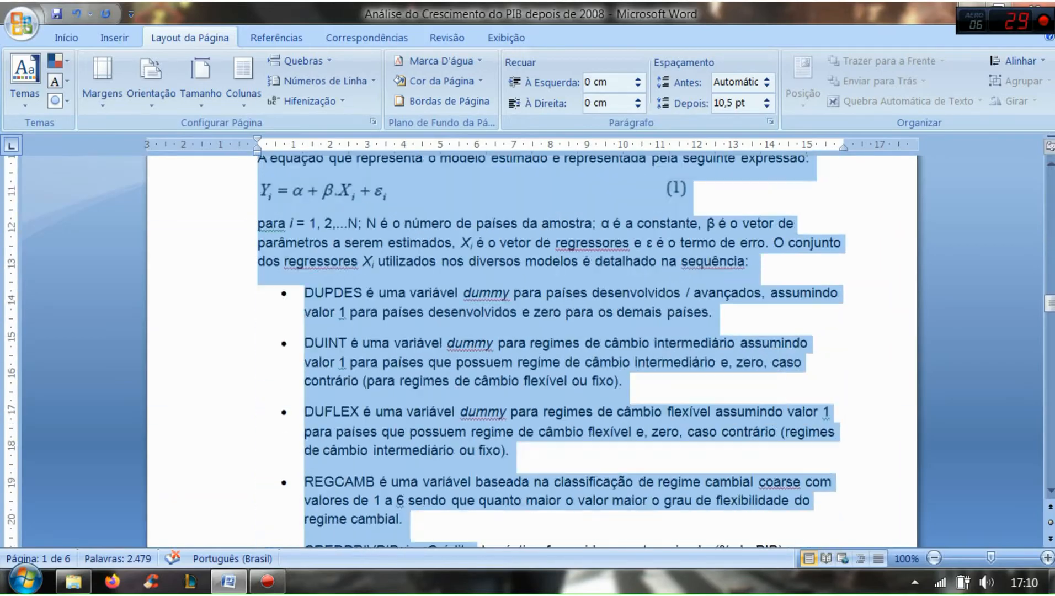
scroll(533, 351, up, 13)
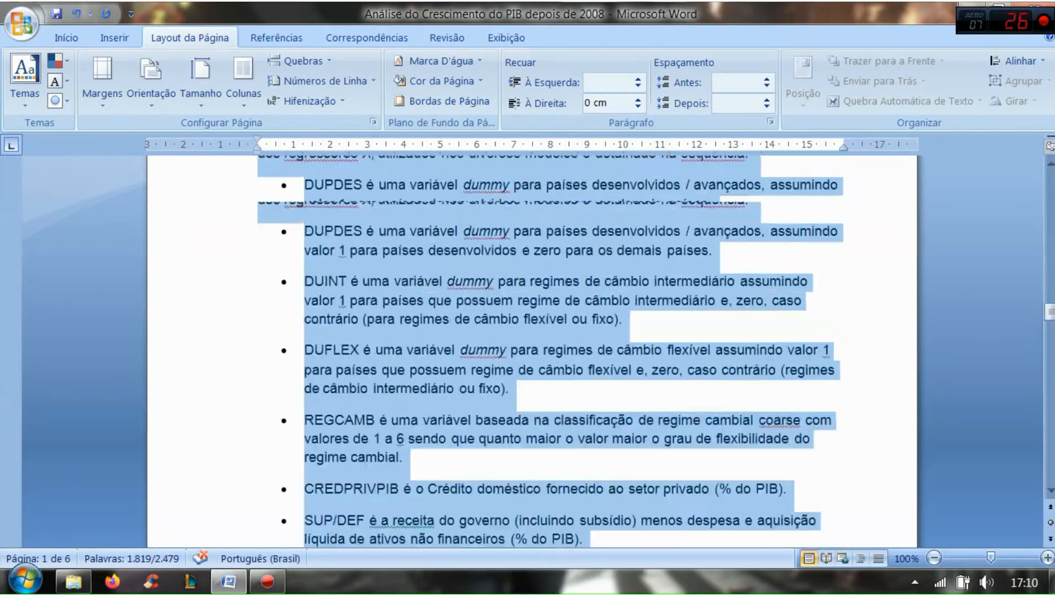
drag(1051, 303, 1050, 180)
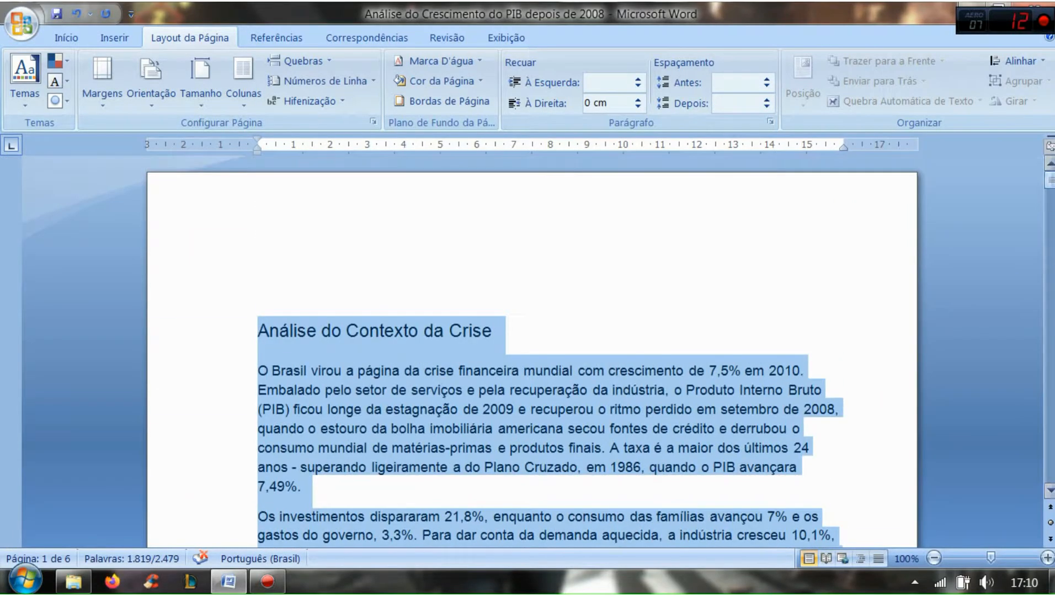
click(66, 37)
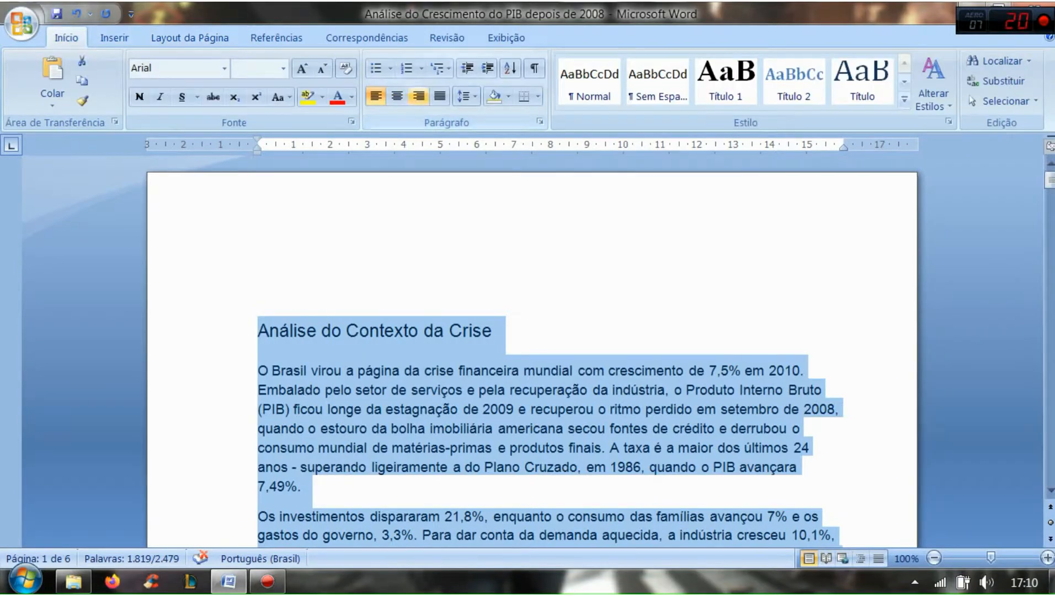
click(440, 96)
click(359, 330)
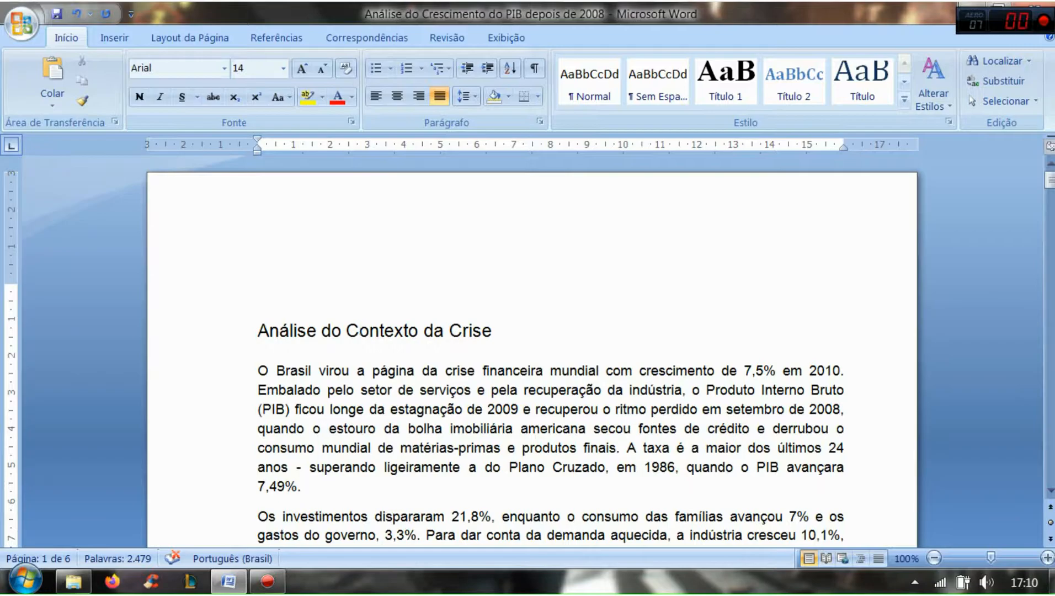
- Set single line spacing (1,0) for the text from the heading "Análise do Contexto da Crise" to the last paragraph on page 1
drag(258, 330, 380, 482)
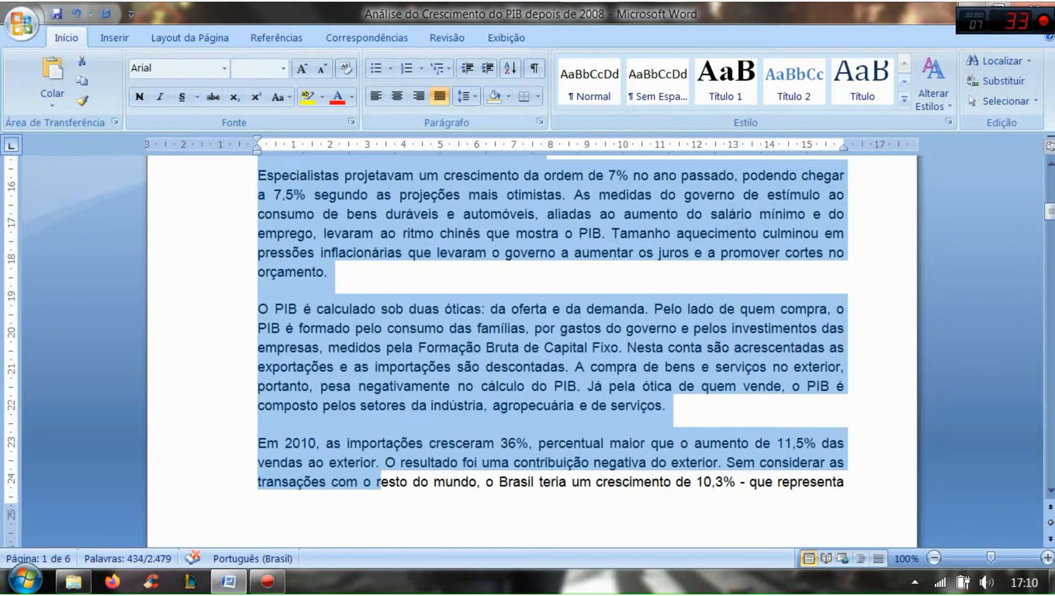
click(465, 96)
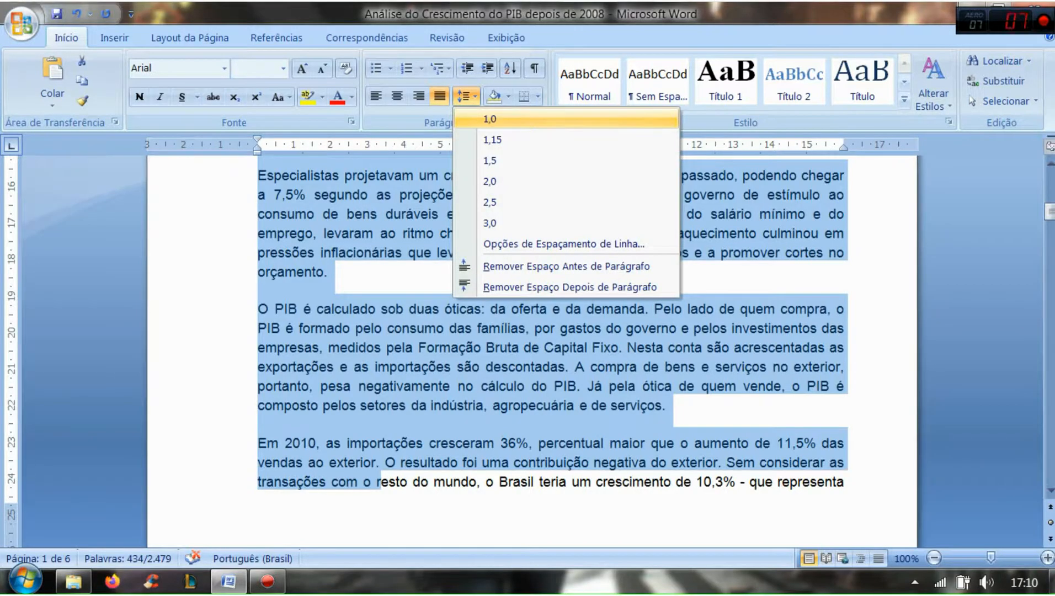
click(490, 119)
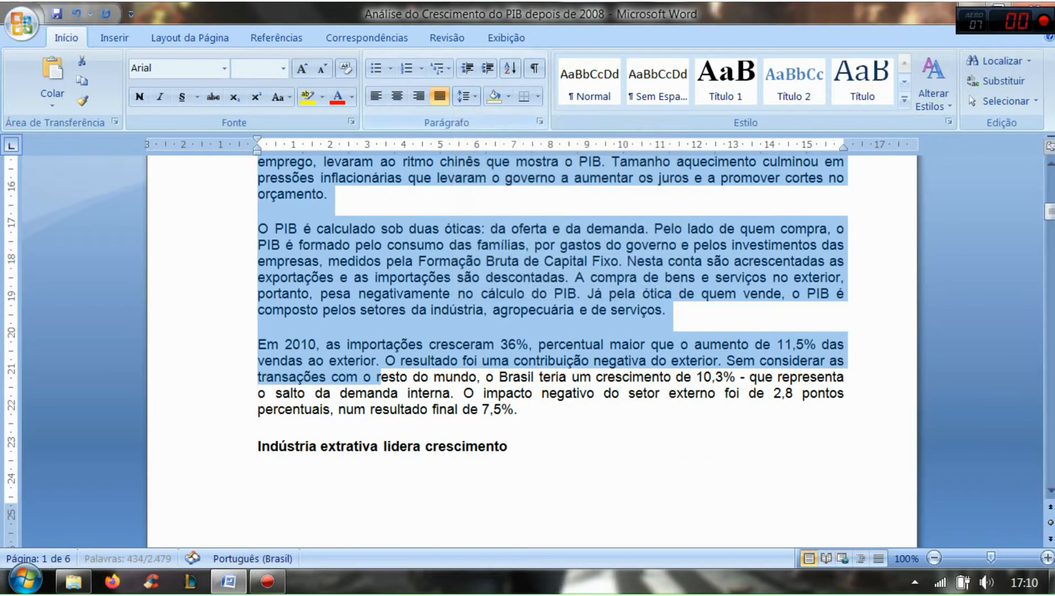
scroll(552, 332, up, 7)
click(464, 96)
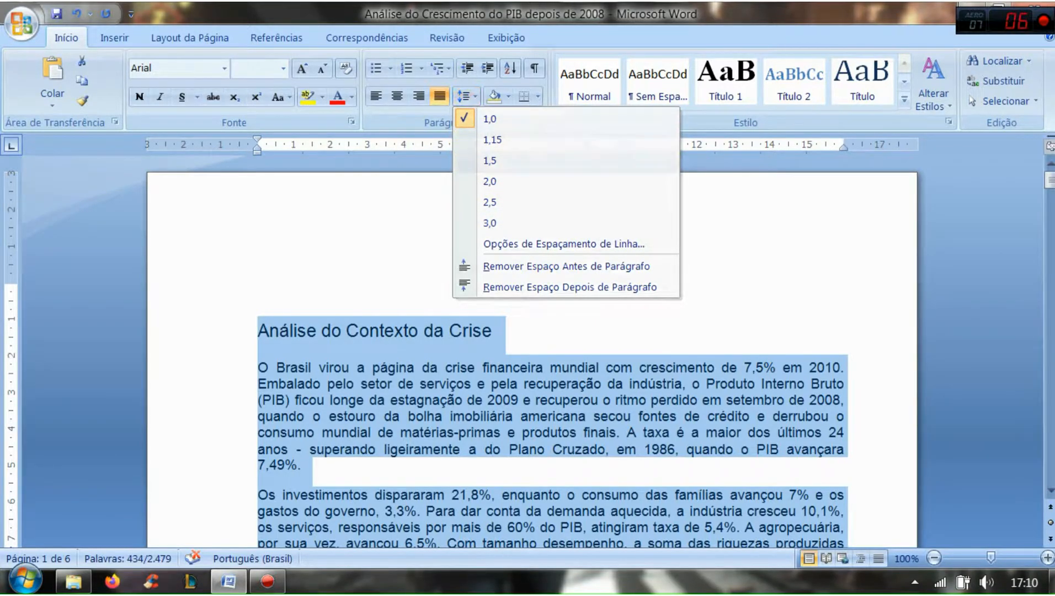
click(489, 118)
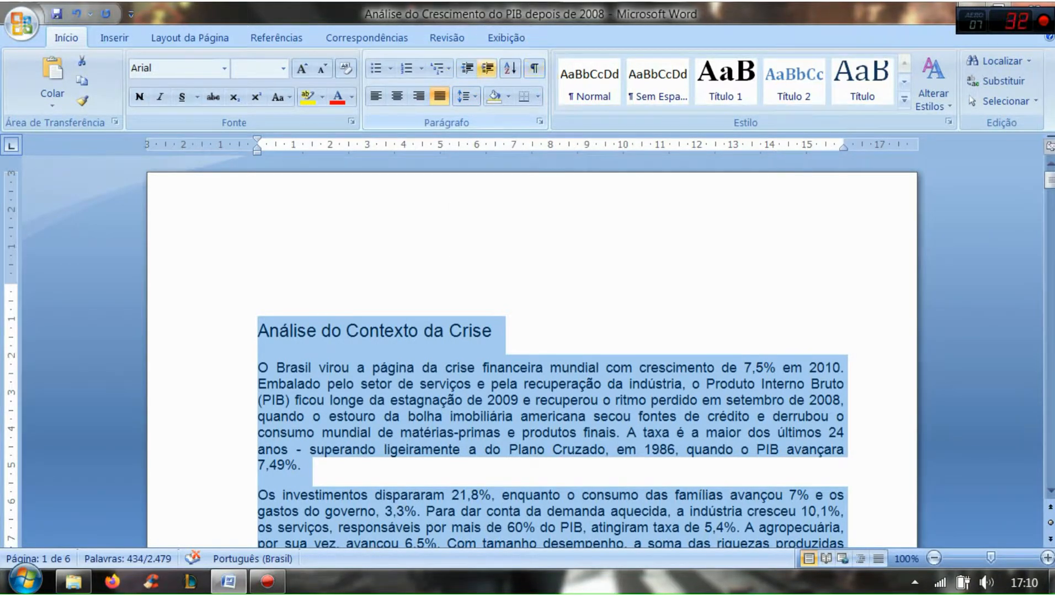
click(464, 96)
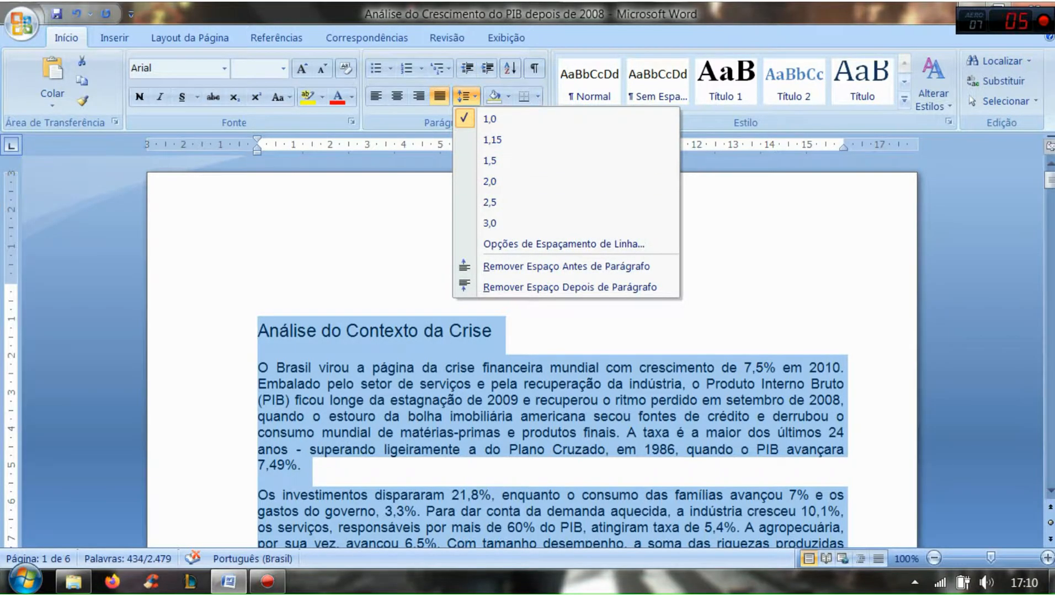
key(Escape)
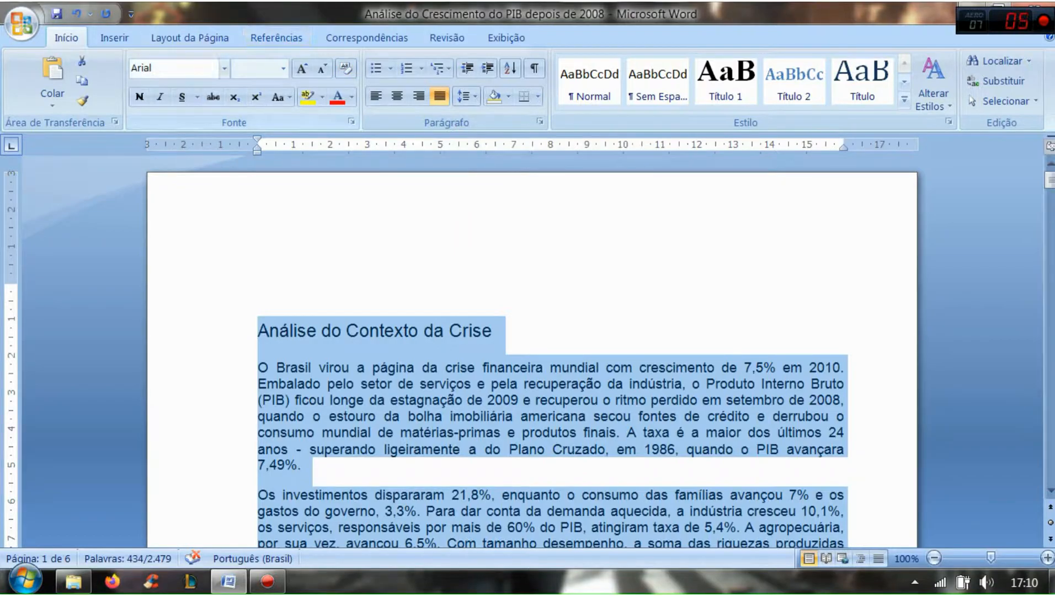
- Change the selected page 1 text to Times New Roman, size 12
click(224, 68)
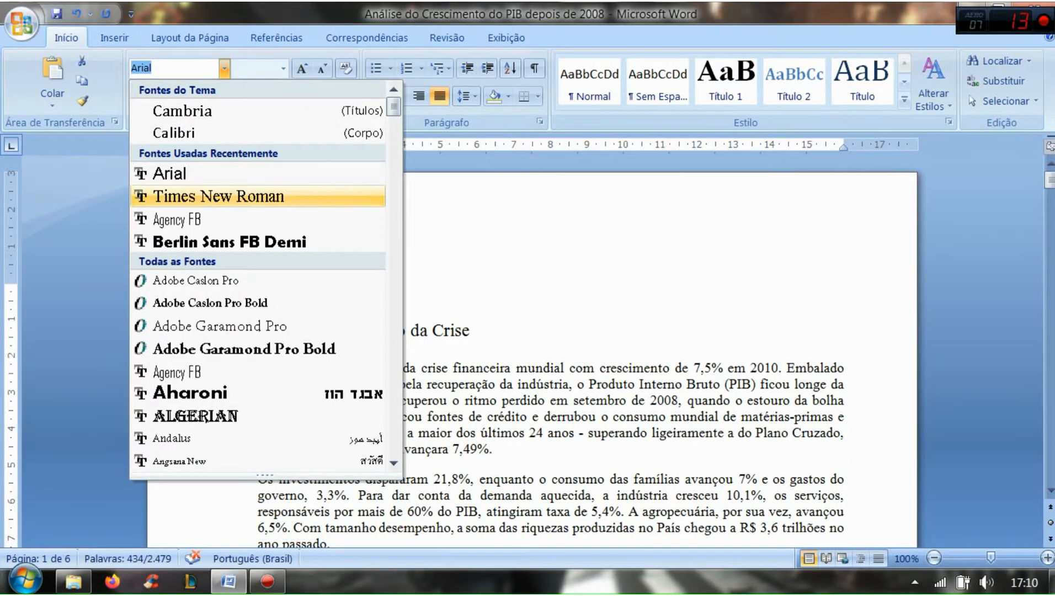
click(221, 196)
click(283, 67)
click(251, 155)
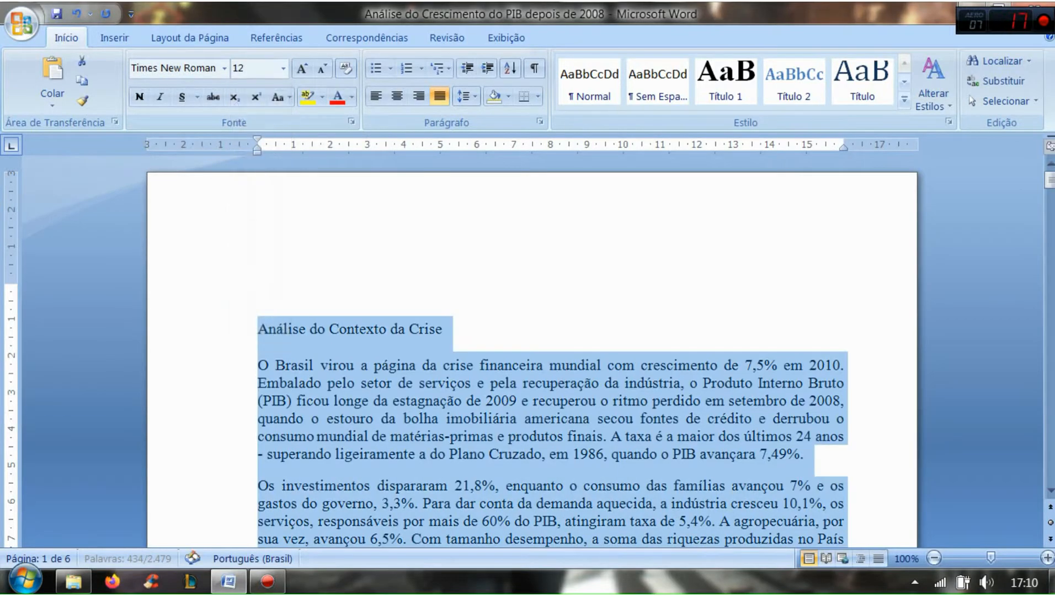
- Enter "NOME DA INSTITUIÇÃO" in the blank line above the heading "Análise do Contexto da Crise"
click(259, 293)
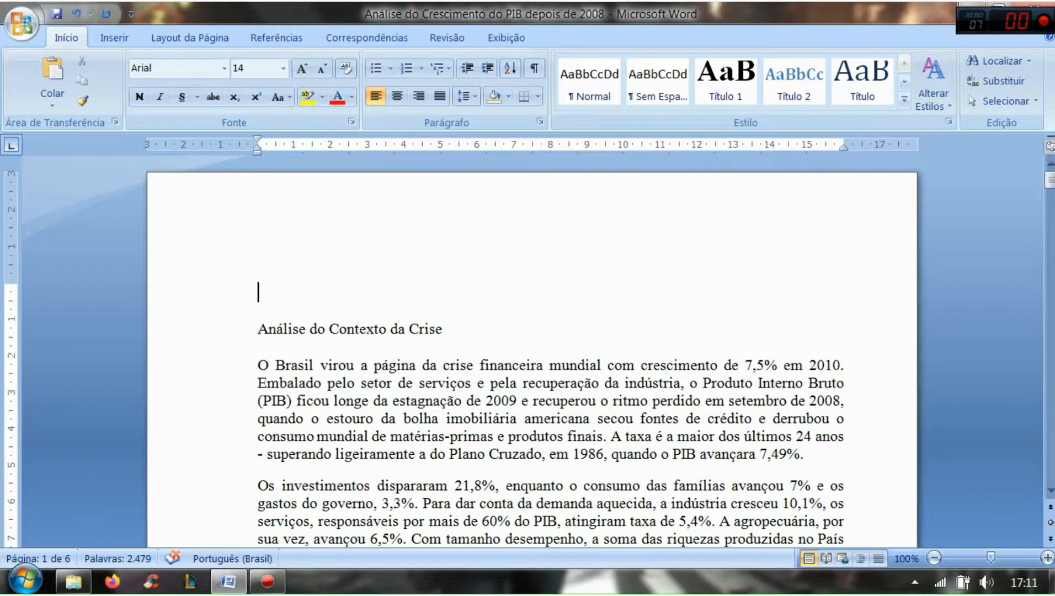
scroll(532, 359, down, 3)
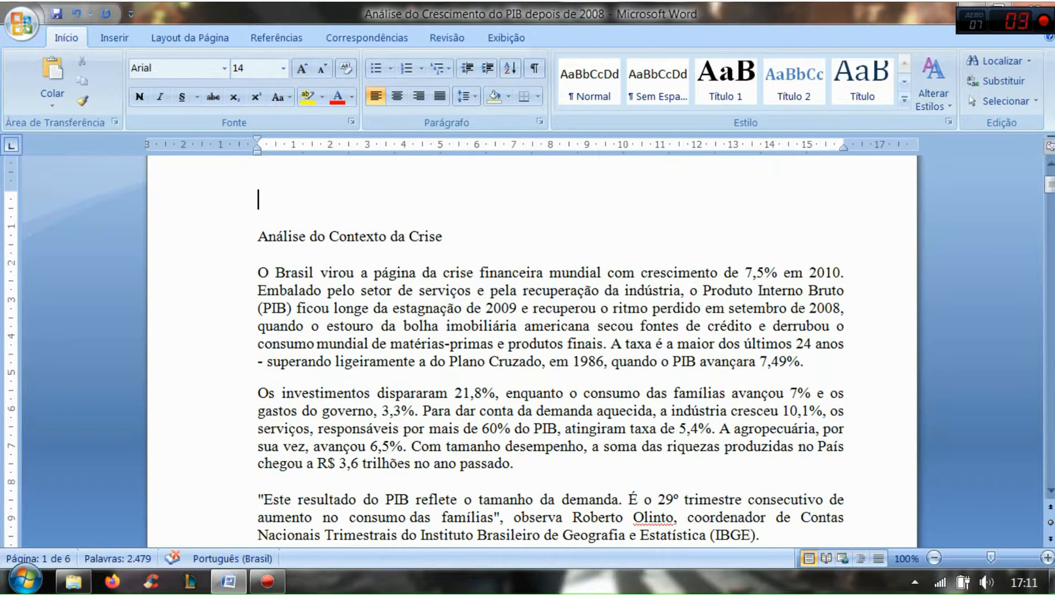
scroll(532, 358, up, 3)
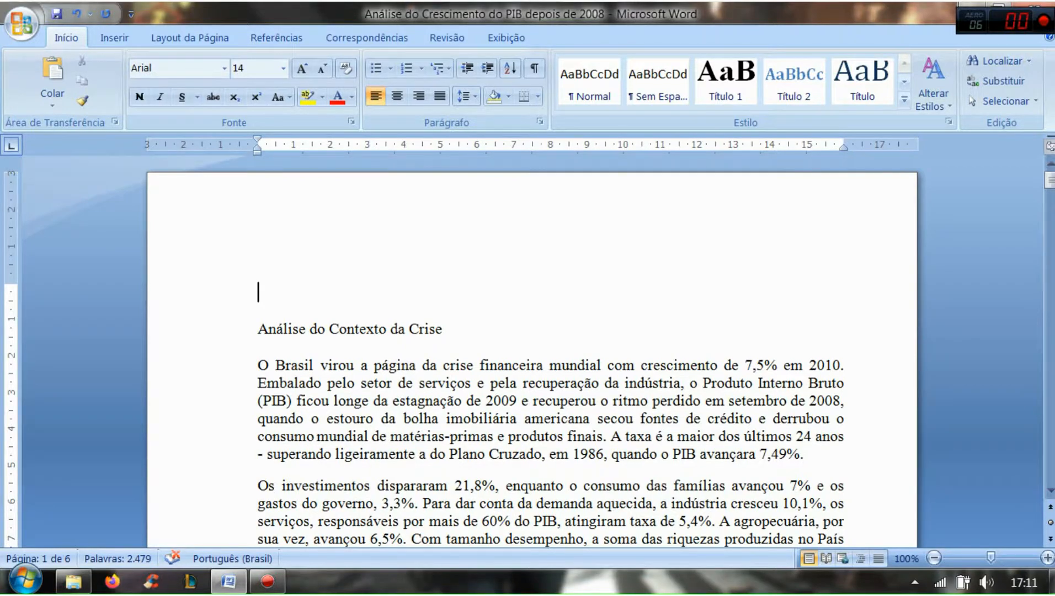
text(NOME DA INST)
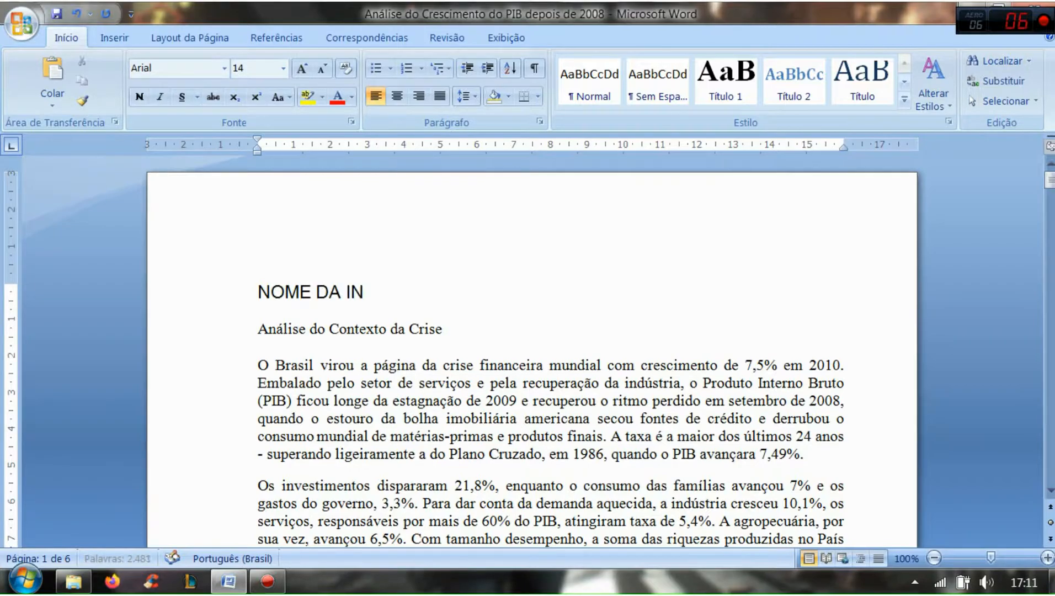
key(BackSpace)
text(TITUIÇÃO)
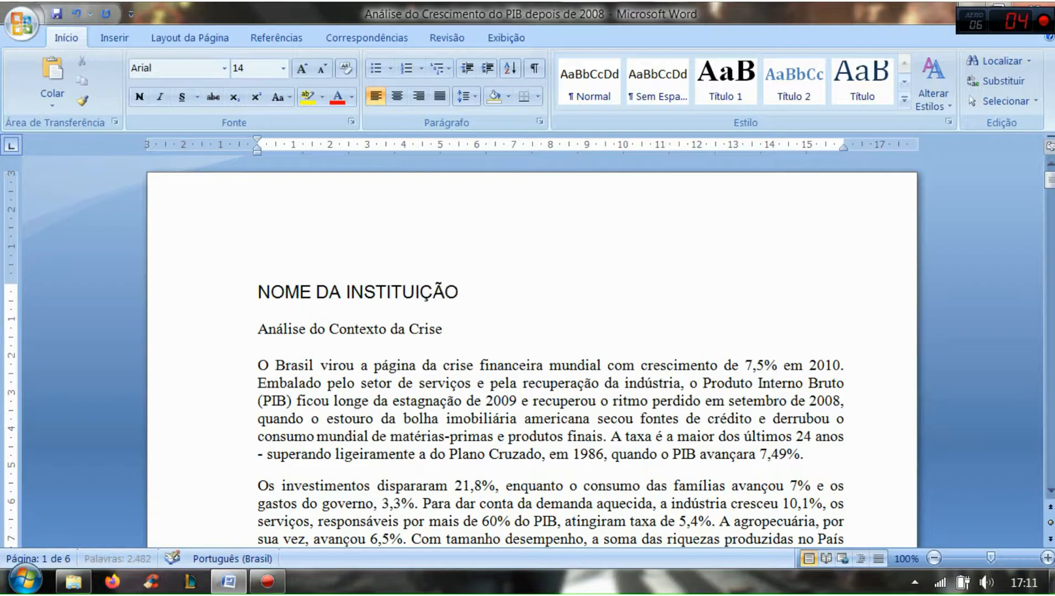
- Center the "NOME DA INSTITUIÇÃO" line and format it in bold Times New Roman
key(shift+Home)
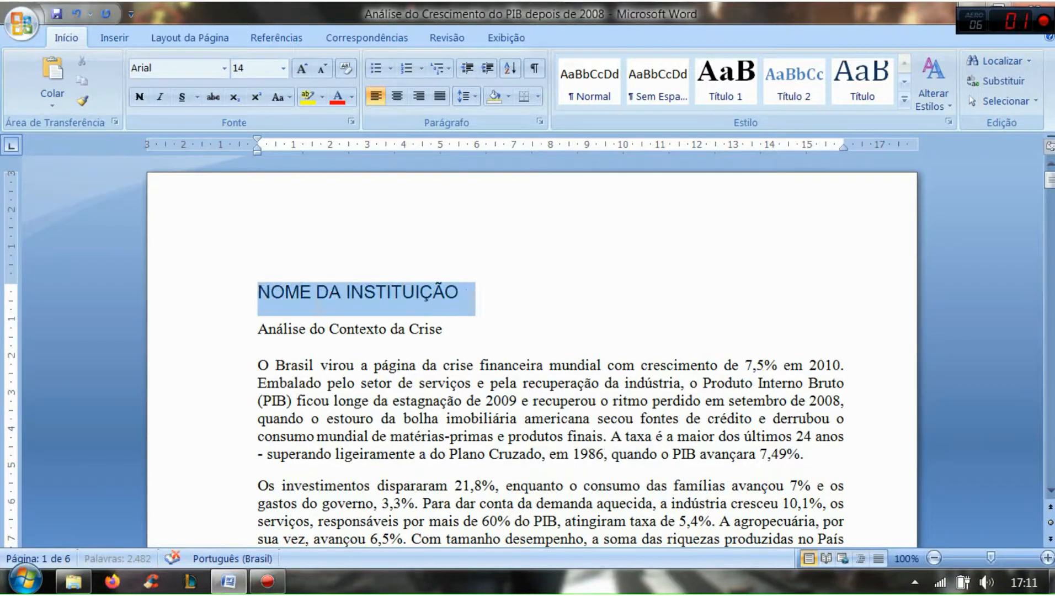
key(ctrl+e)
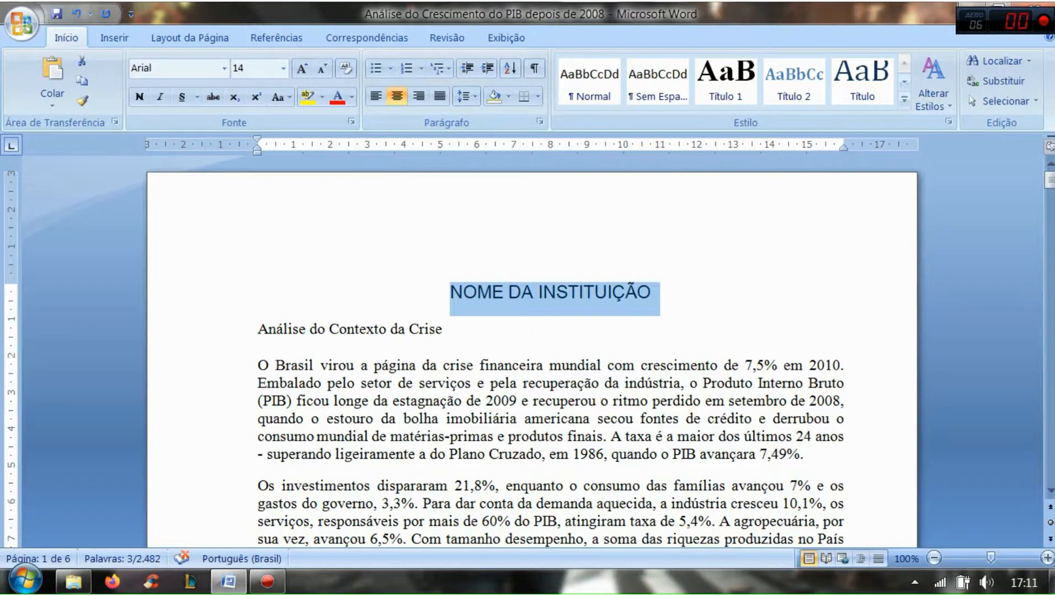
click(225, 68)
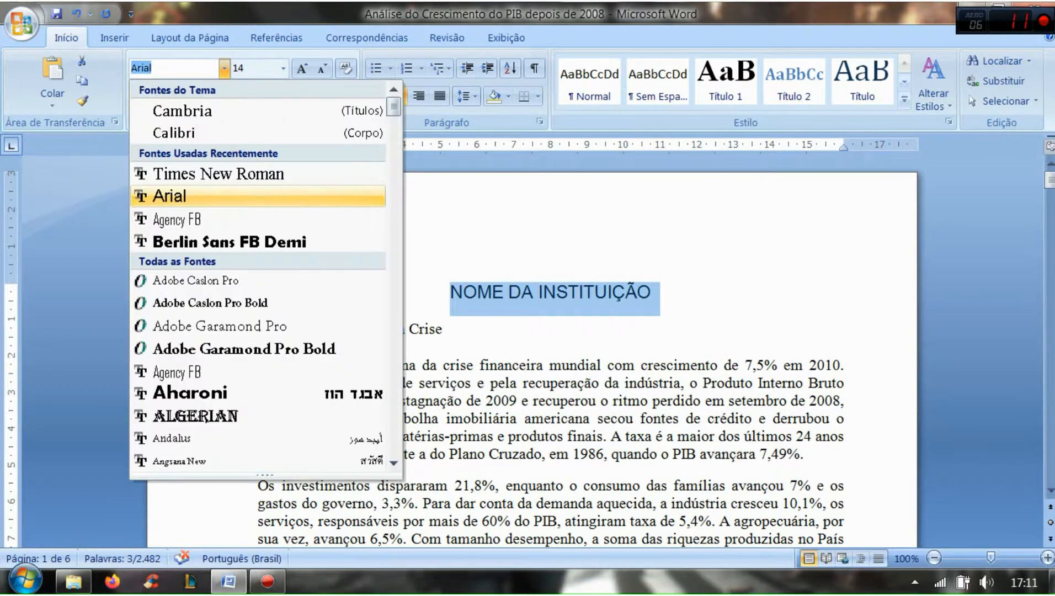
click(219, 174)
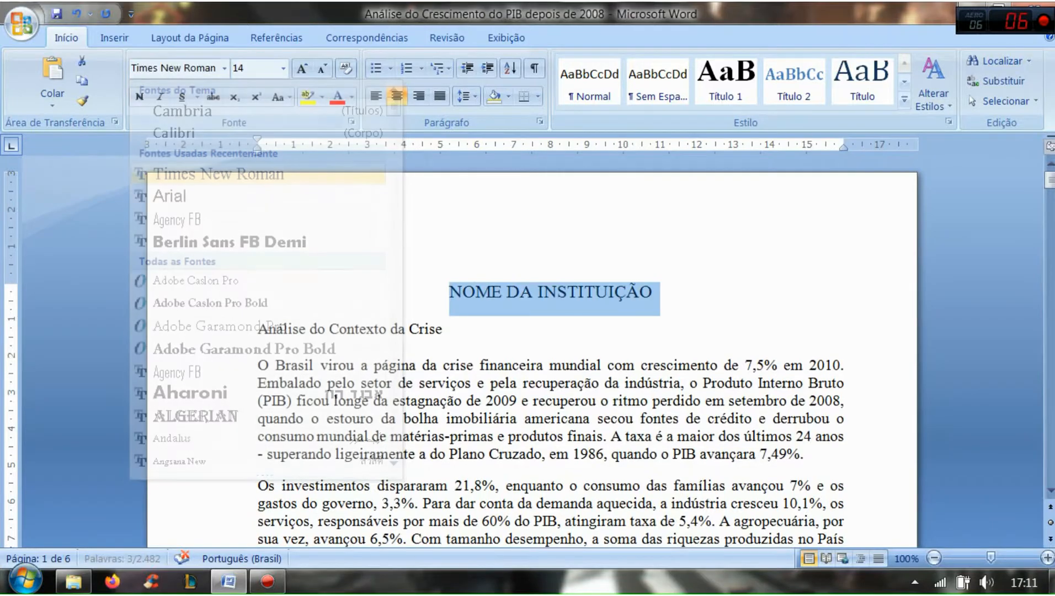
click(140, 96)
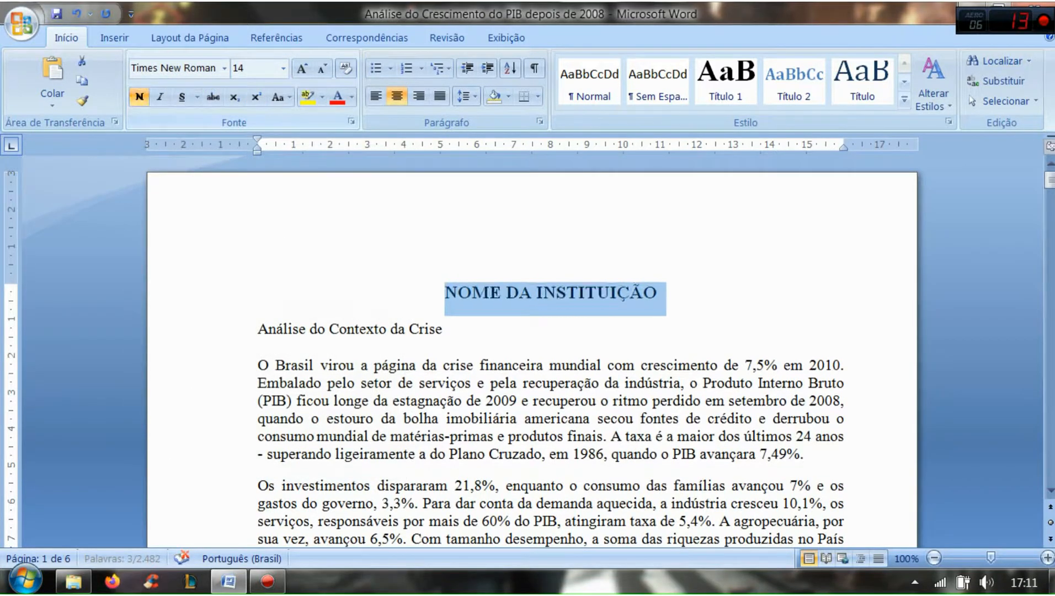
- Add the centered, non-bold line "TÍTULO DO ARTIGO" directly below the institution name
click(445, 292)
key(End)
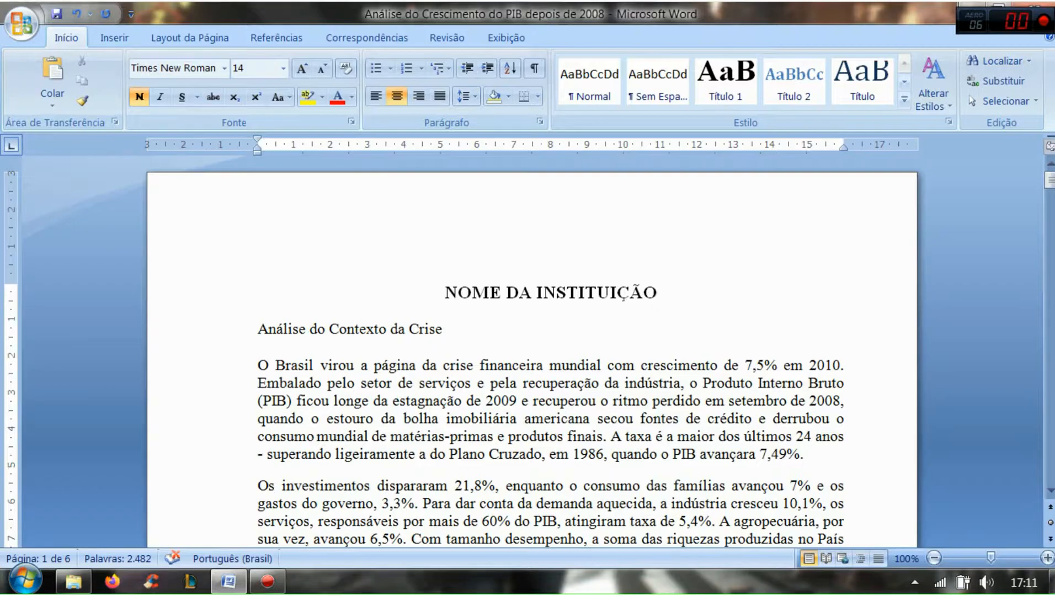
key(Return)
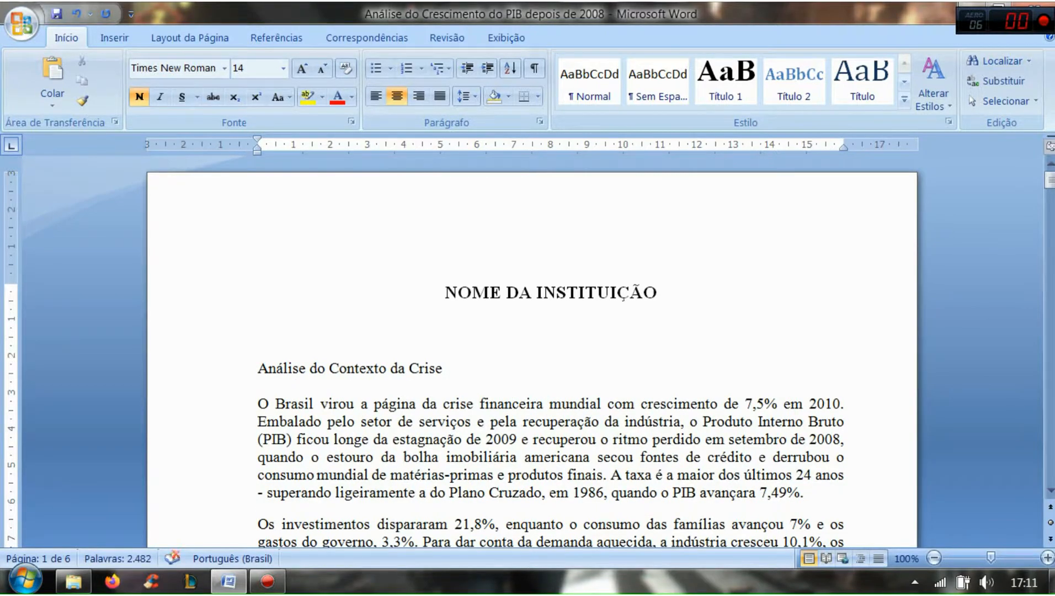
text(TÍTULO DO ARTIGO)
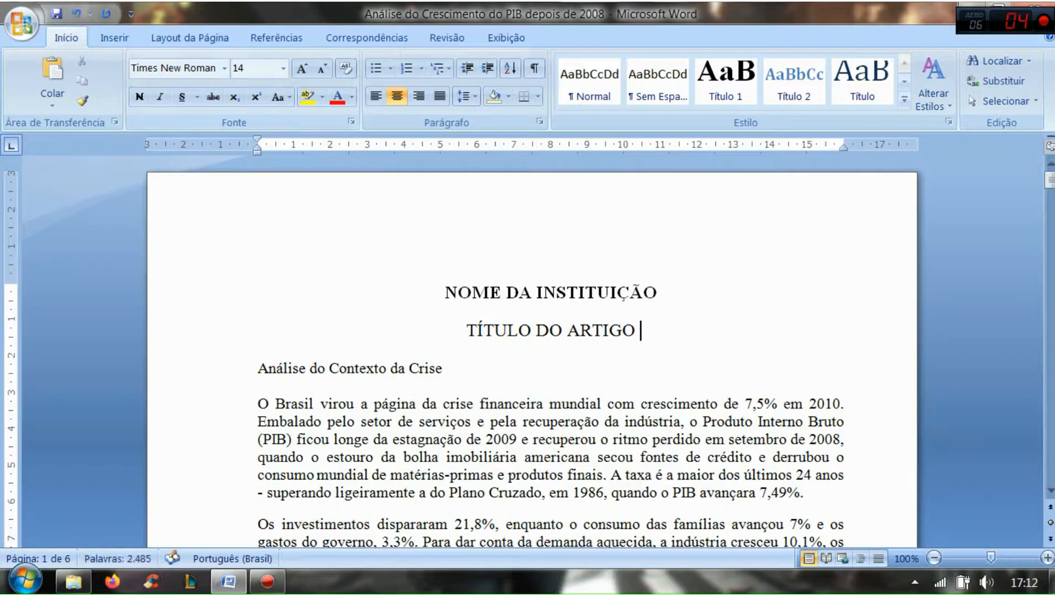
- Add a new line reading "Nome" in size 12 below "TÍTULO DO ARTIGO"
key(Return)
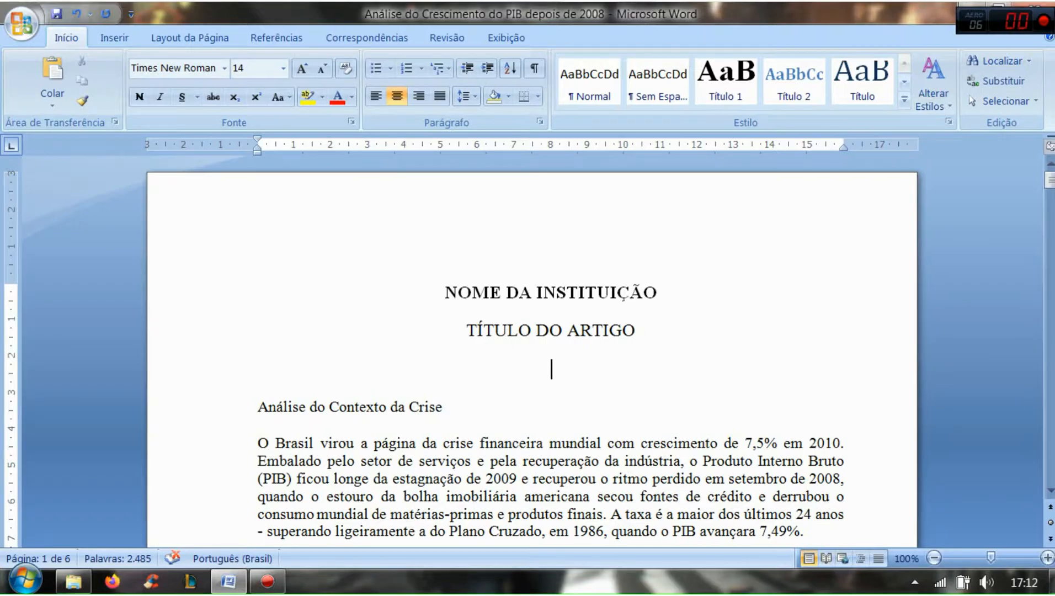
text(NO)
key(BackSpace)
key(BackSpace)
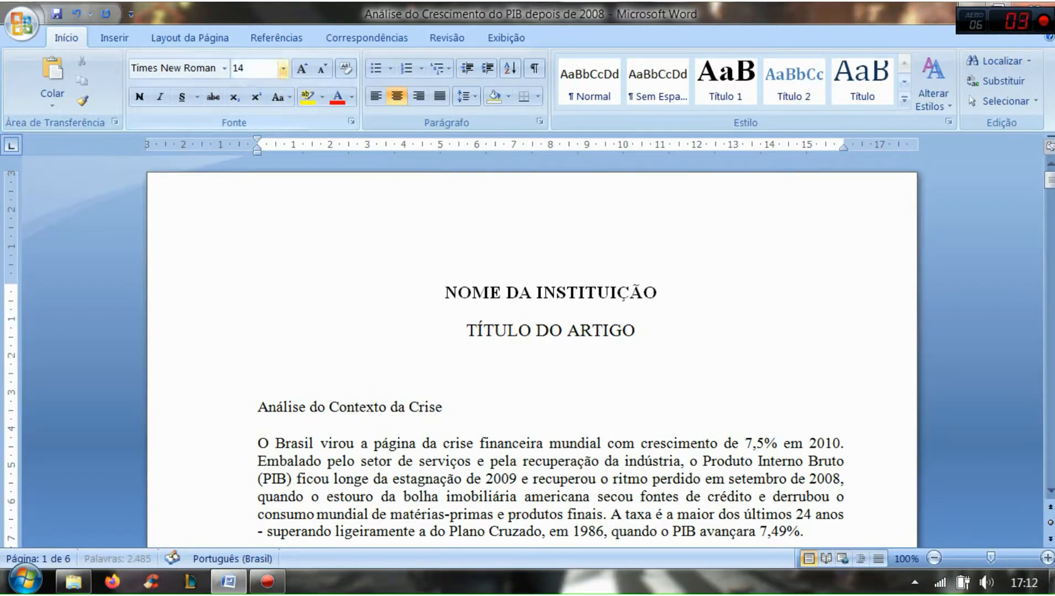
click(283, 68)
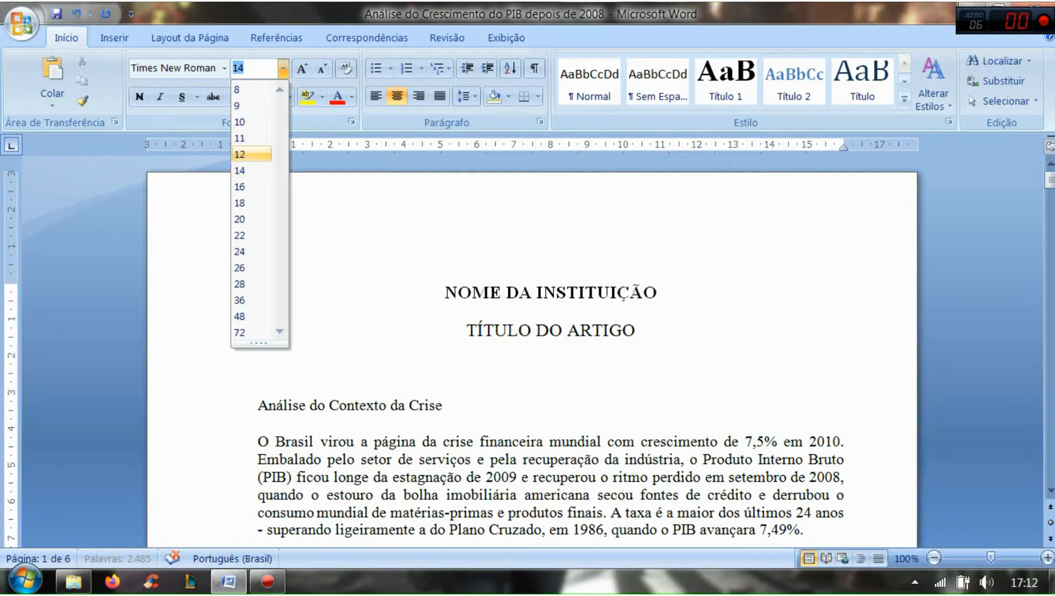
click(249, 155)
text(Nome)
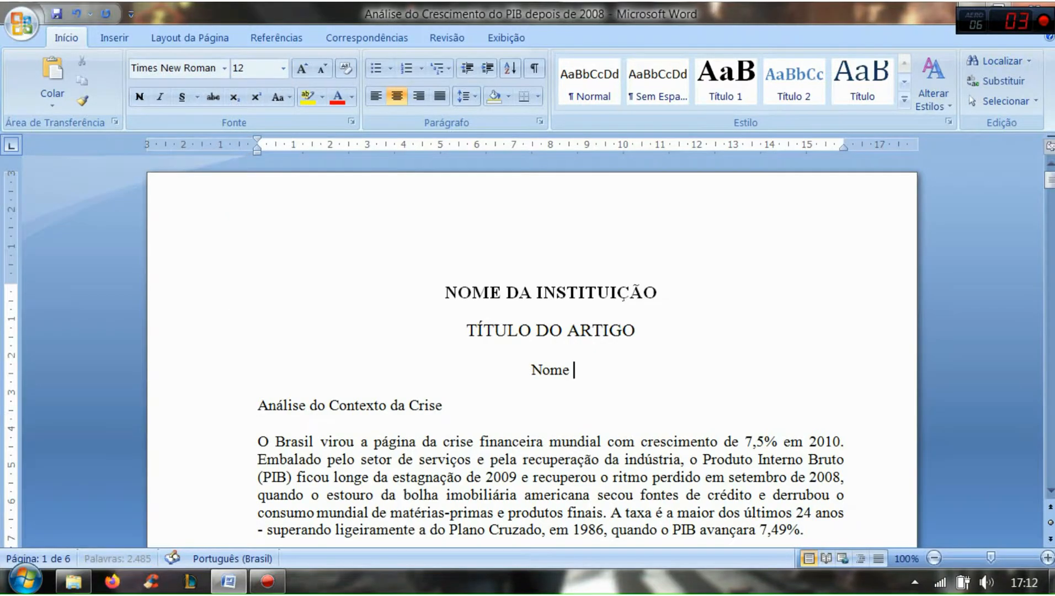
- Add a left-aligned blank line below "Nome" and right-align the "Nome" line
key(Return)
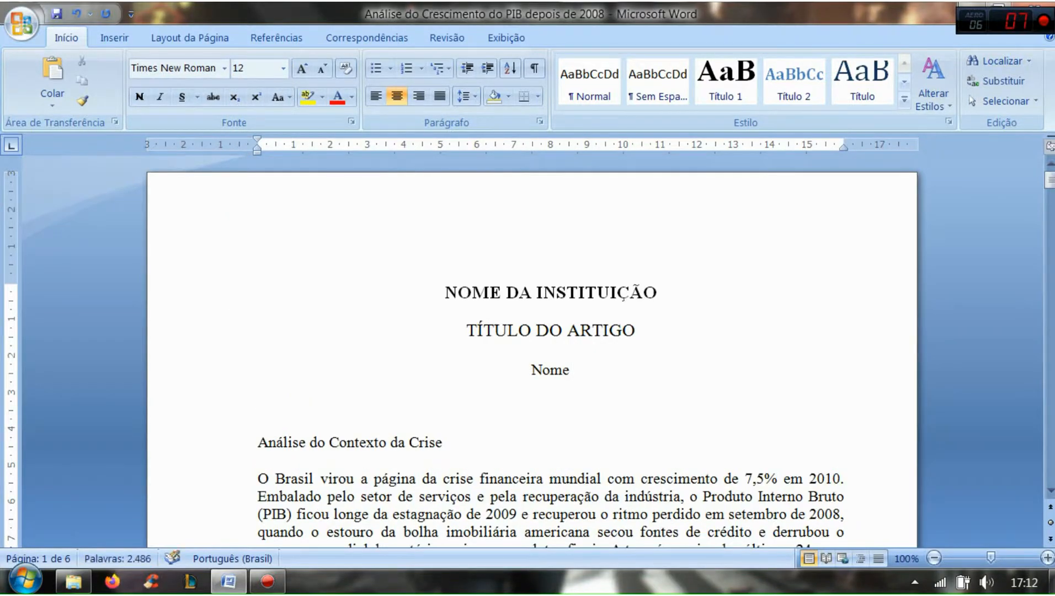
key(ctrl+q)
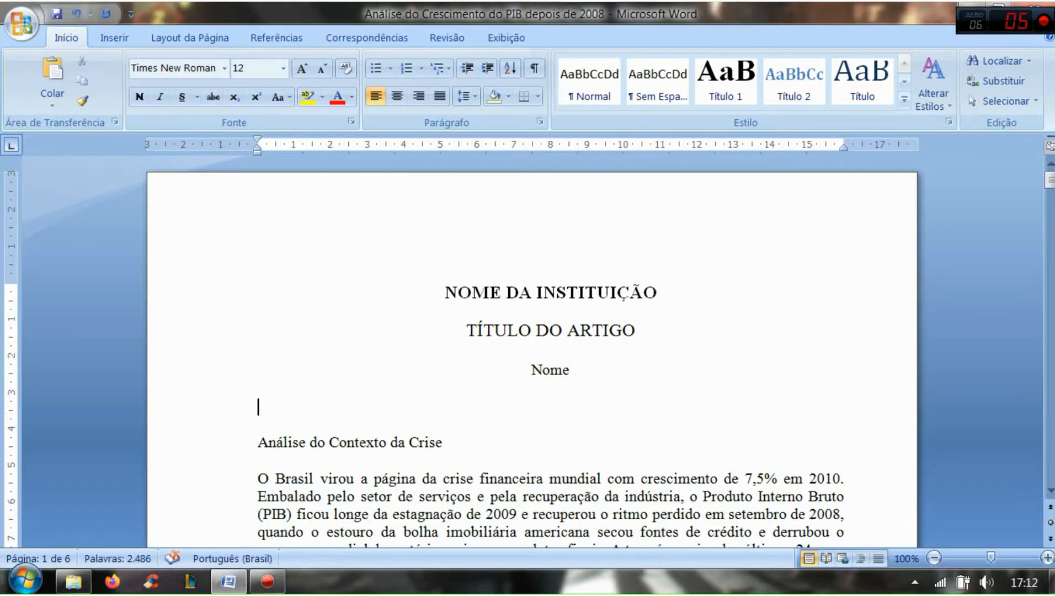
key(Left)
key(Home)
key(shift+Down)
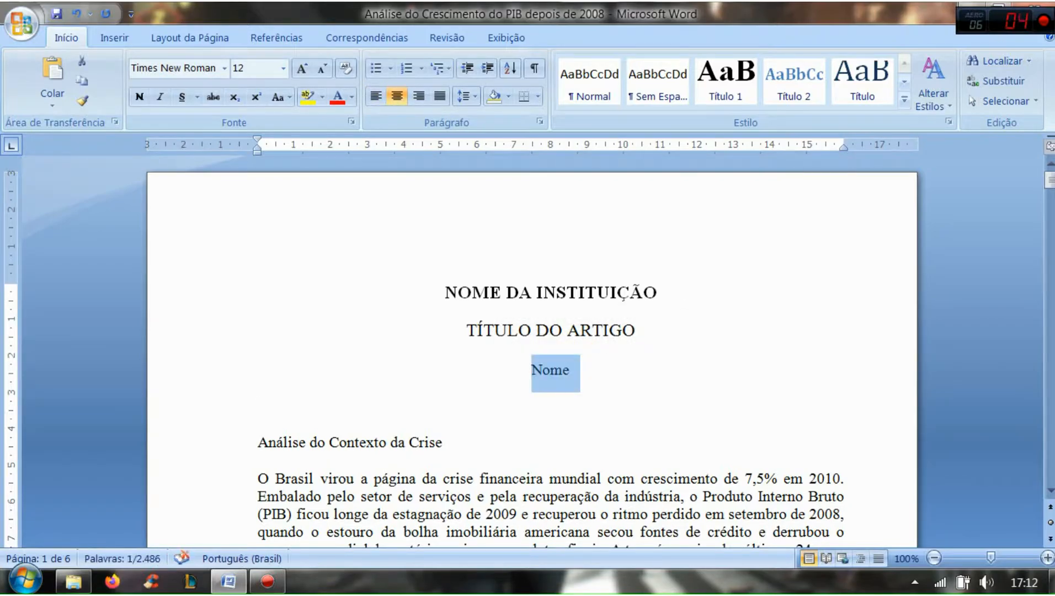
key(ctrl+g)
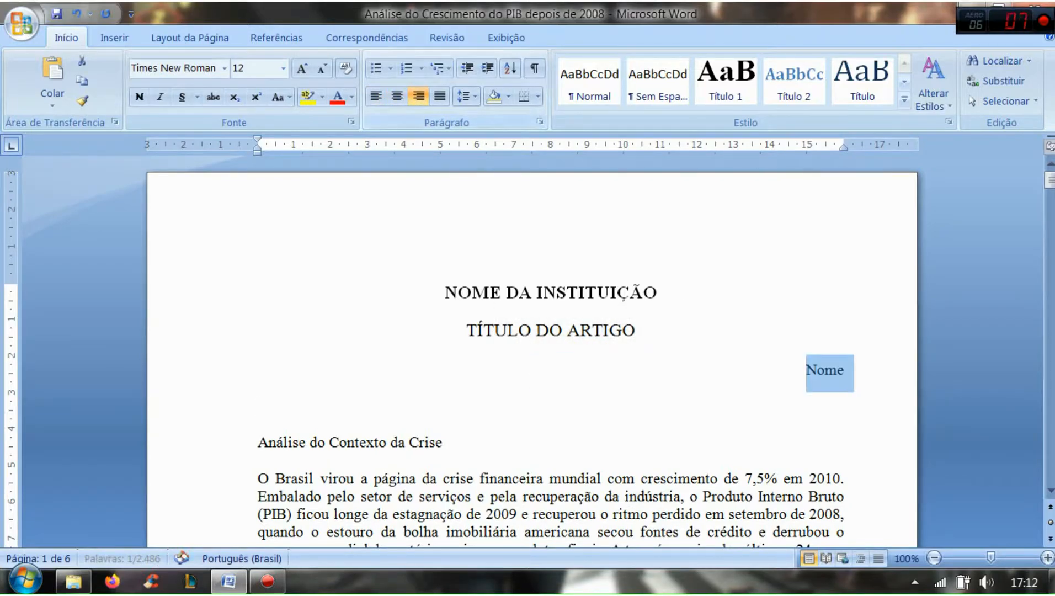
- Add the right-aligned line "Linha de pesquisa" below "Nome"
click(818, 368)
key(End)
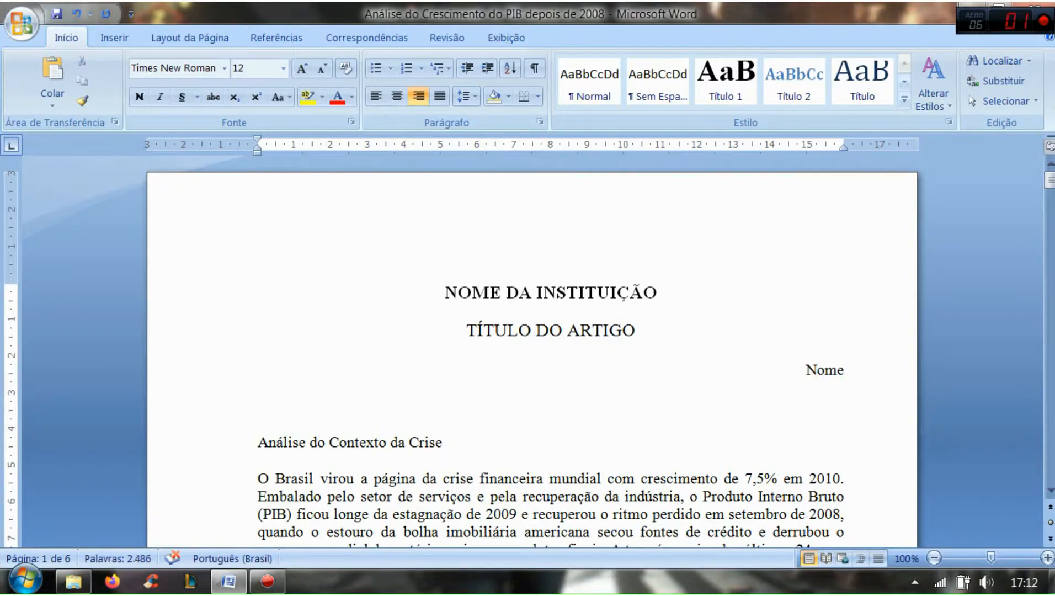
key(Return)
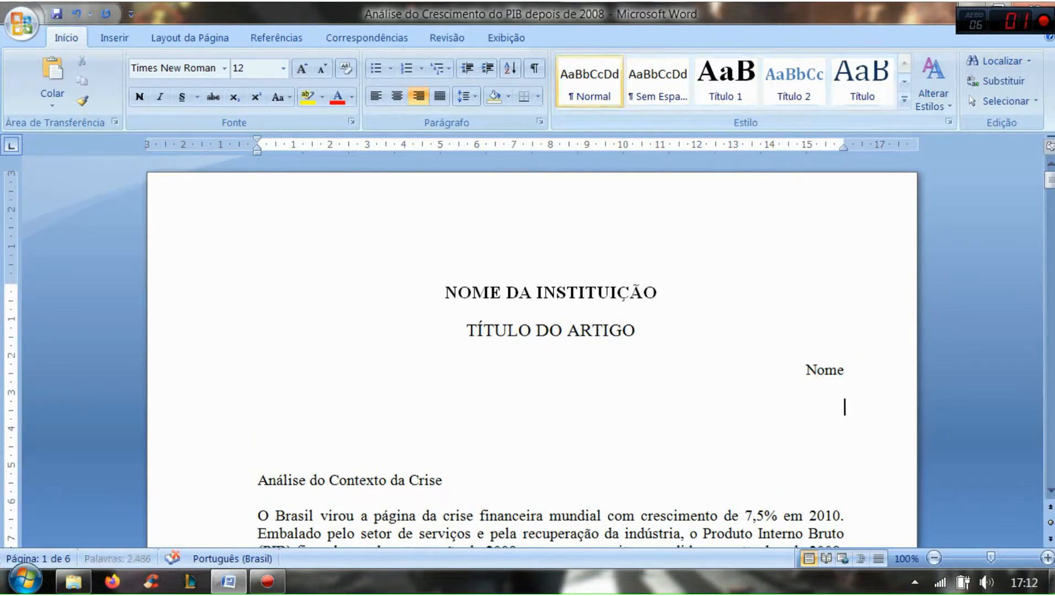
double_click(828, 370)
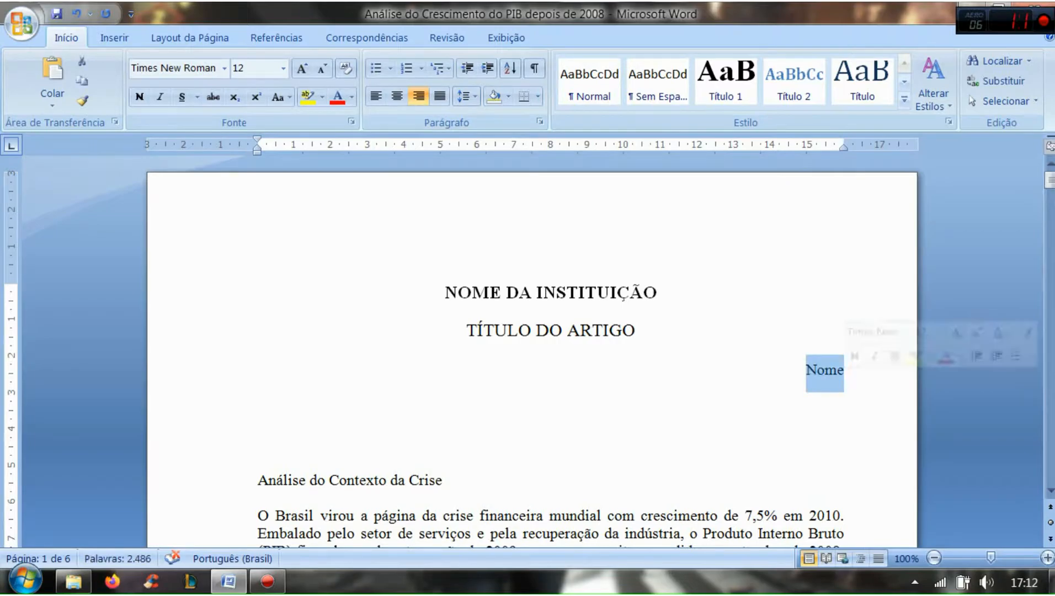
click(845, 408)
click(848, 370)
key(Down)
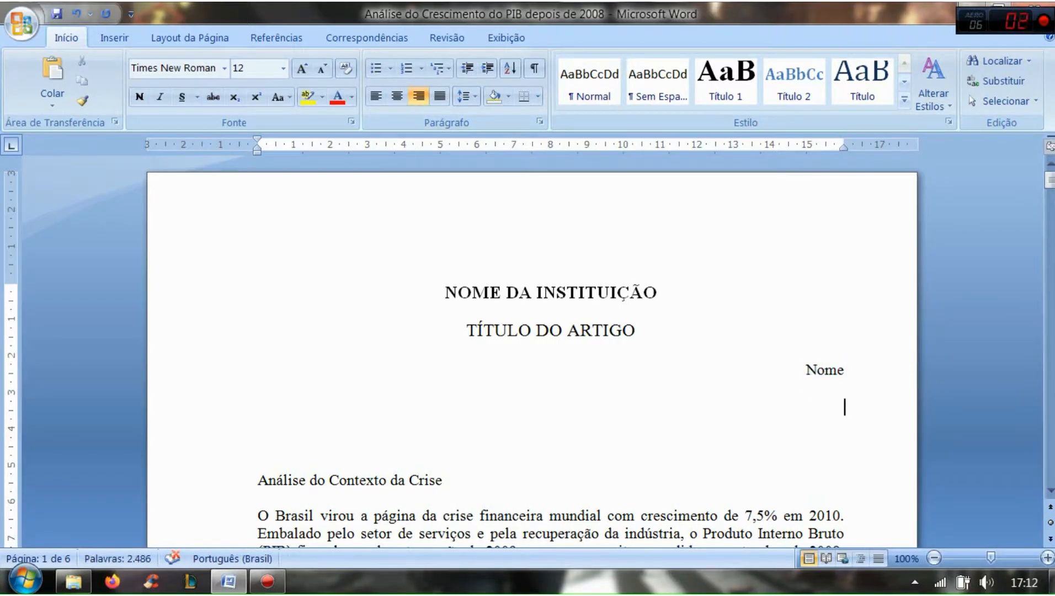
text(Linha de pesquisa)
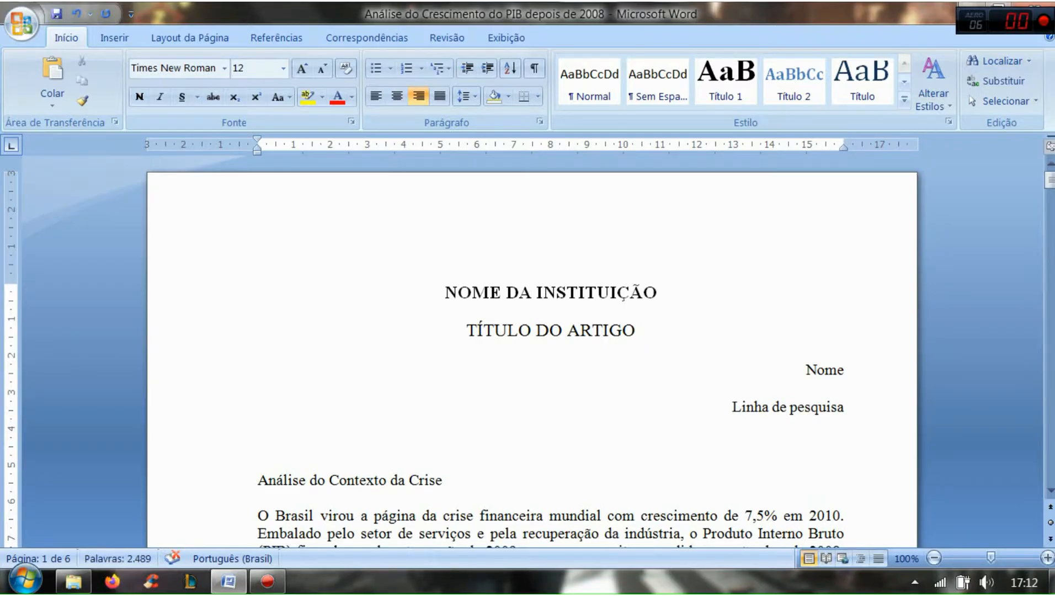
- Enter "Resumo" and "Abstract" on separate left-aligned lines below "Linha de pesquisa", followed by a blank line
key(Return)
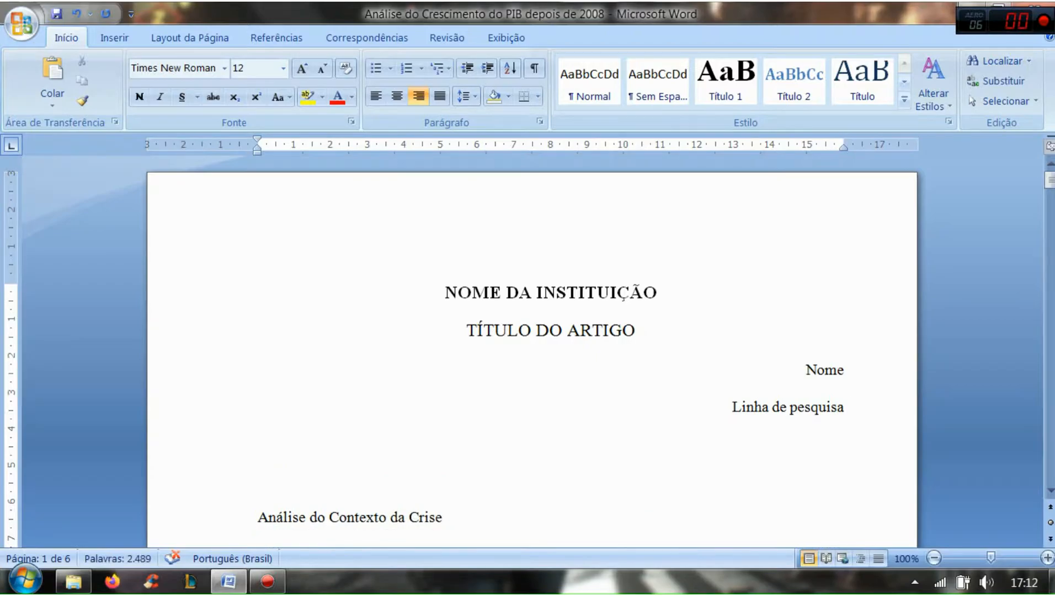
click(258, 480)
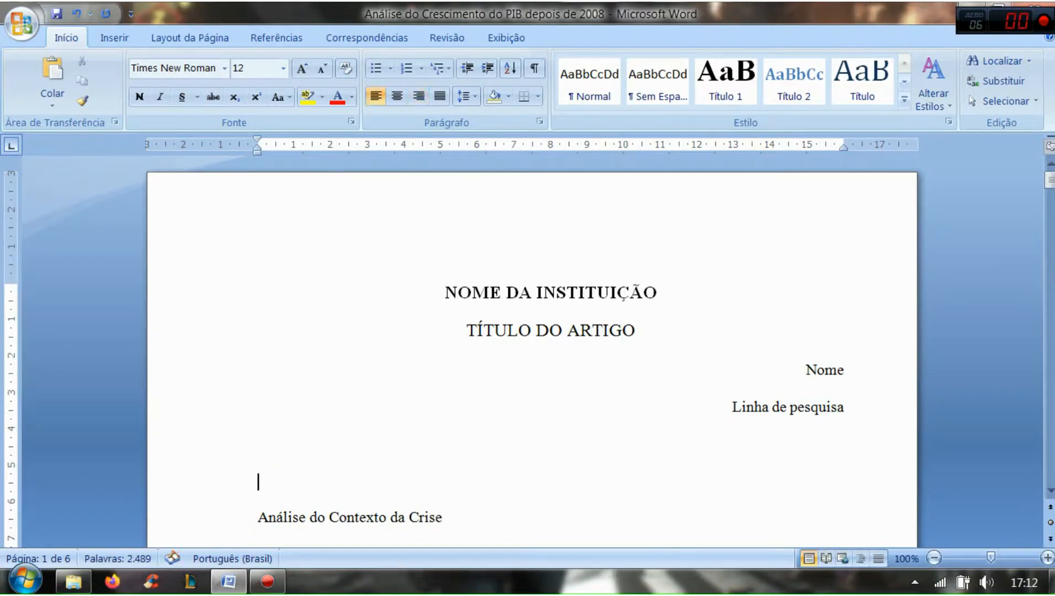
key(BackSpace)
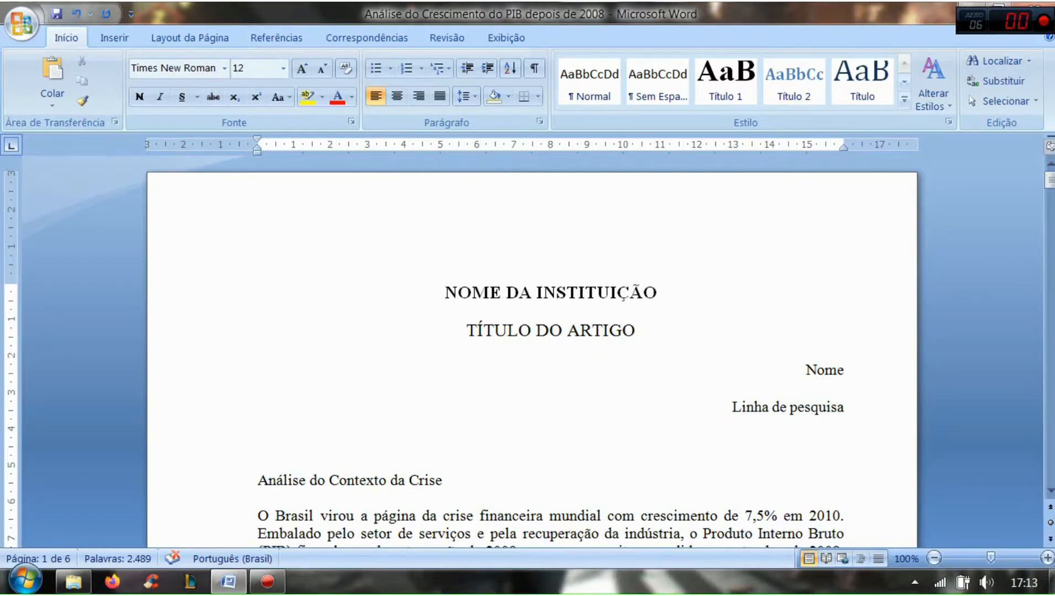
text(Resumo e)
key(BackSpace)
key(BackSpace)
key(Return)
text(Abstr)
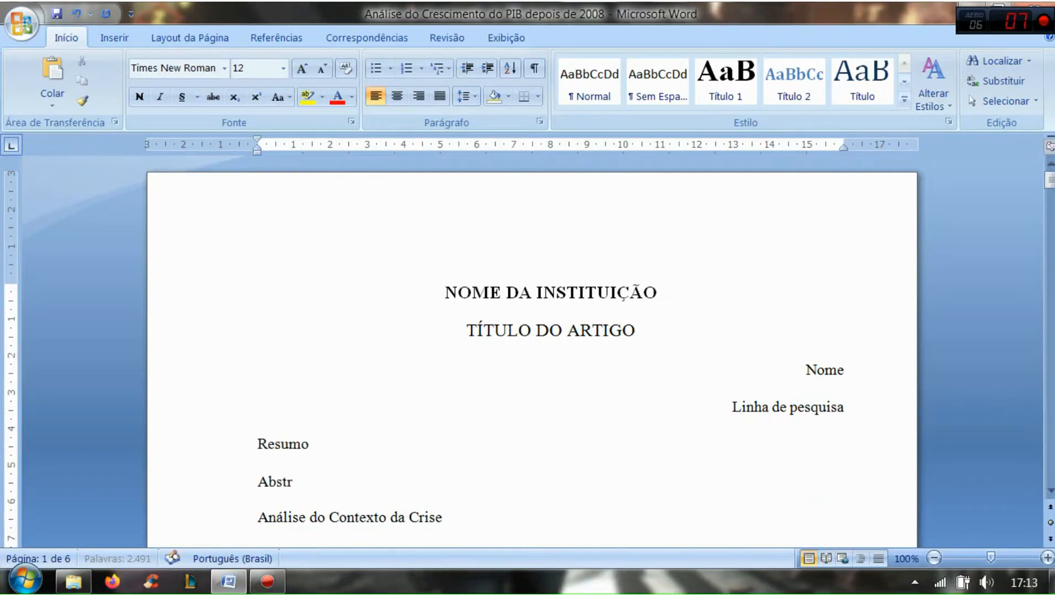
text(act)
key(Return)
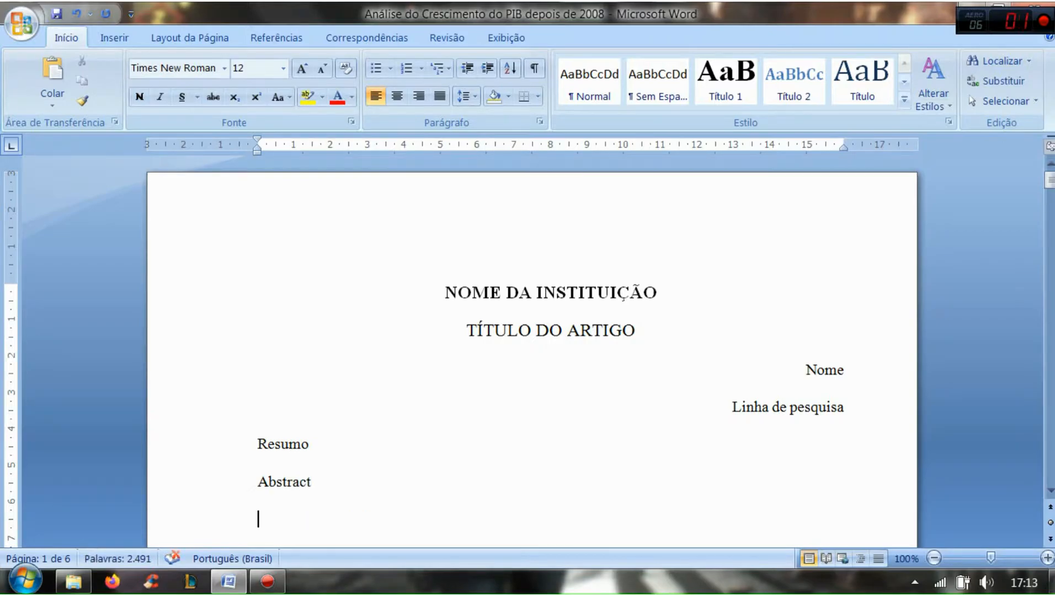
- Insert the line "Palavras chave" between "Resumo" and "Abstract"
click(282, 445)
click(315, 481)
key(Return)
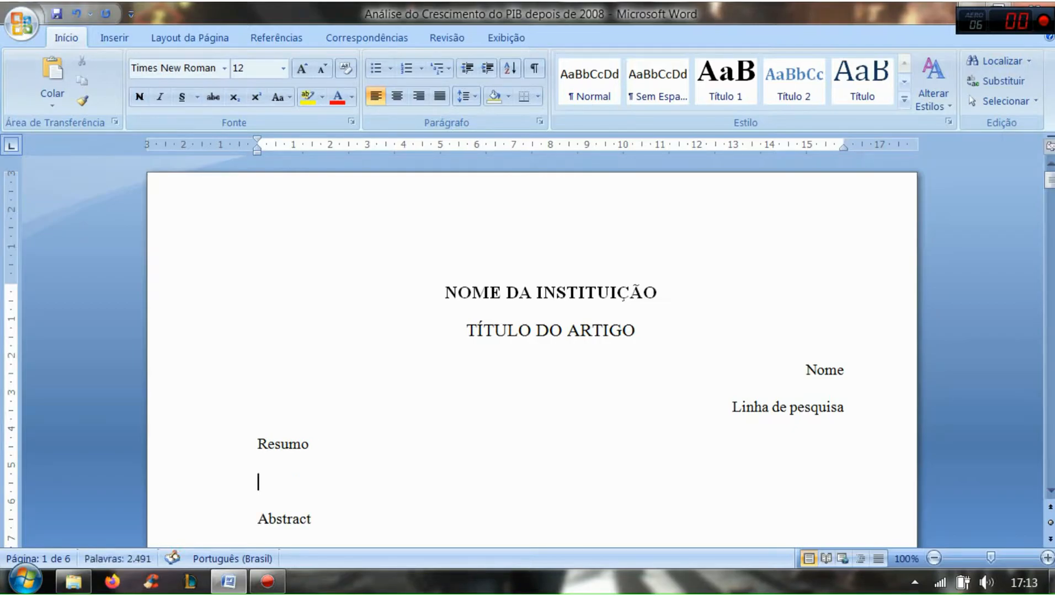
text(Palavras chave)
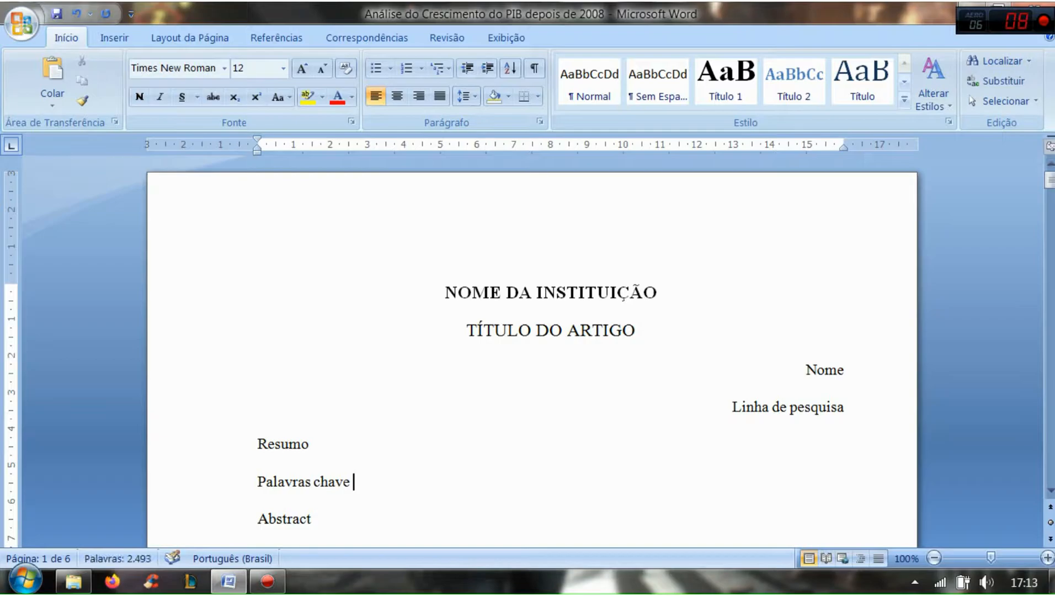
- Add the line "Key worlds" directly below "Abstract"
scroll(532, 353, down, 3)
key(Down)
key(Return)
key(Return)
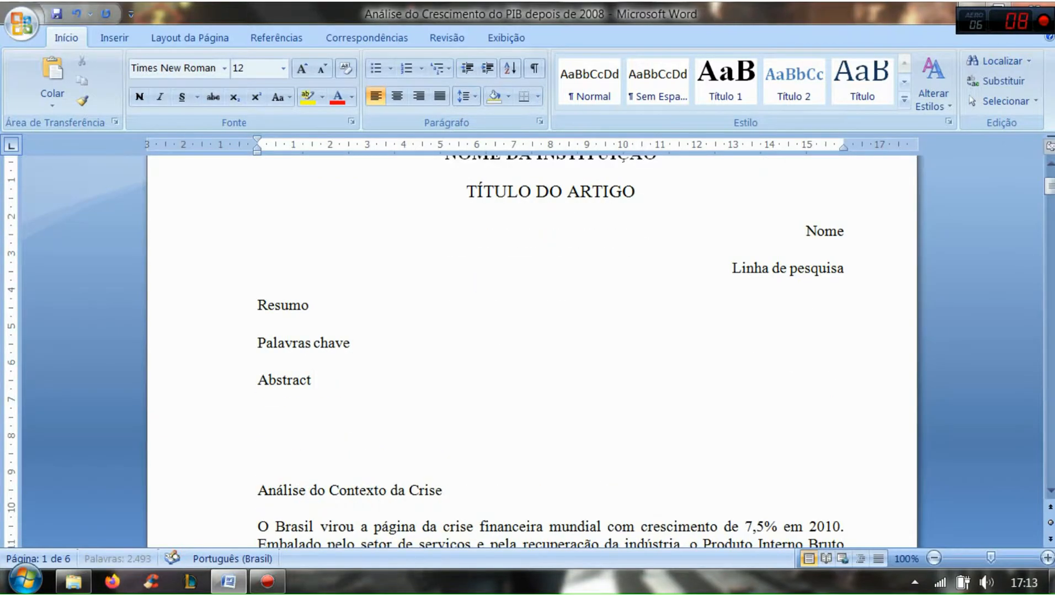
text(Key word)
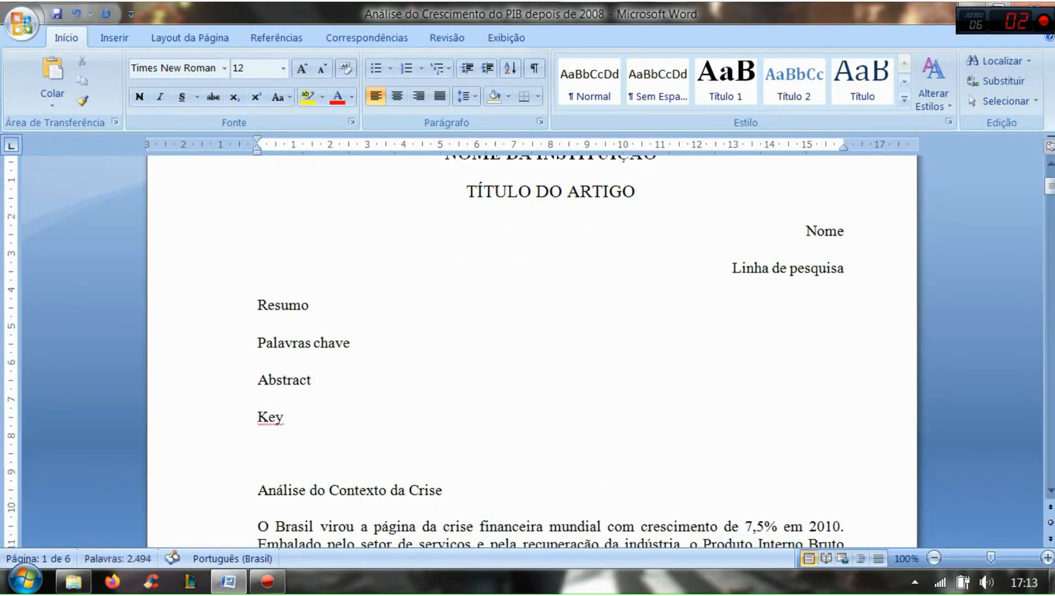
key(BackSpace)
text(lds)
- Italicize the "Abstract" and "Key worlds" lines
key(ctrl+shift+Up)
key(ctrl+shift+Up)
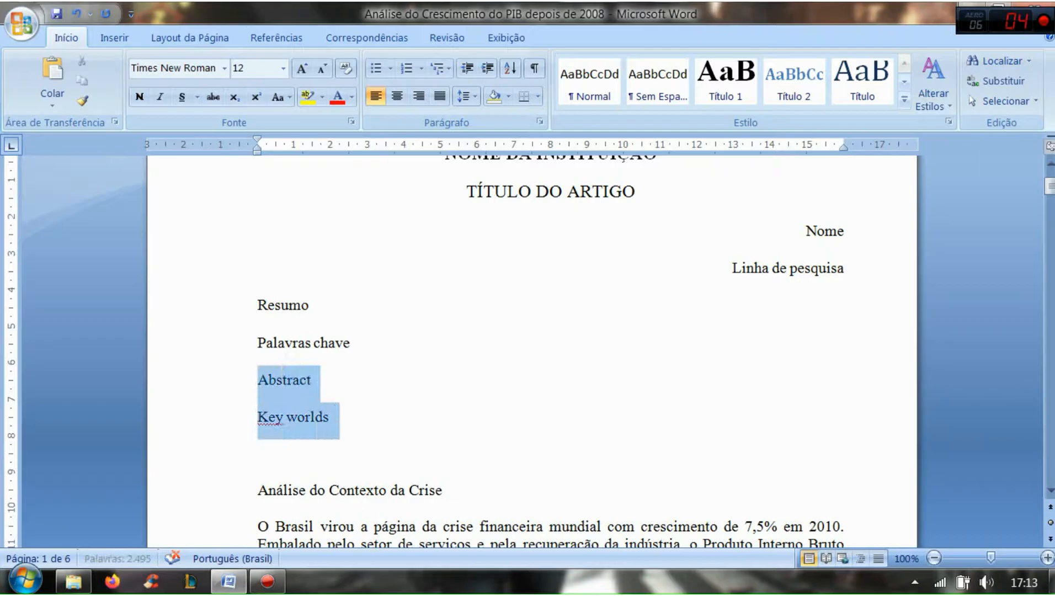
key(ctrl+i)
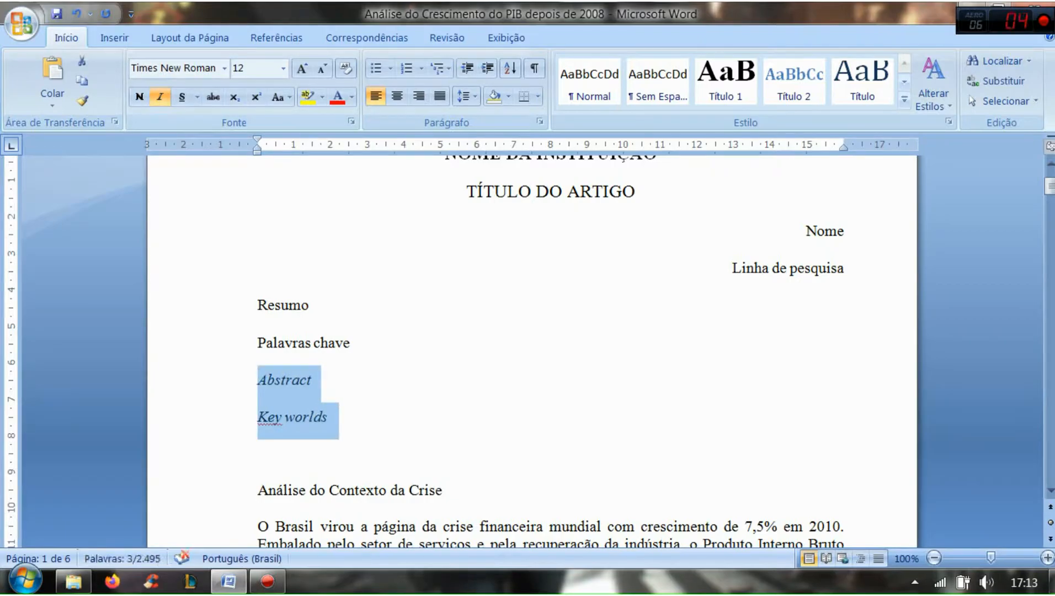
click(316, 381)
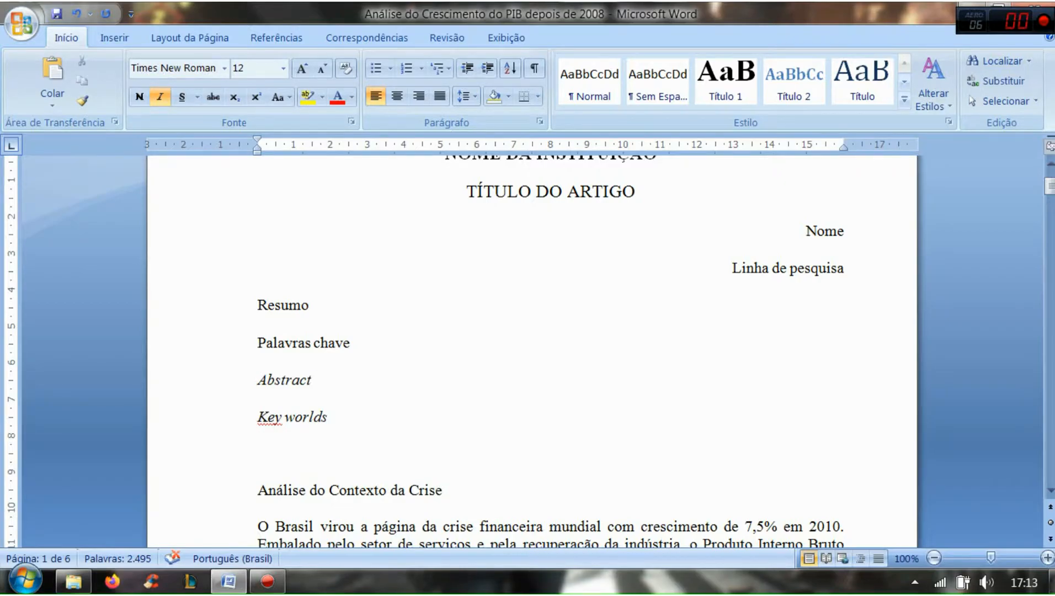
click(807, 231)
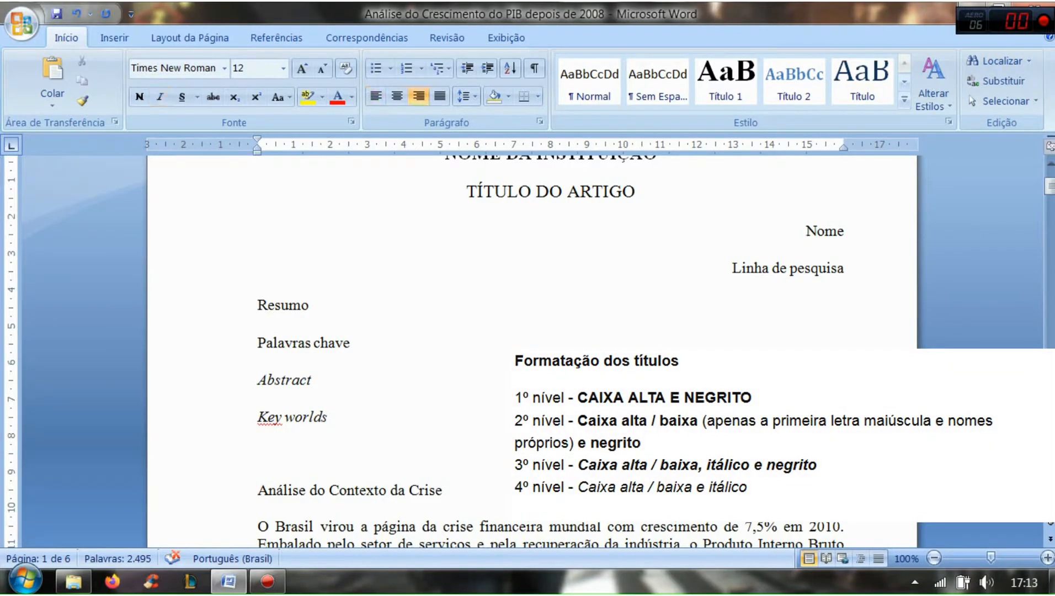
scroll(531, 353, up, 2)
scroll(532, 353, up, 4)
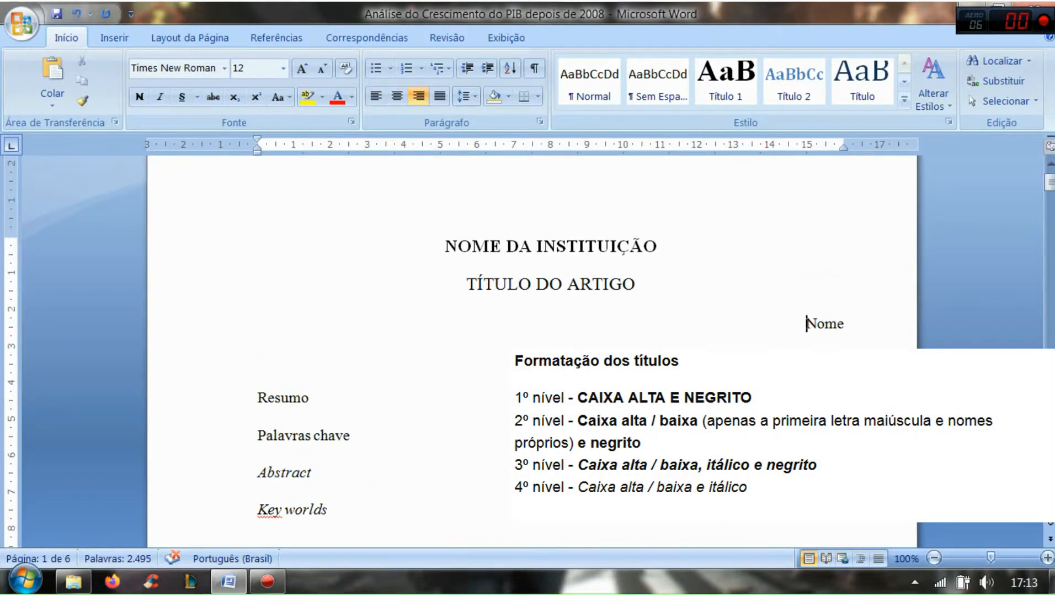
- Review the article's heading block from the title to "Key worlds" and the body paragraphs up to "Evolução da economia do Brasil"
drag(466, 330, 635, 330)
scroll(552, 276, down, 4)
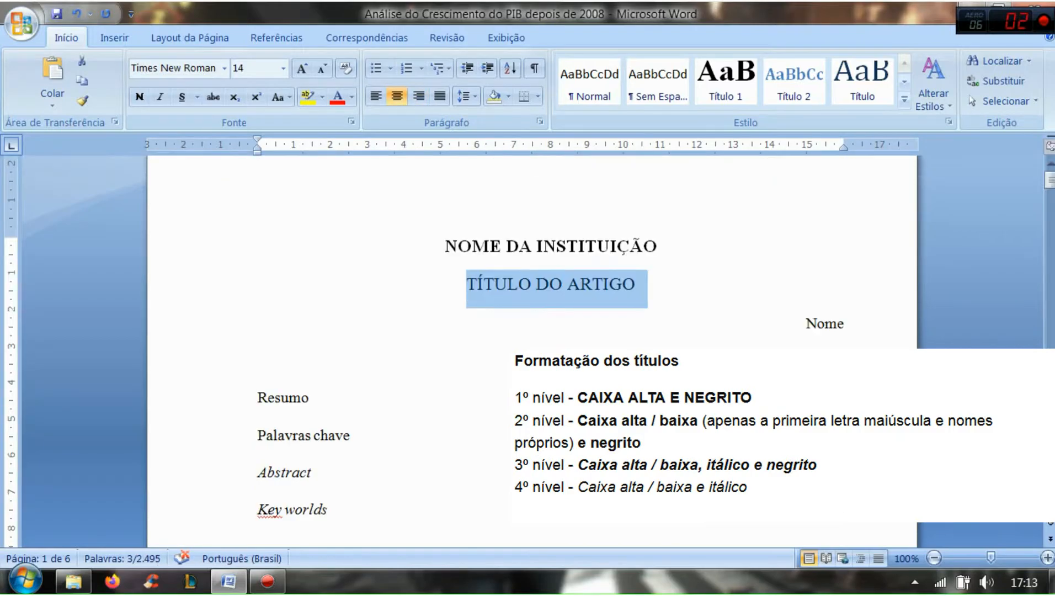
drag(458, 200, 647, 238)
click(733, 314)
drag(732, 314, 847, 314)
click(354, 389)
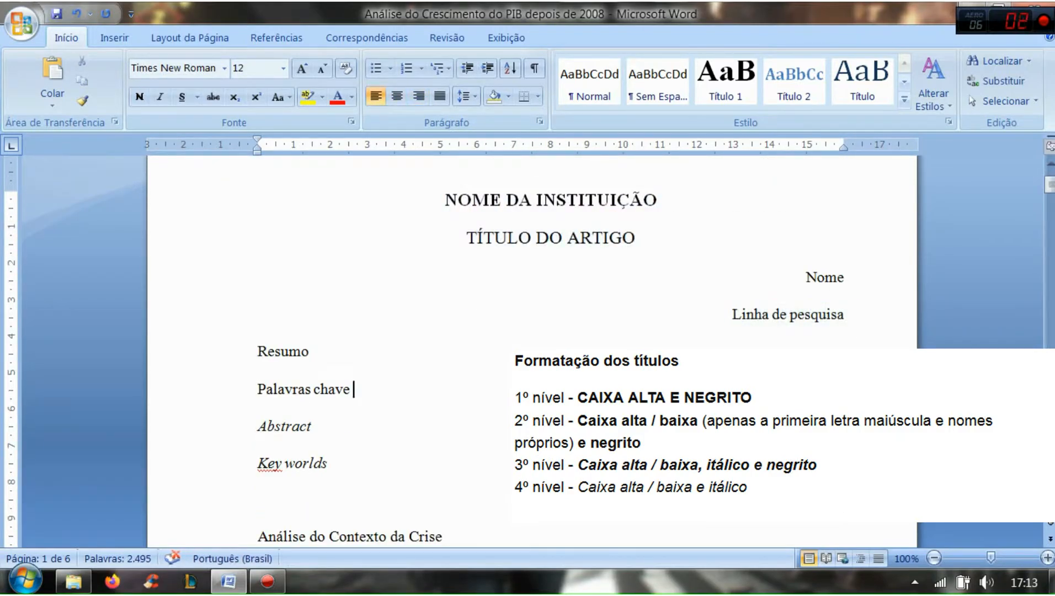
scroll(532, 354, down, 10)
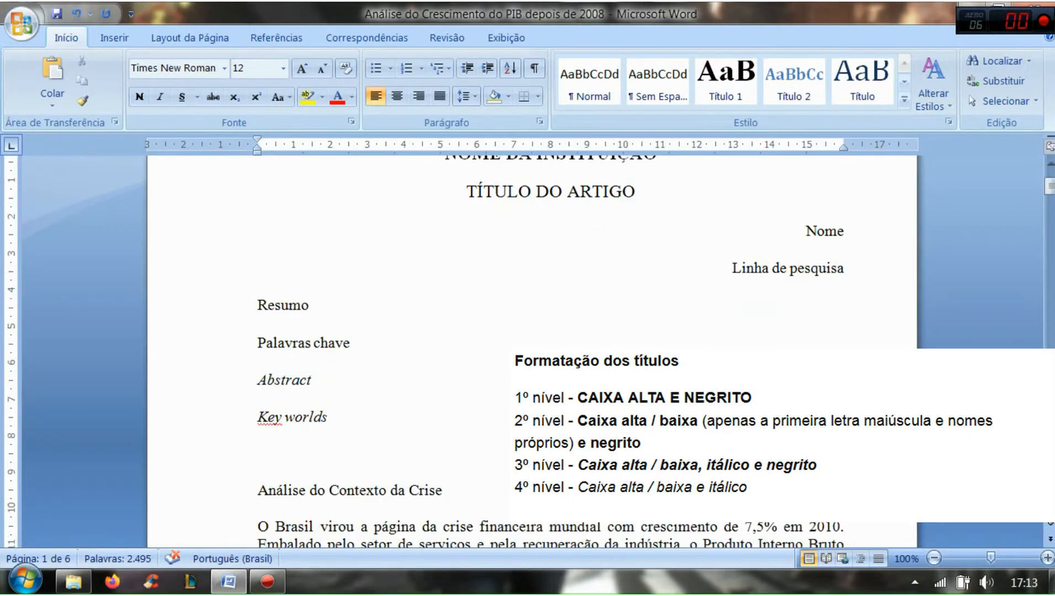
scroll(550, 331, down, 5)
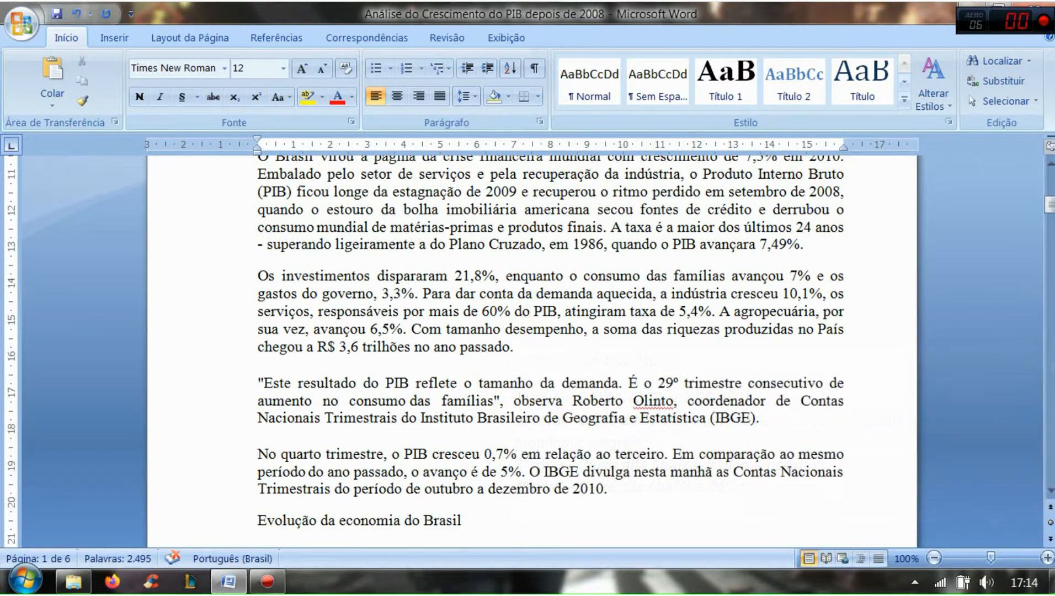
scroll(551, 352, down, 2)
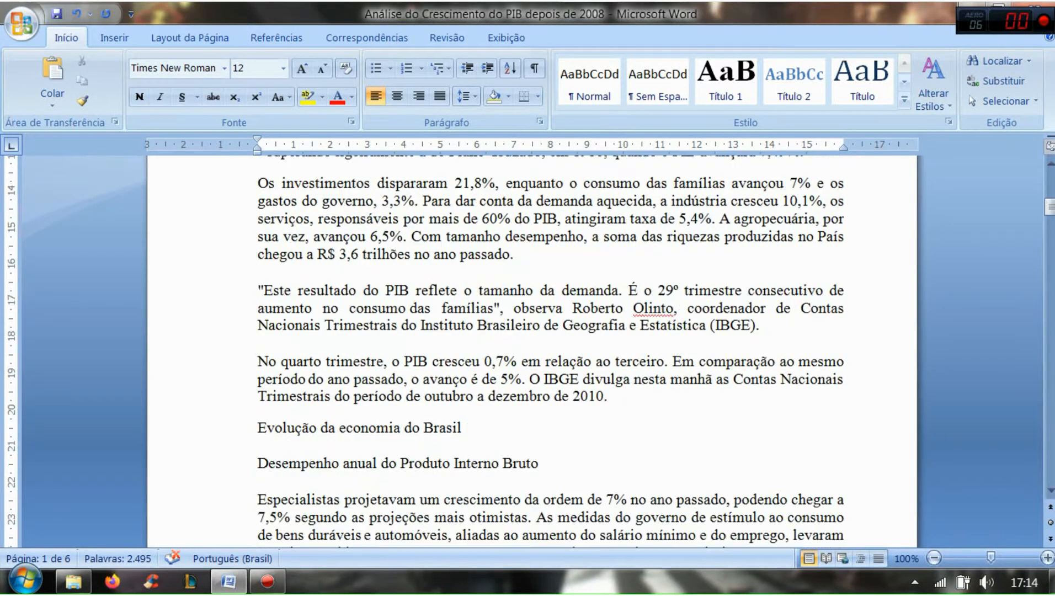
scroll(550, 352, up, 2)
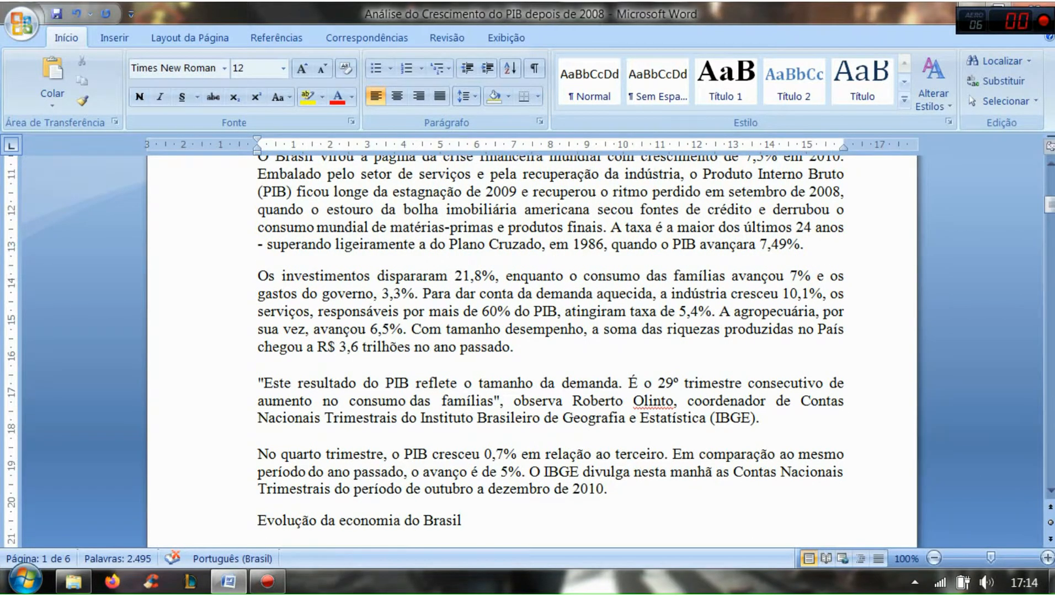
- Insert a clustered column chart at the end of the paragraph ending with "no ano passado"
click(420, 311)
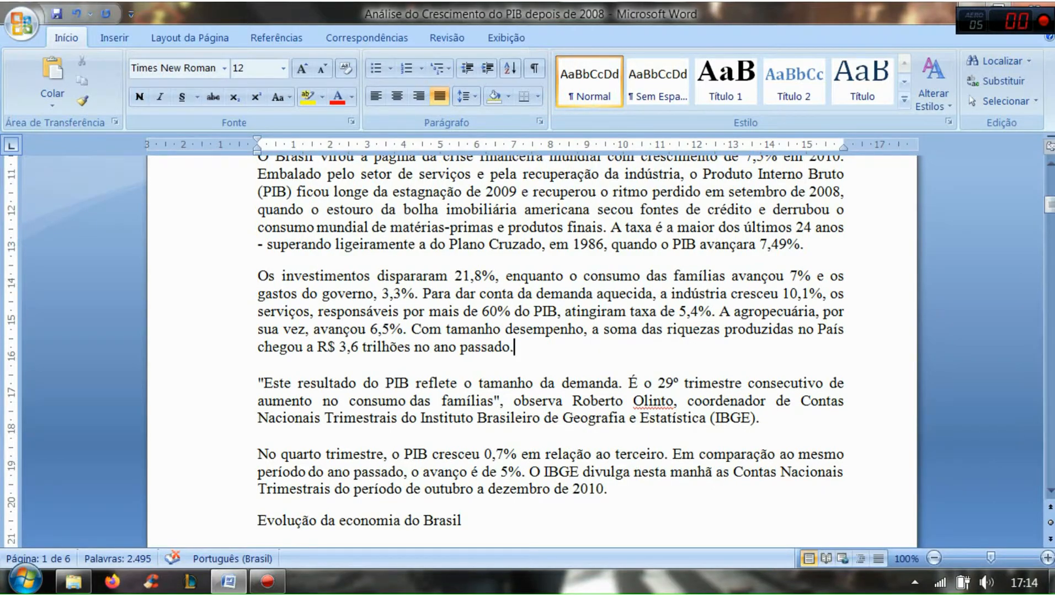
click(114, 37)
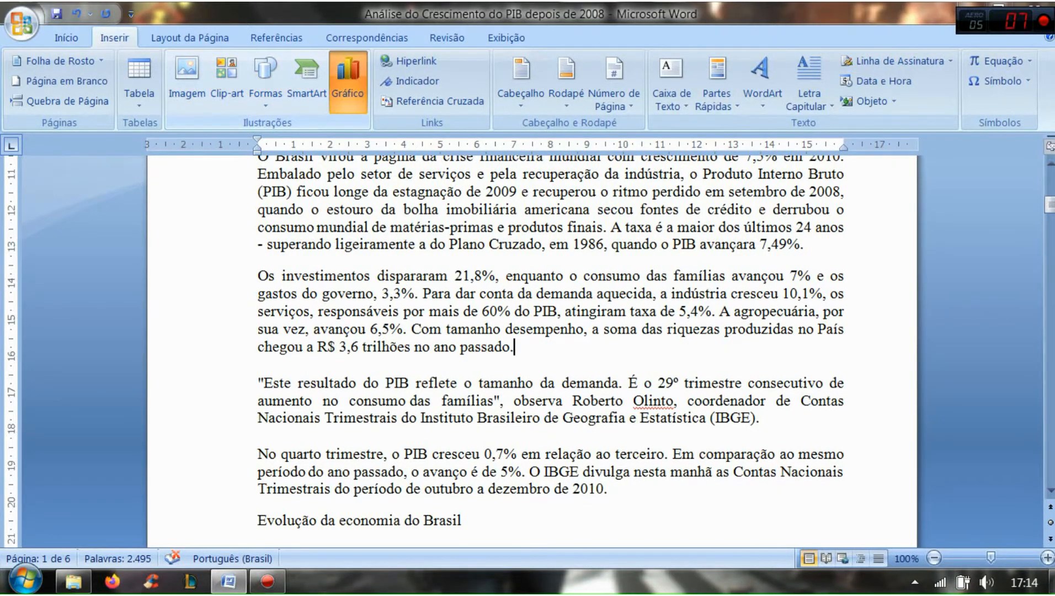
click(348, 77)
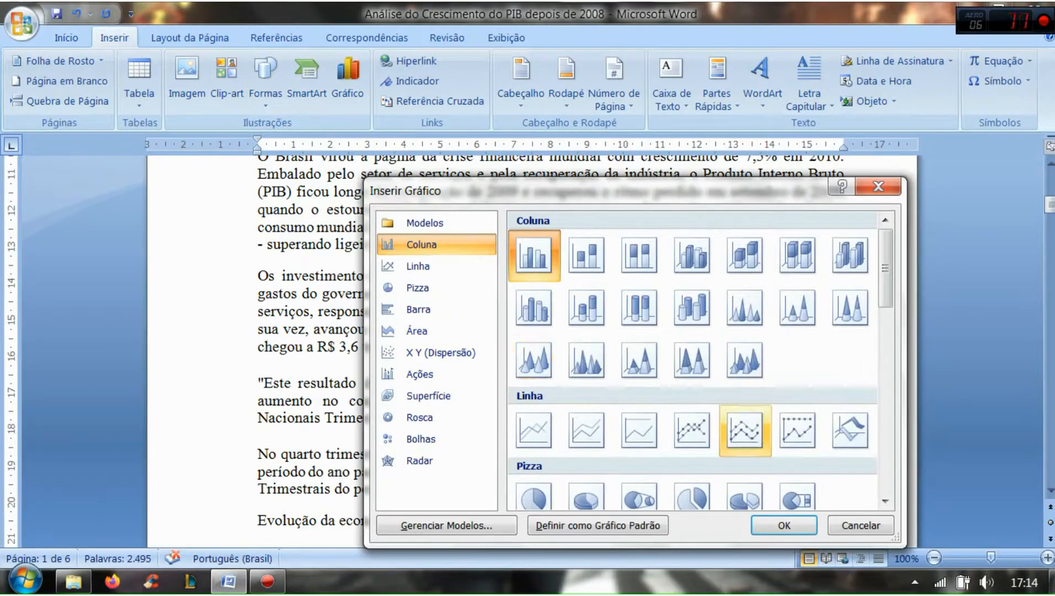
click(784, 526)
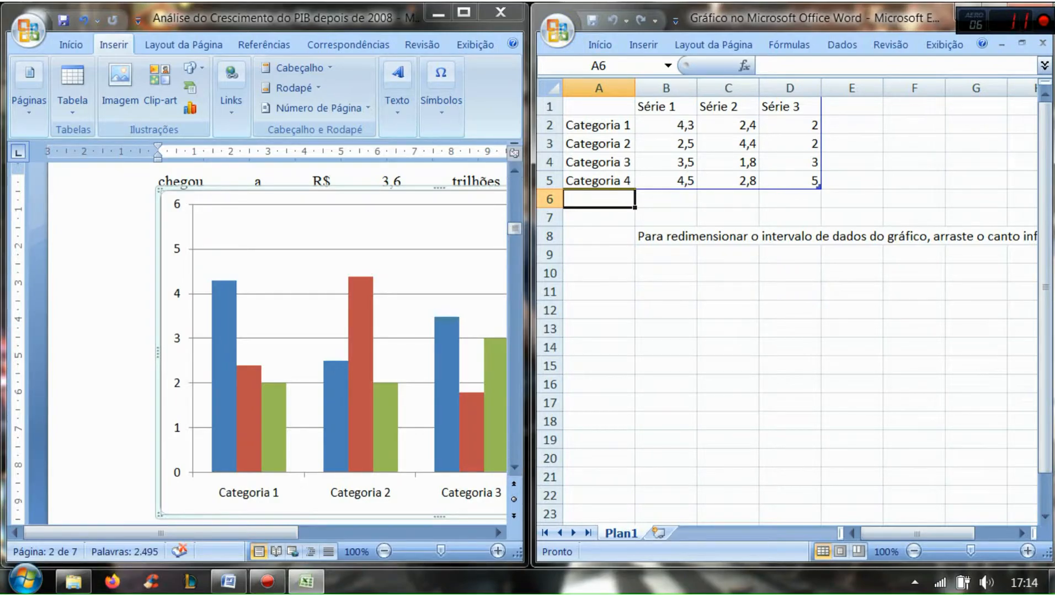
- Select the category names in A2:A5 of the chart's data sheet, and close the sheet to return to the full-size document
click(159, 506)
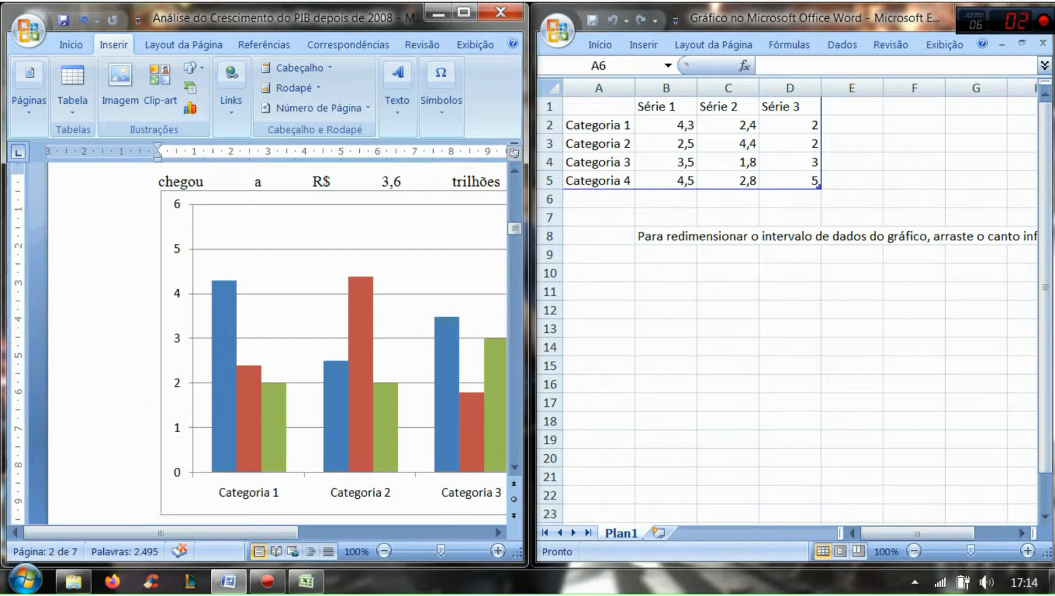
key(alt+Tab)
drag(599, 181, 599, 125)
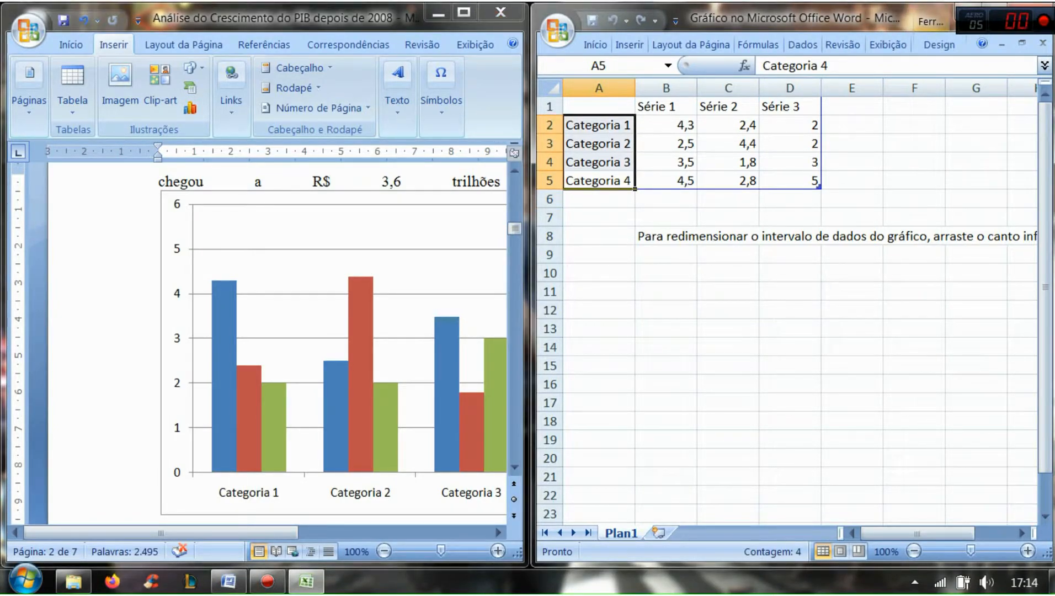
click(599, 162)
drag(599, 181, 599, 125)
key(super+Left)
click(808, 81)
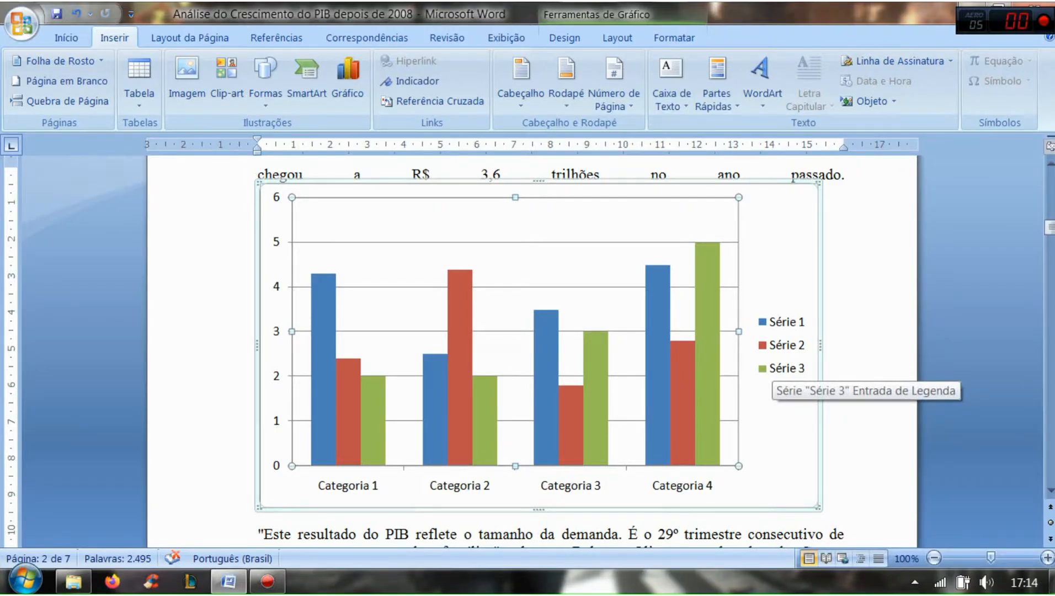
- Set the font of the chart's "Série 2" legend entry to Times New Roman
click(783, 347)
click(784, 347)
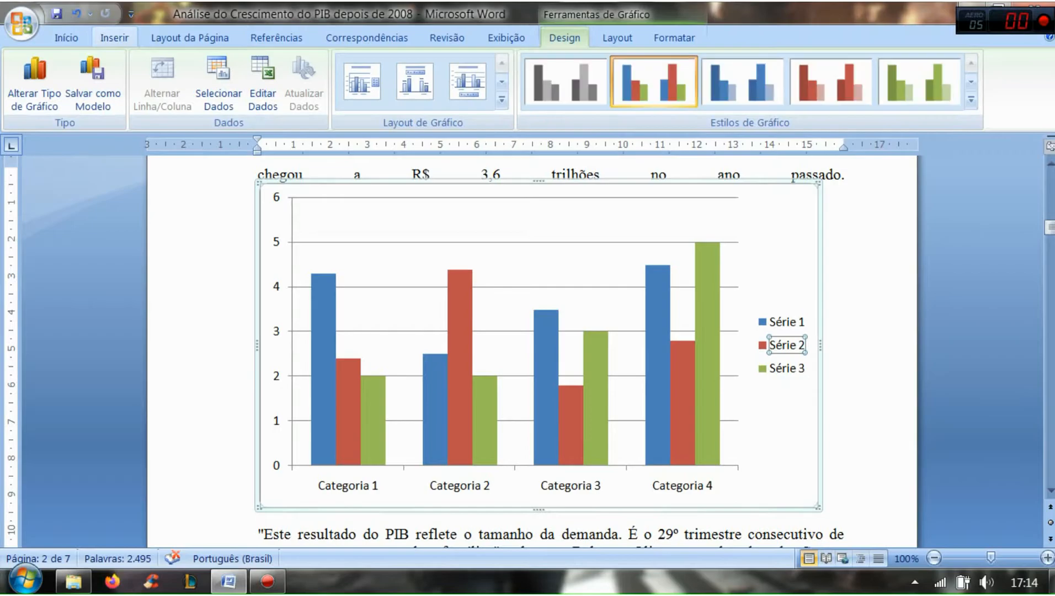
click(66, 38)
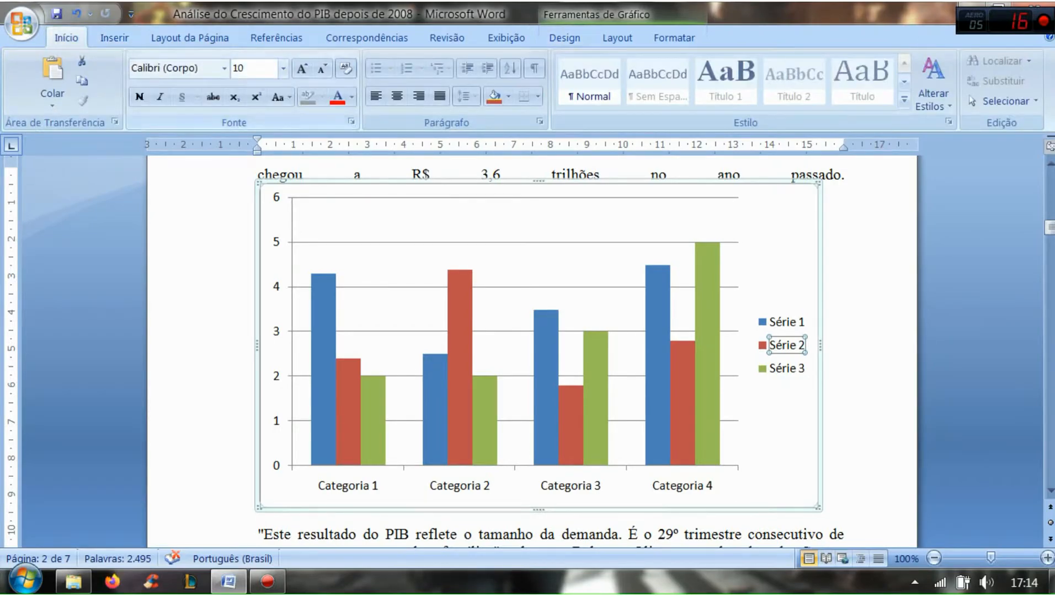
click(224, 68)
scroll(258, 240, down, 2)
scroll(258, 240, up, 2)
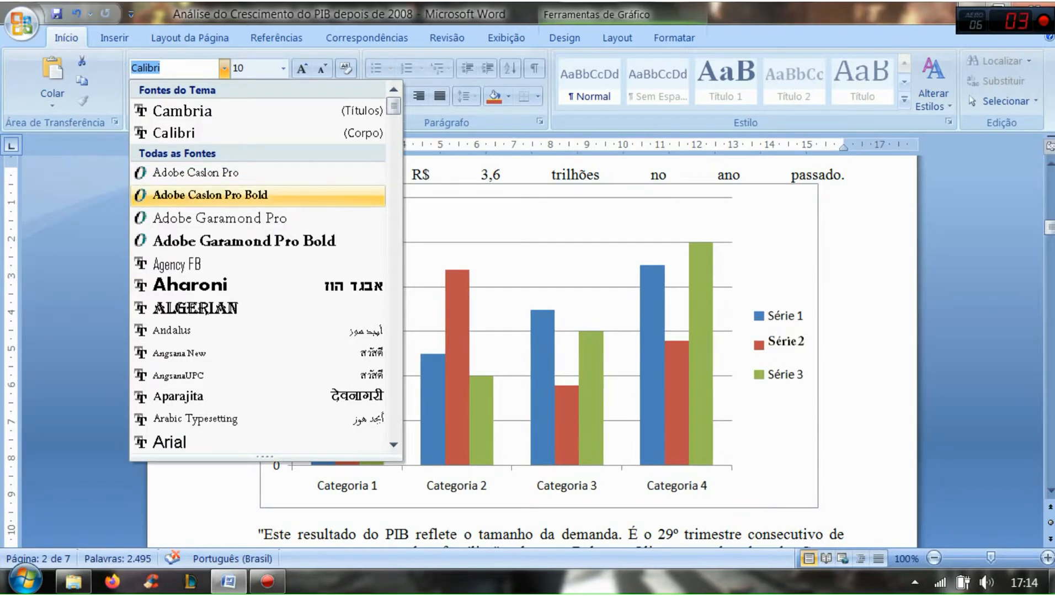
text(t)
scroll(258, 265, down, 6)
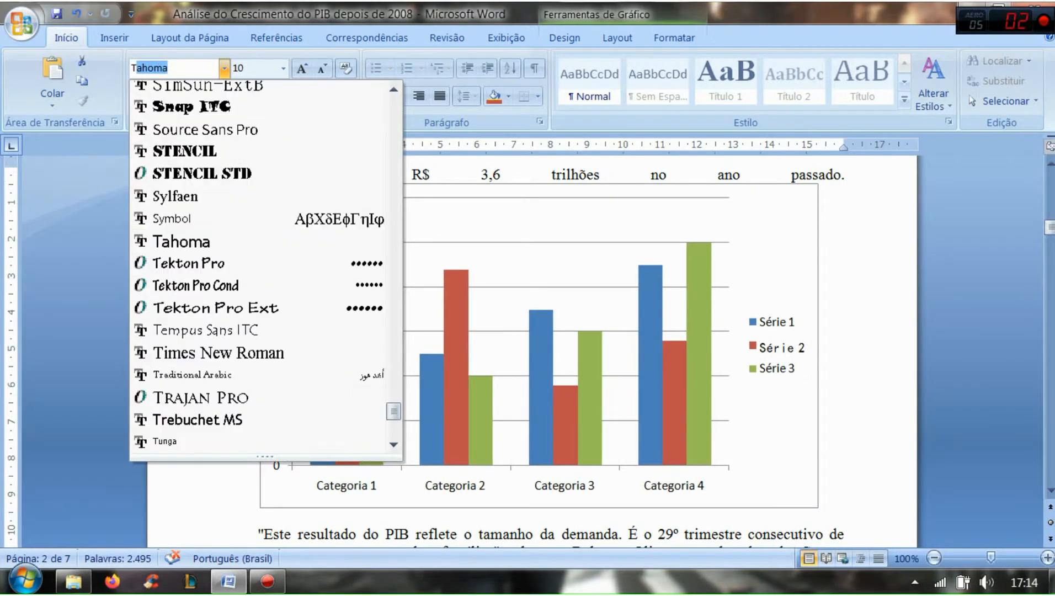
scroll(257, 264, down, 3)
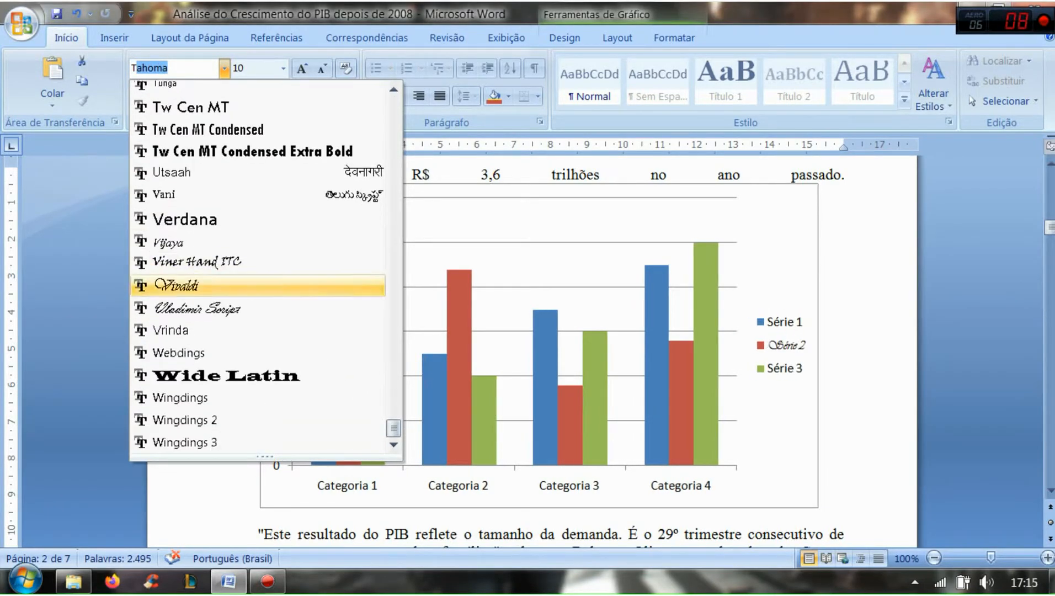
scroll(258, 276, up, 9)
key(BackSpace)
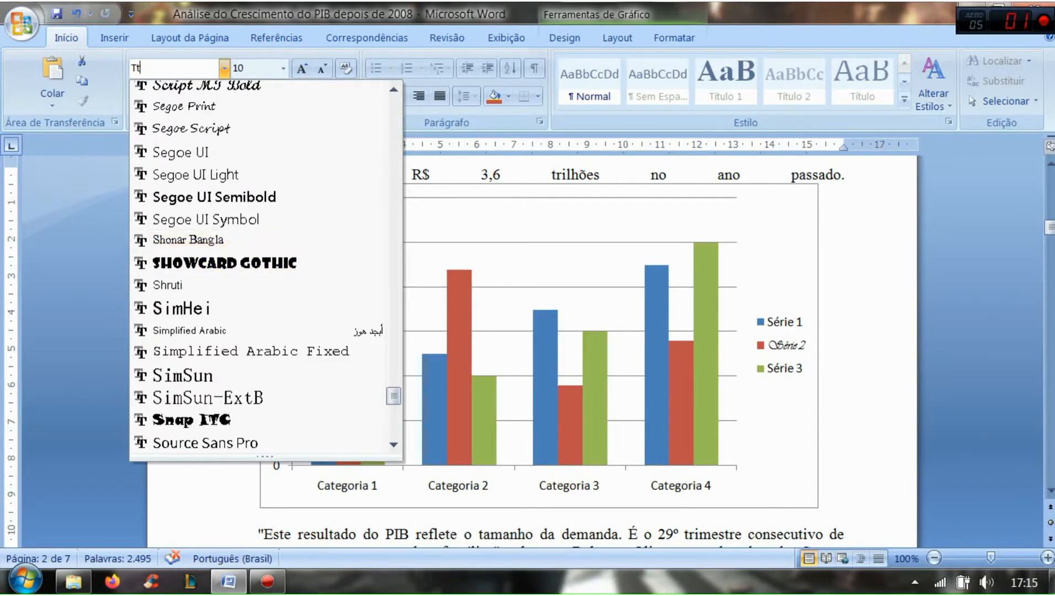
scroll(257, 306, down, 1)
scroll(258, 306, up, 15)
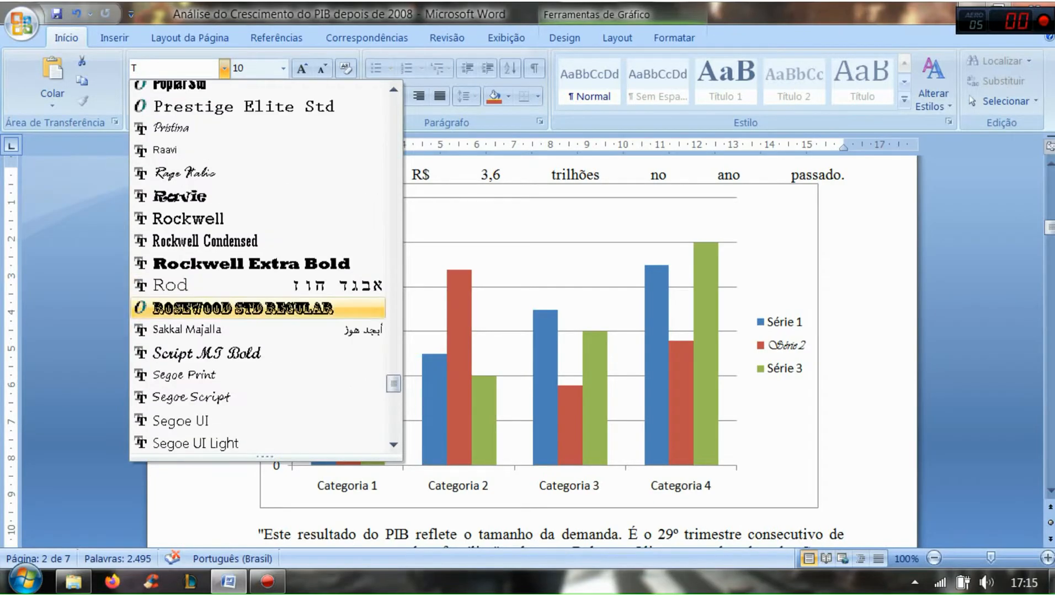
scroll(258, 306, down, 1)
scroll(258, 306, up, 3)
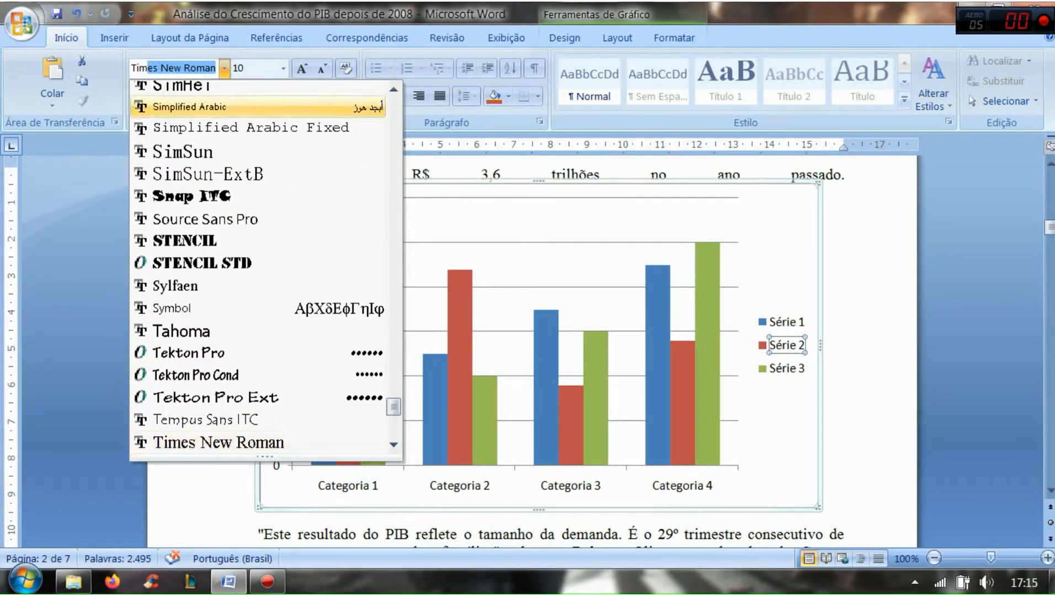
key(Return)
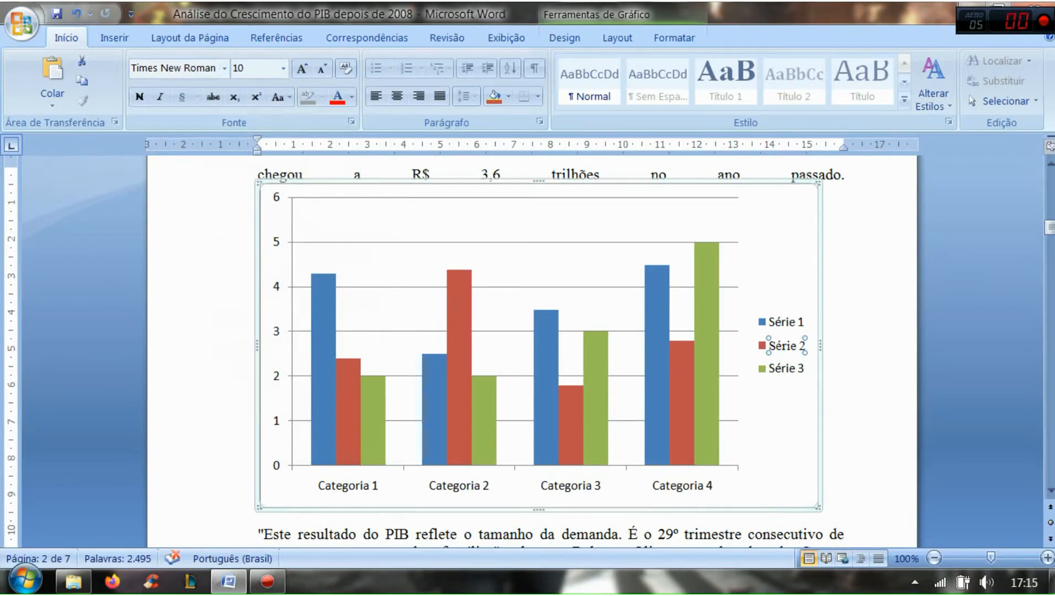
- Reduce the chart's height slightly so that it fits on the preceding page
scroll(530, 353, down, 3)
scroll(529, 353, up, 5)
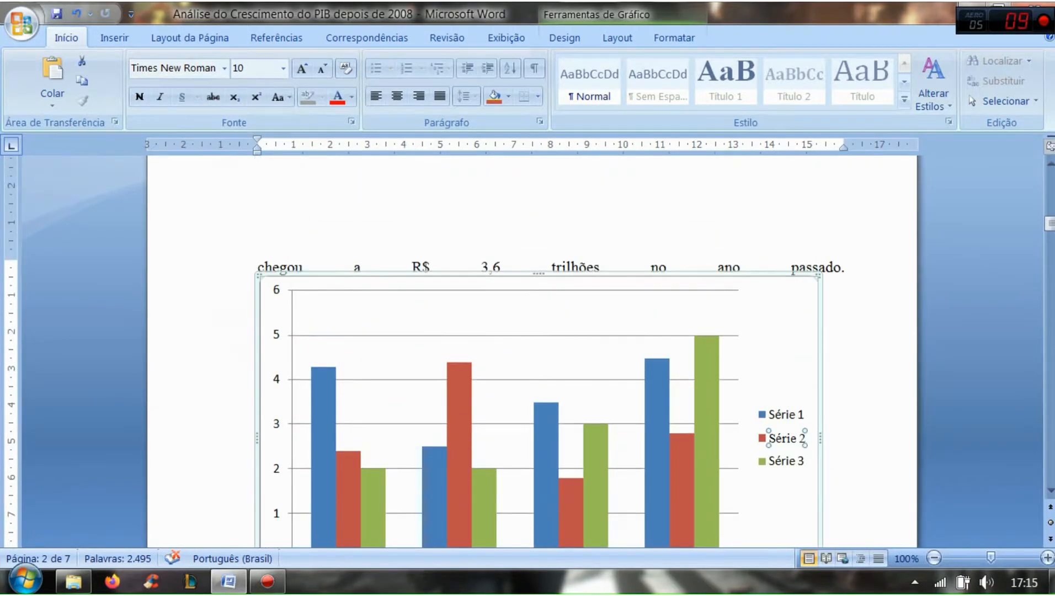
click(544, 389)
scroll(544, 389, down, 2)
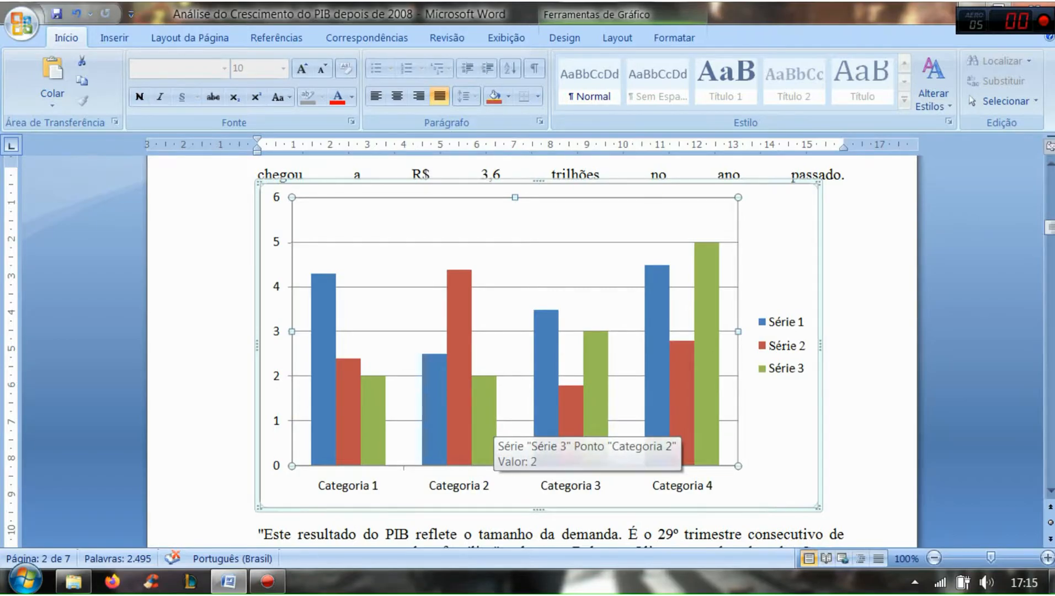
click(459, 486)
click(460, 486)
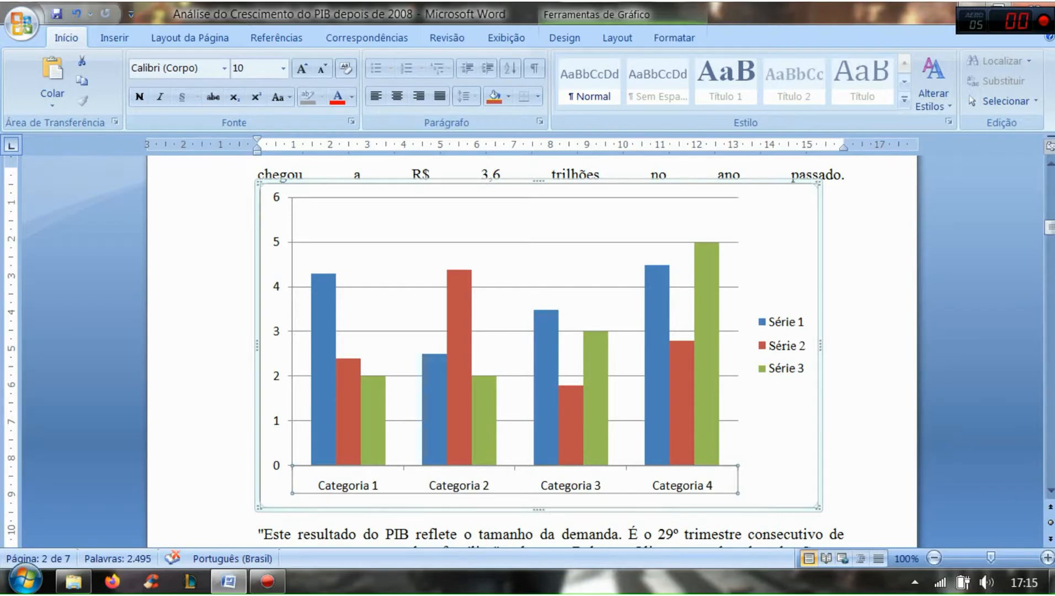
mouse_move(259, 183)
mouse_down()
mouse_move(281, 204)
mouse_move(261, 195)
mouse_up()
scroll(532, 351, up, 11)
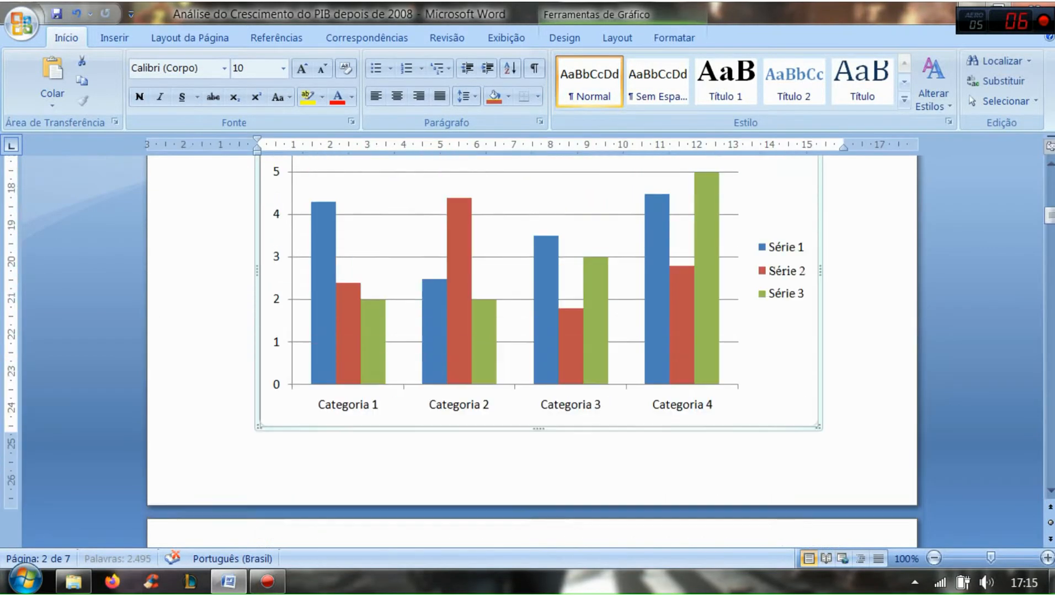
mouse_move(596, 331)
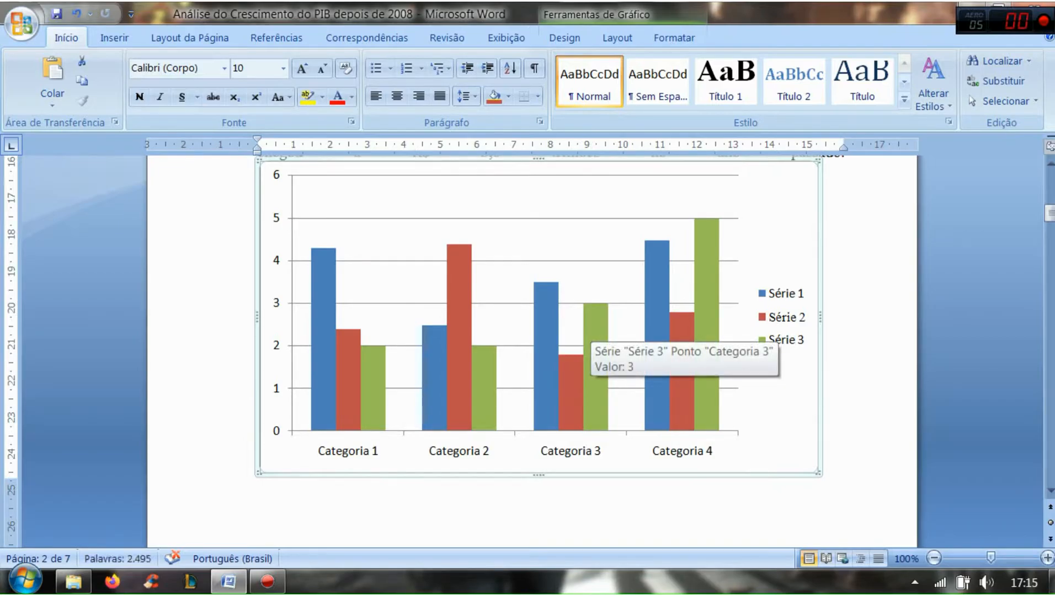
- Examine the font of the body paragraphs below "Desempenho anual do Produto Interno Bruto" down to "Indústria extrativa lidera crescimento"
scroll(588, 337, down, 7)
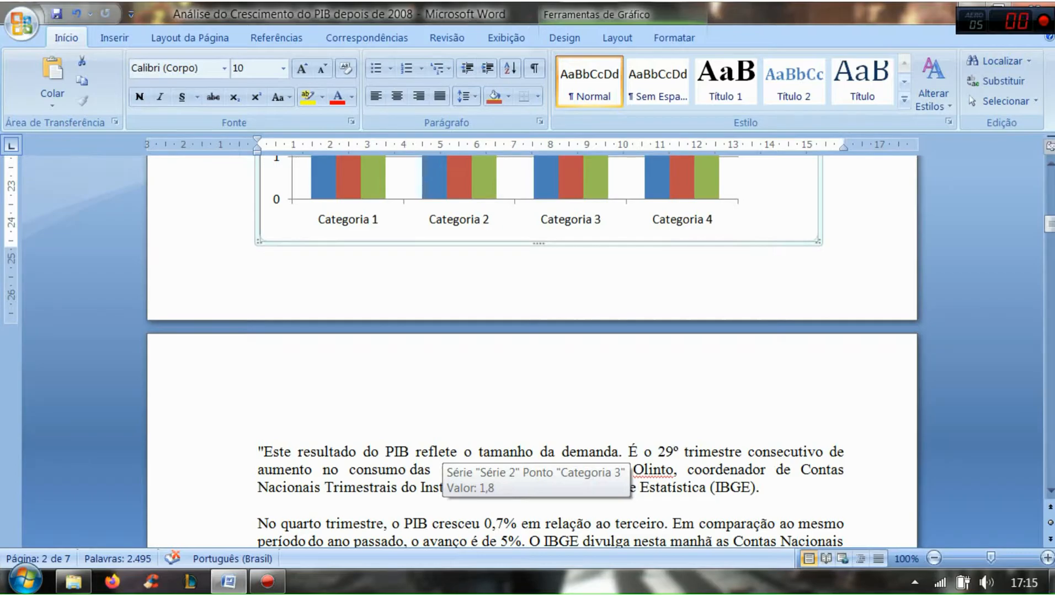
scroll(532, 352, down, 1)
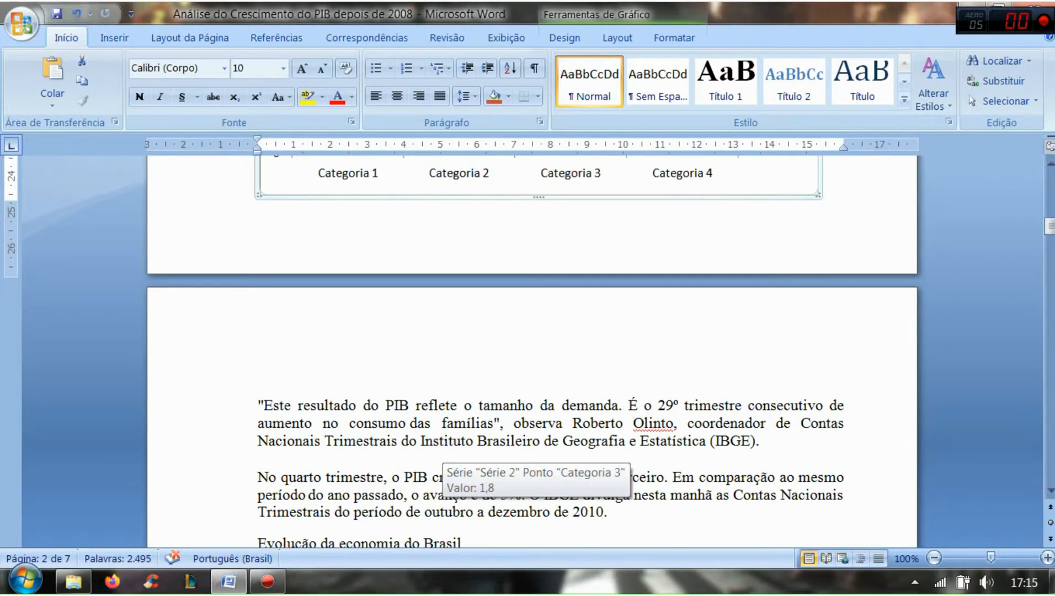
scroll(532, 353, down, 8)
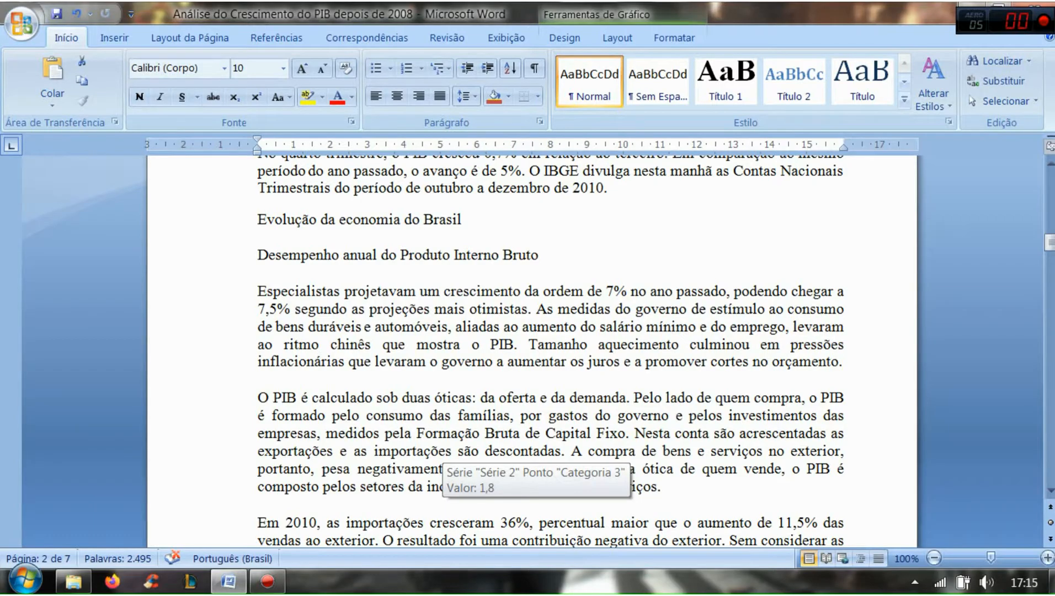
drag(540, 255, 663, 379)
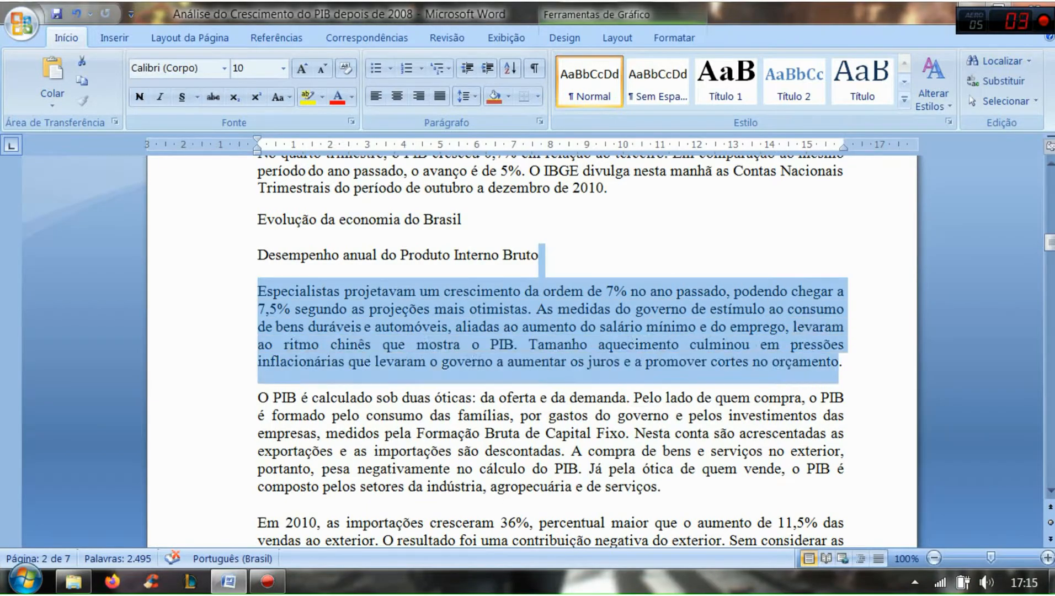
scroll(663, 380, down, 1)
scroll(552, 353, down, 2)
drag(365, 276, 560, 330)
click(333, 311)
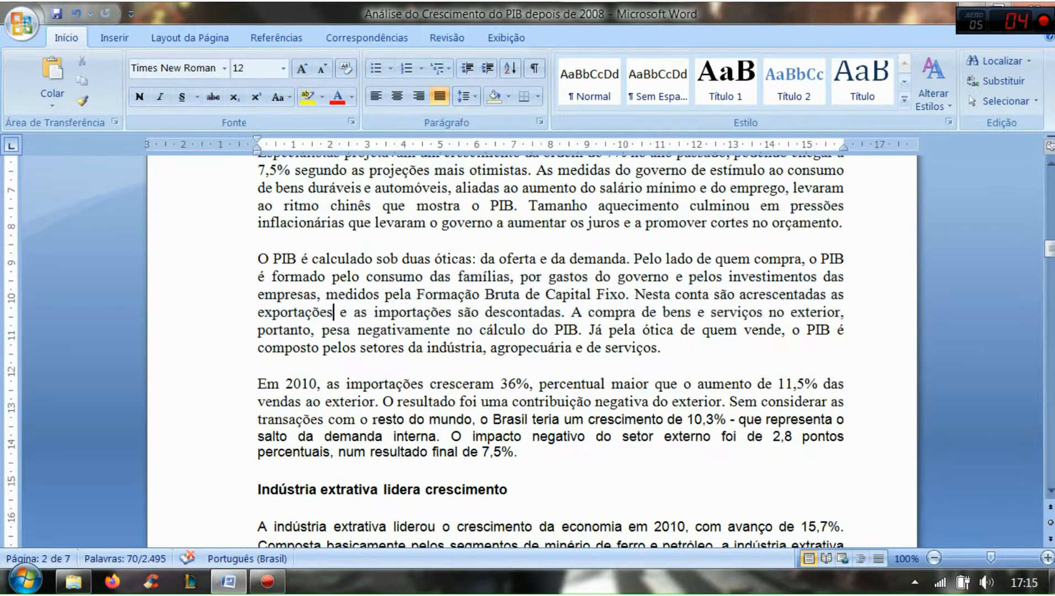
drag(258, 260, 528, 330)
click(495, 330)
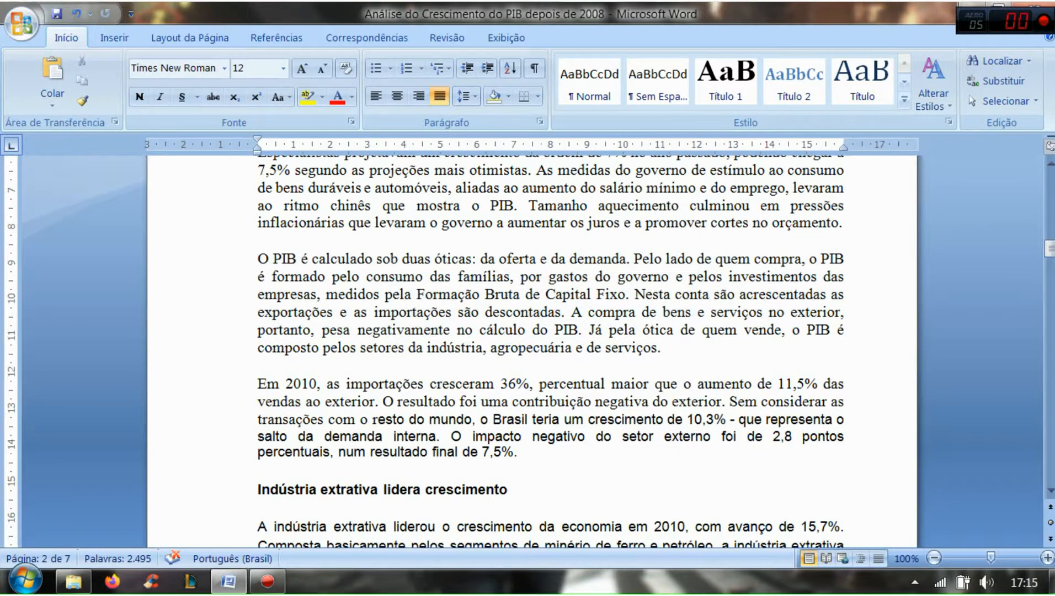
- Indent the whole paragraph beginning "Em 2010, as importações" 4 cm from the left margin and set its font size to 10
drag(258, 385, 533, 453)
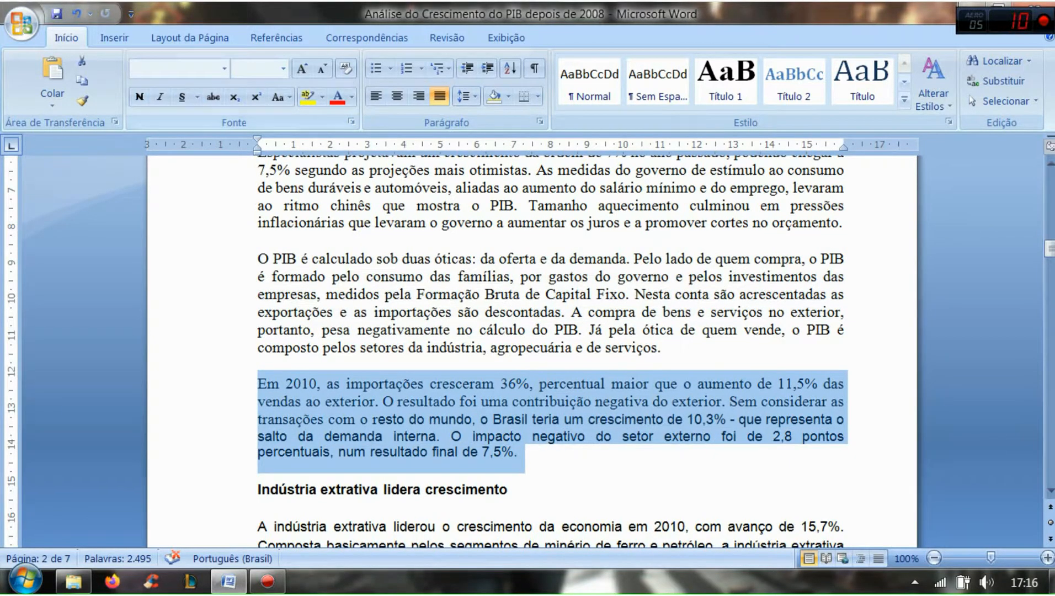
click(224, 69)
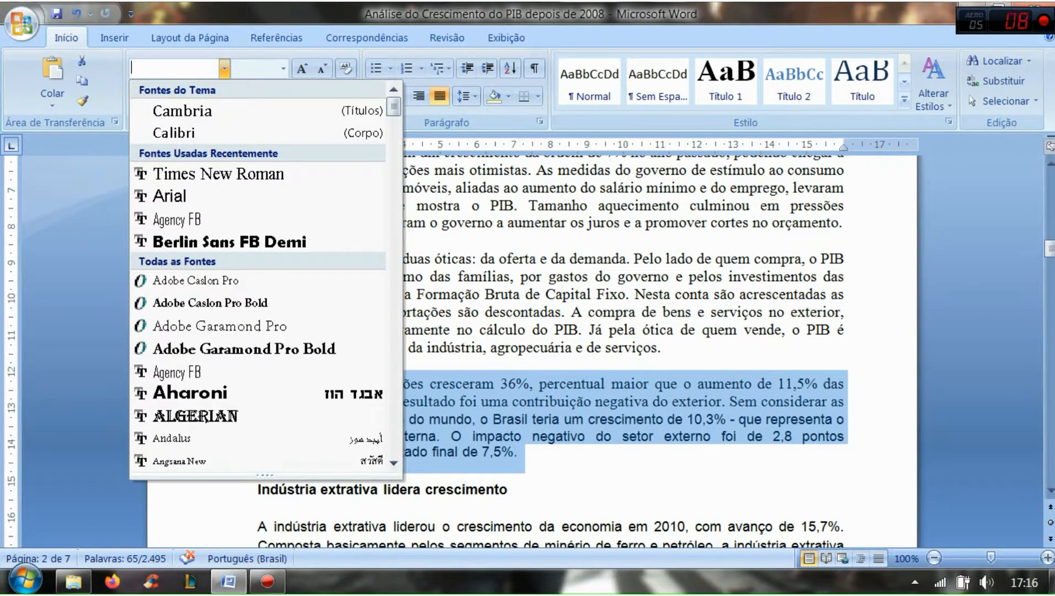
key(Escape)
drag(258, 142, 404, 145)
click(284, 69)
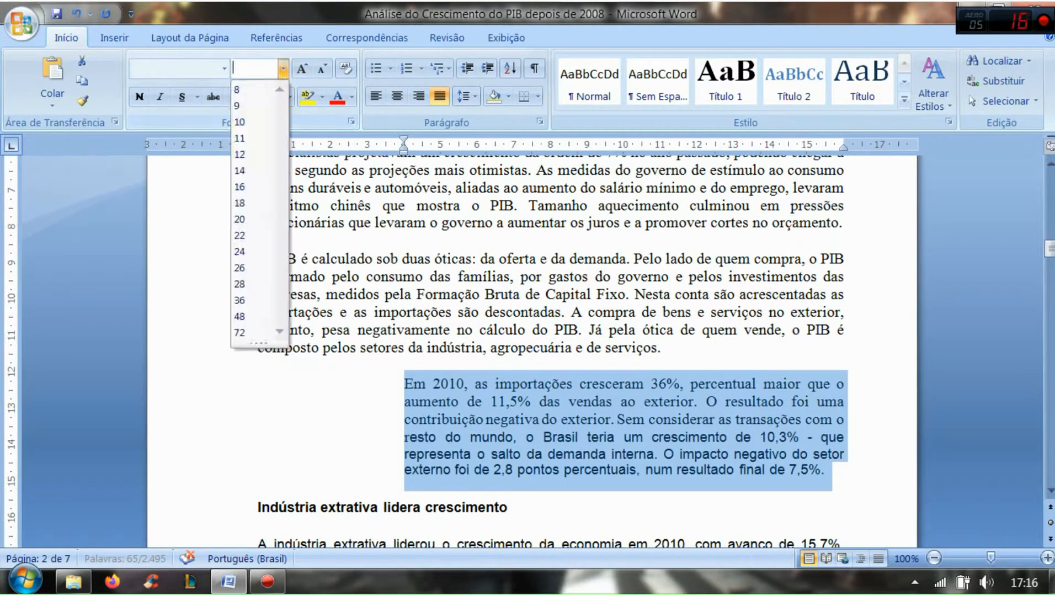
click(245, 106)
click(353, 330)
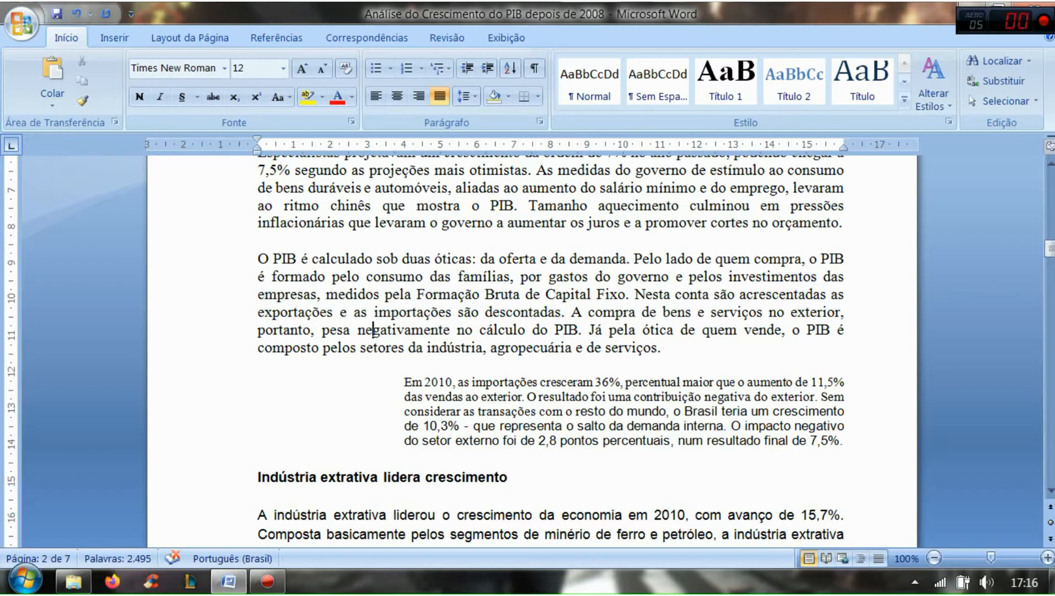
- Add the source reference "(Sobrenome. Nome p d)" on its own line below the indented quotation
key(Return)
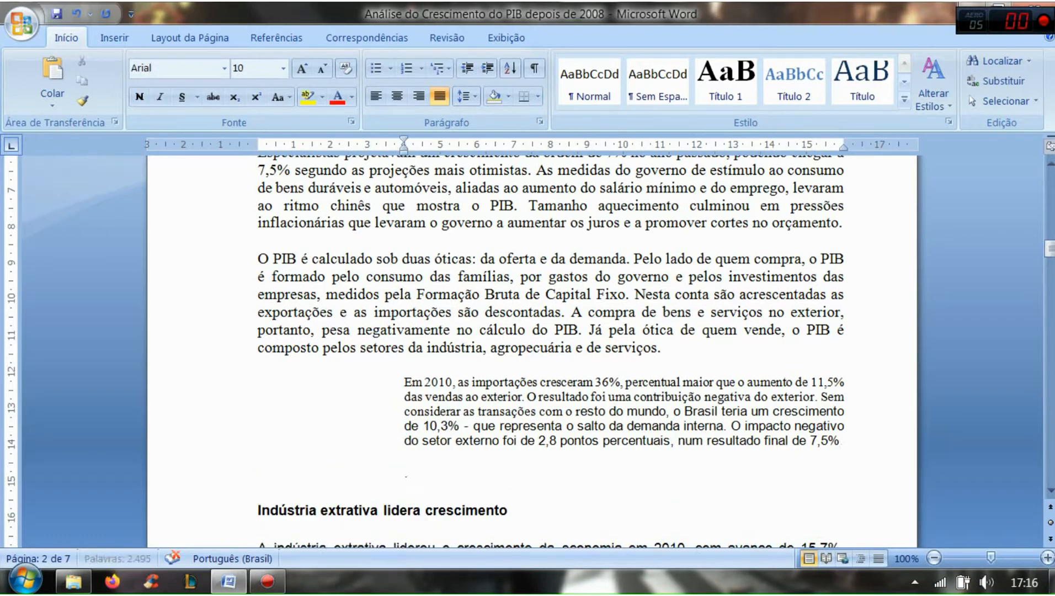
text((Sobrenome)
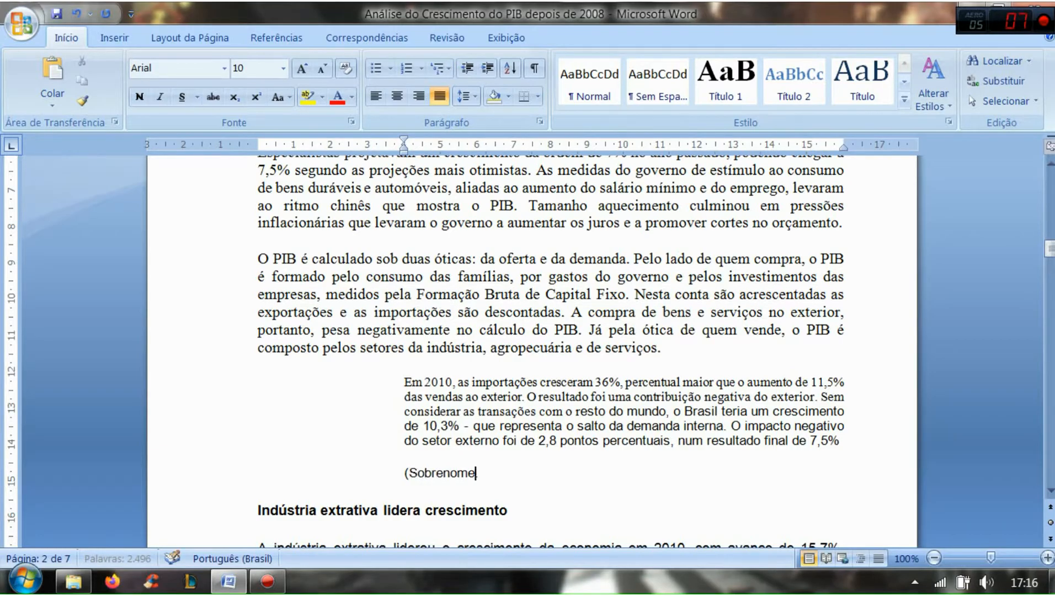
text(, Nome p d)
key(BackSpace)
key(BackSpace)
text(d) .)
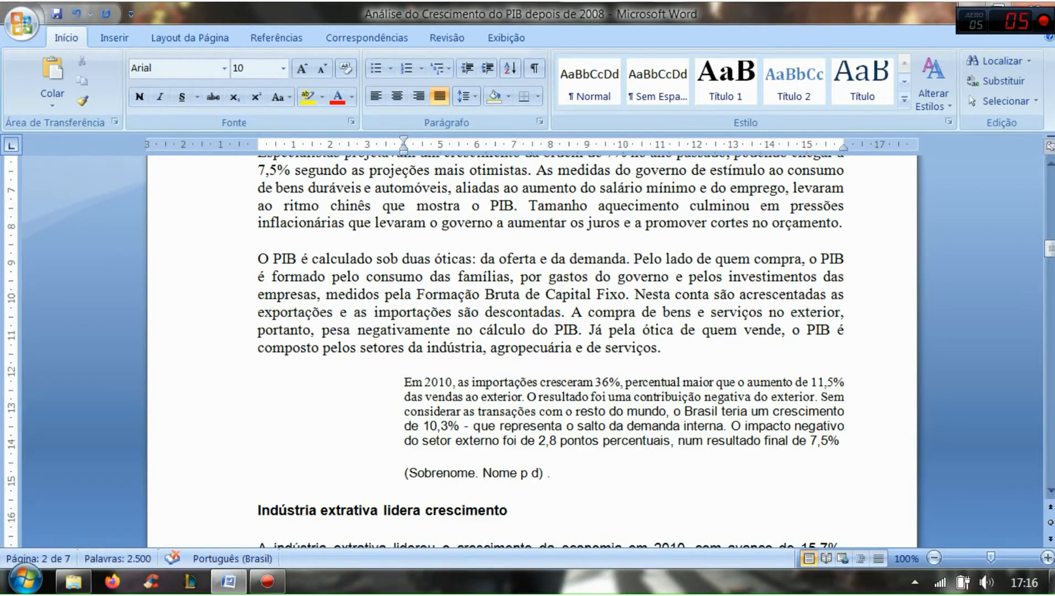
scroll(532, 353, down, 3)
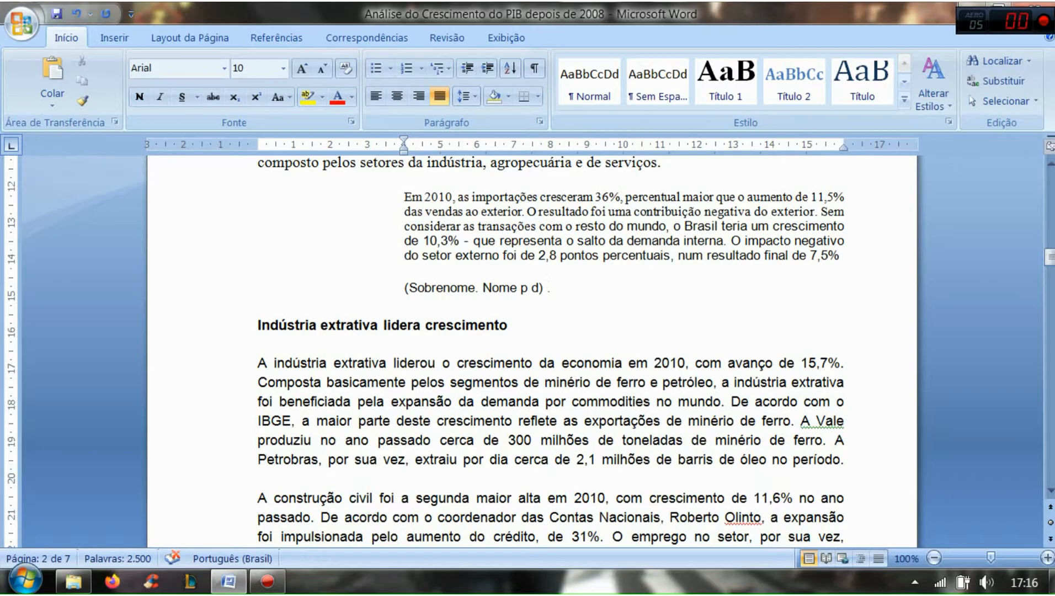
triple_click(552, 288)
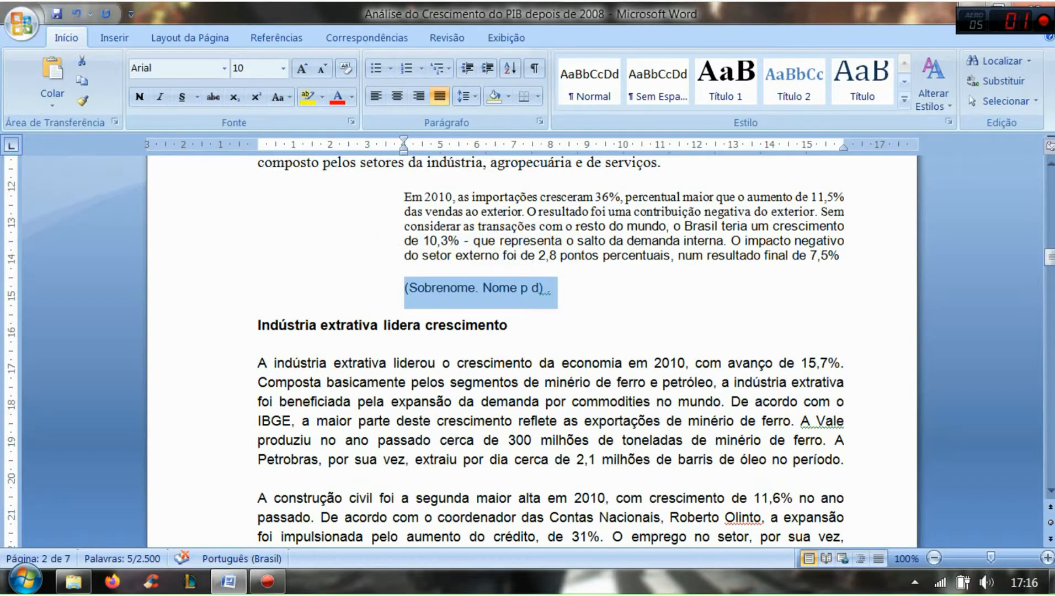
- Review the text under "Indústria extrativa lidera crescimento" and the chart on the preceding page
scroll(531, 352, down, 1)
scroll(531, 353, down, 1)
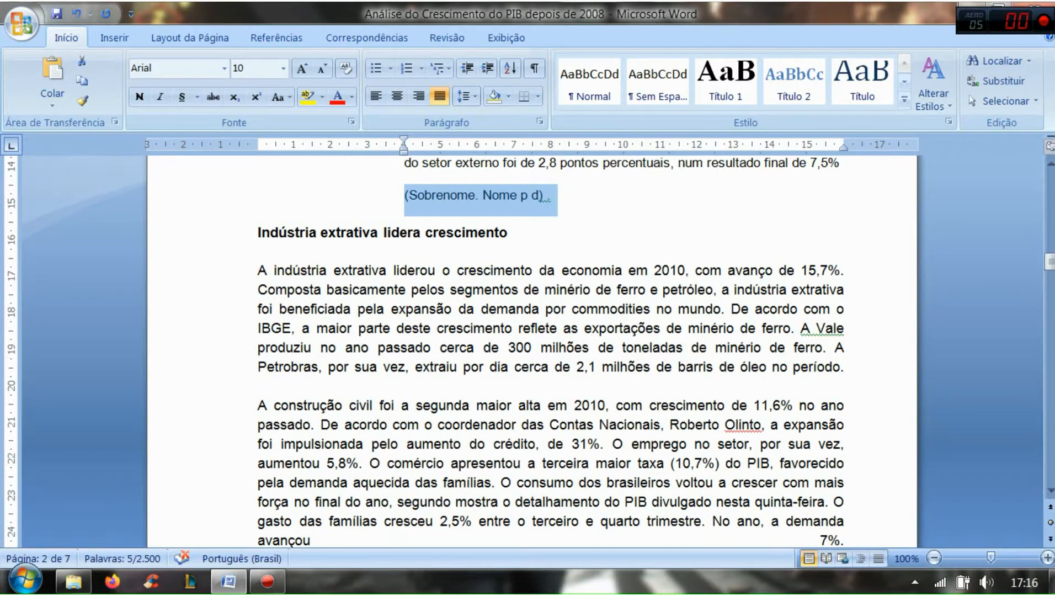
scroll(531, 352, down, 1)
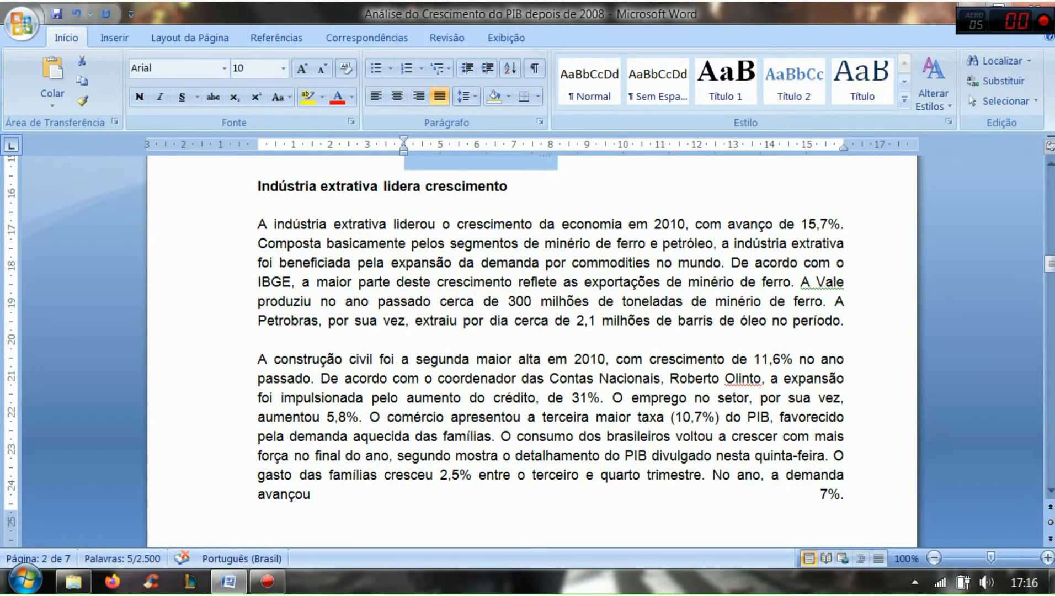
scroll(531, 352, down, 1)
scroll(531, 352, up, 12)
scroll(531, 352, up, 20)
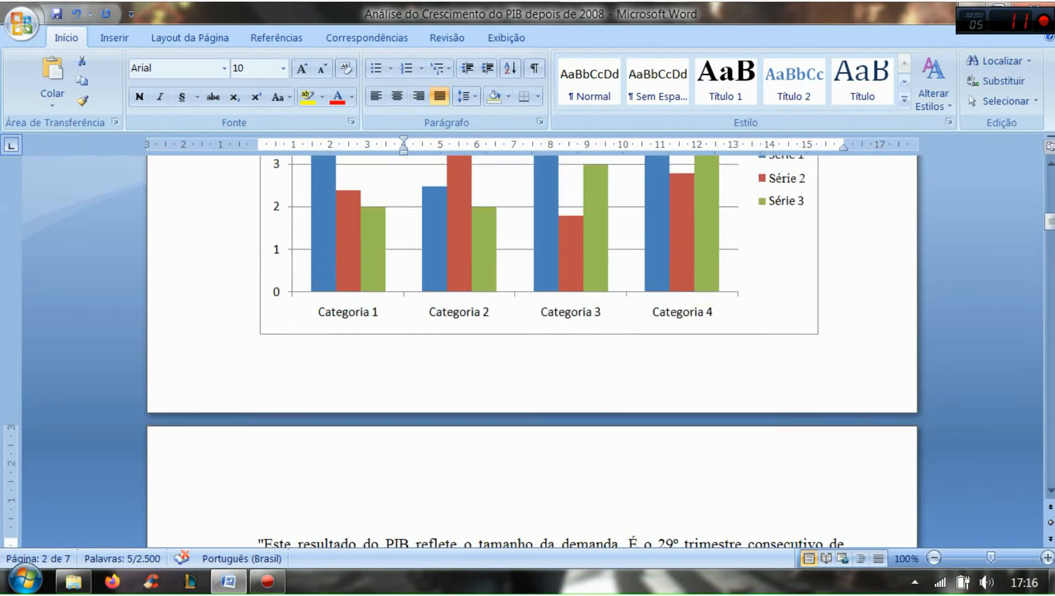
scroll(531, 352, down, 10)
scroll(563, 394, down, 17)
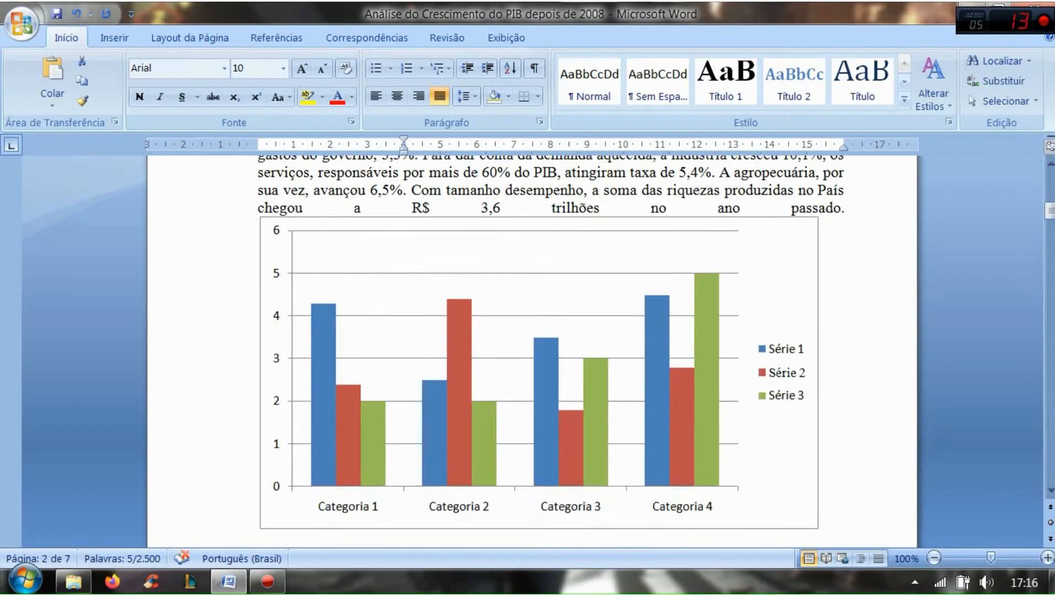
- Insert page numbers at the top right of the pages using "Número sem Formatação 3", and return to the body text
click(563, 394)
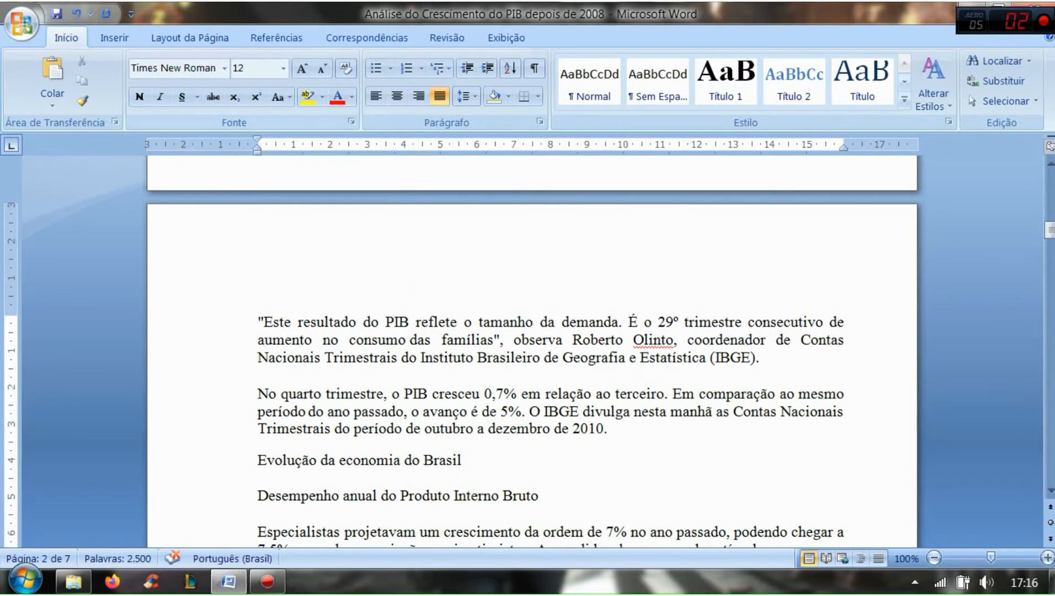
click(114, 38)
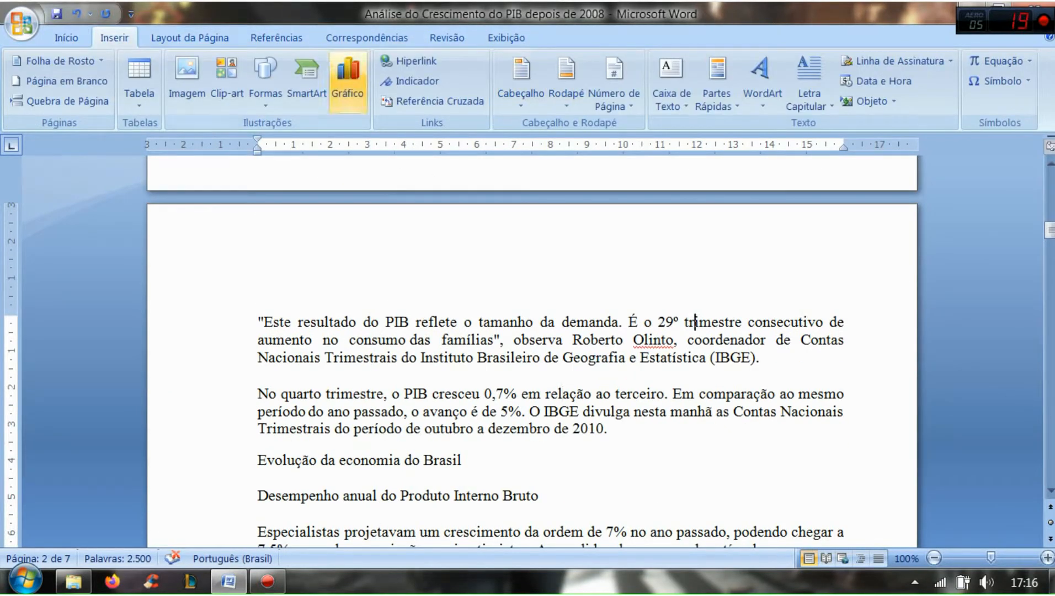
click(190, 38)
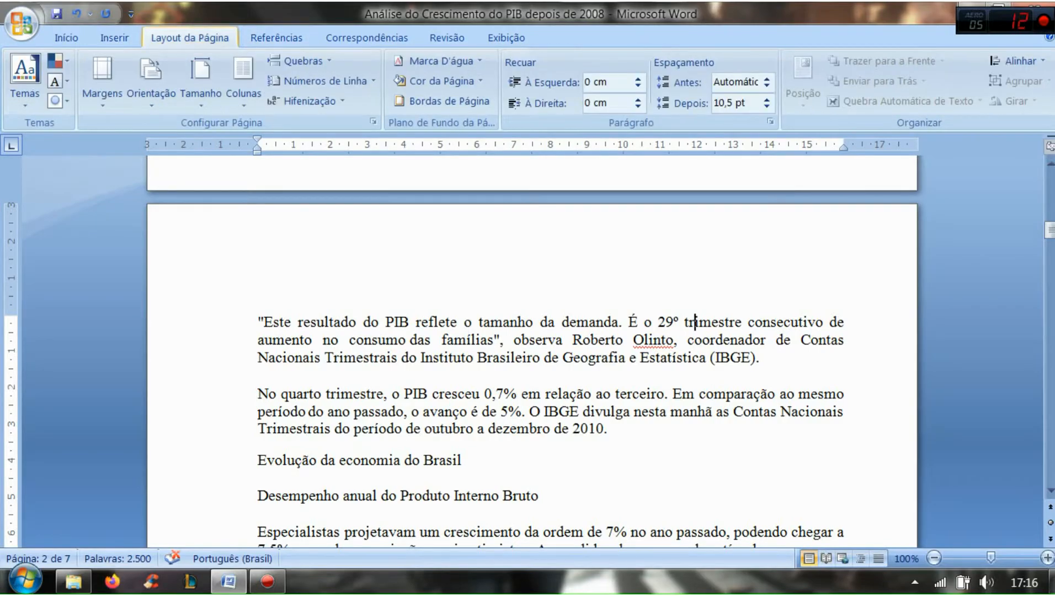
click(824, 323)
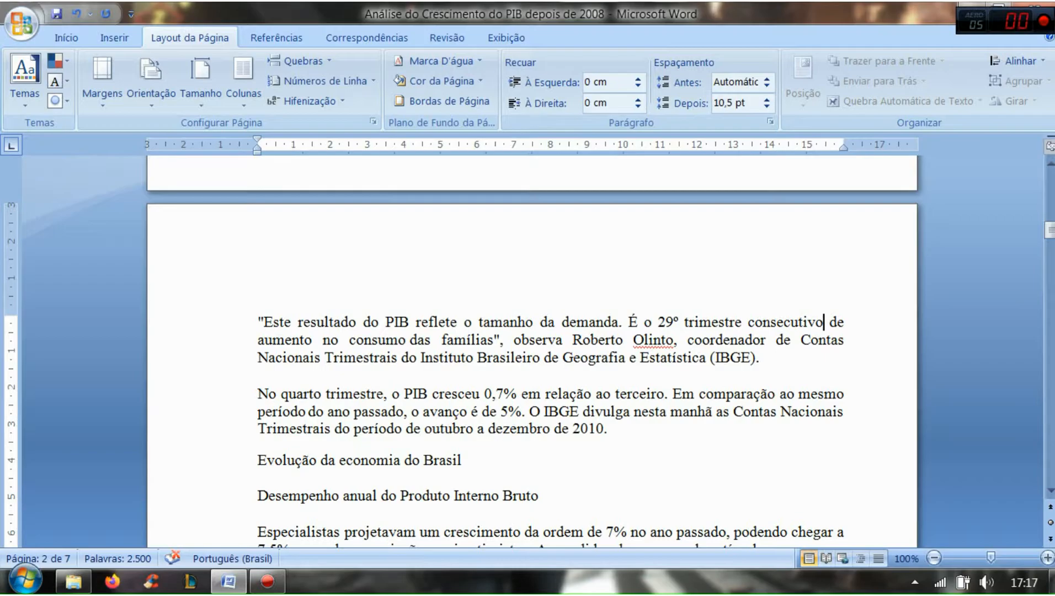
scroll(532, 353, up, 10)
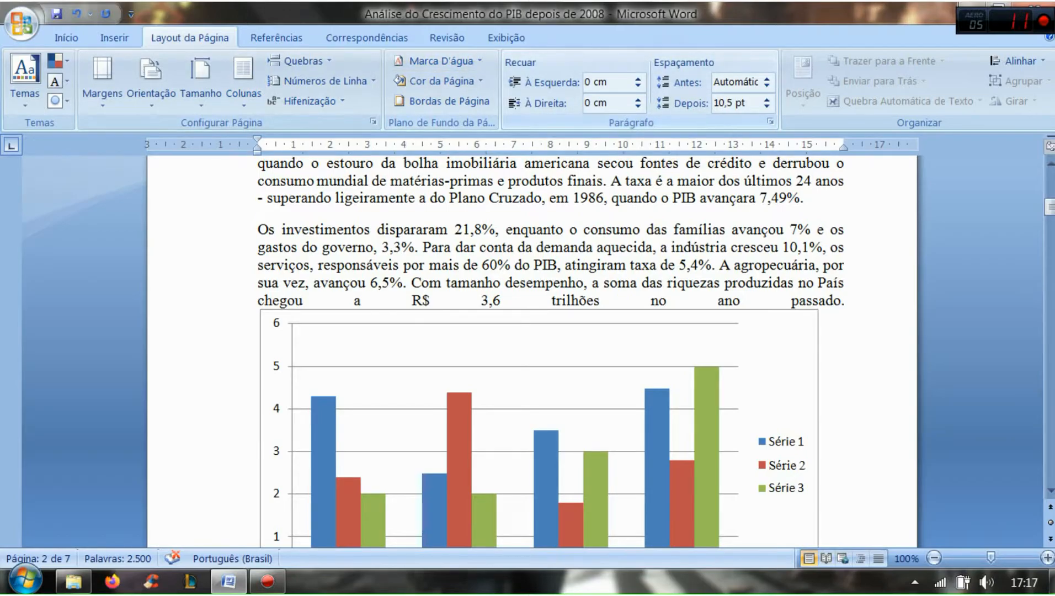
scroll(442, 83, down, 2)
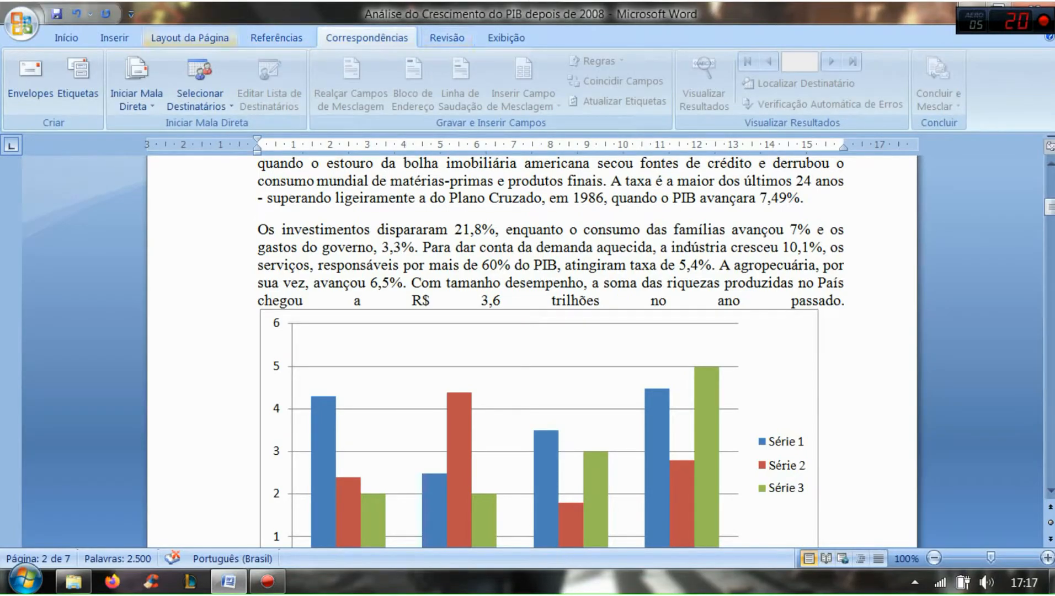
scroll(441, 83, up, 2)
scroll(441, 82, up, 1)
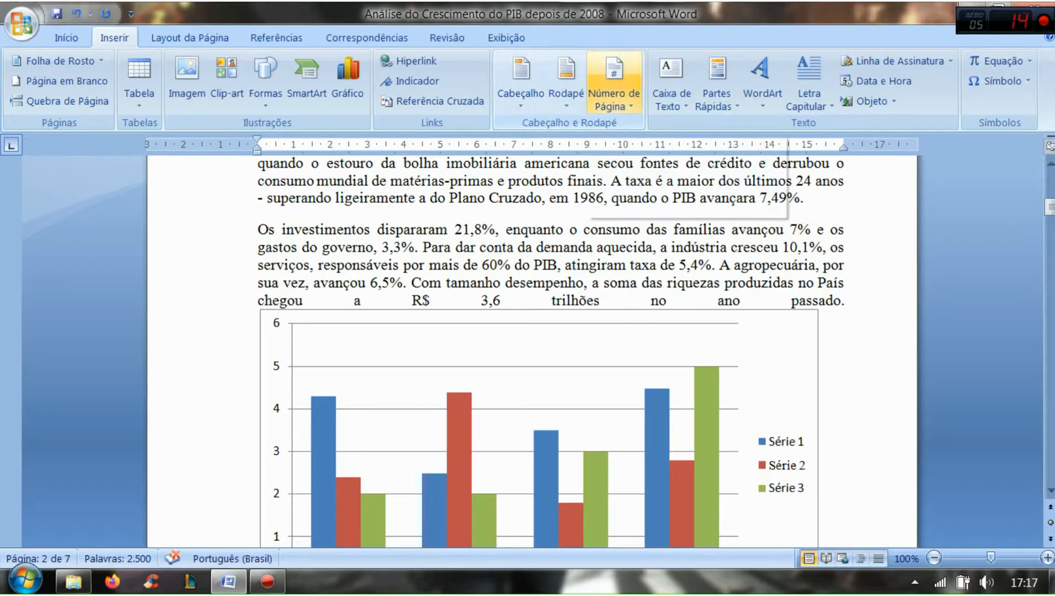
click(614, 83)
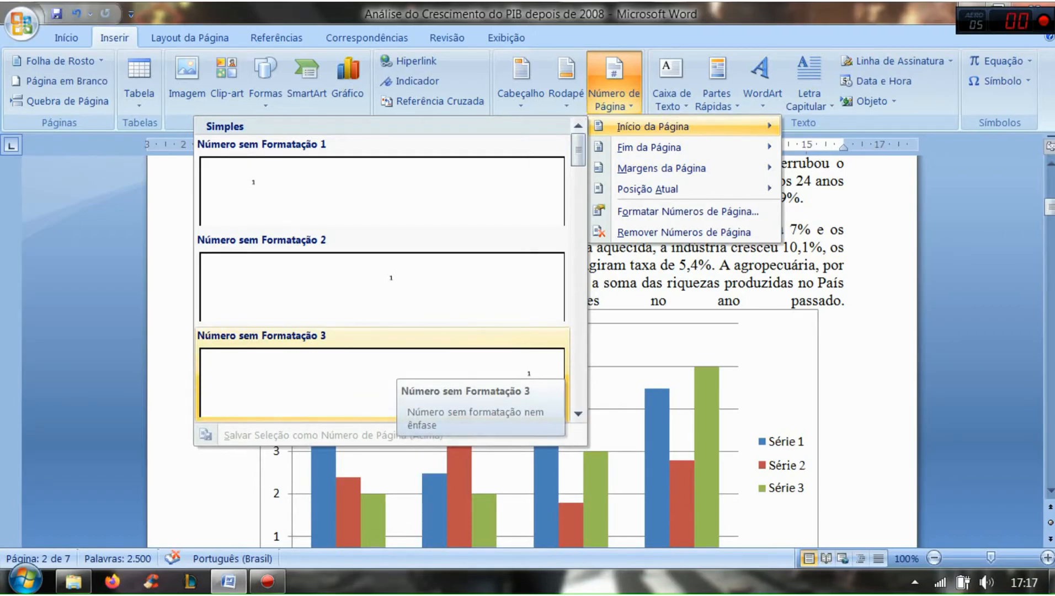
click(386, 370)
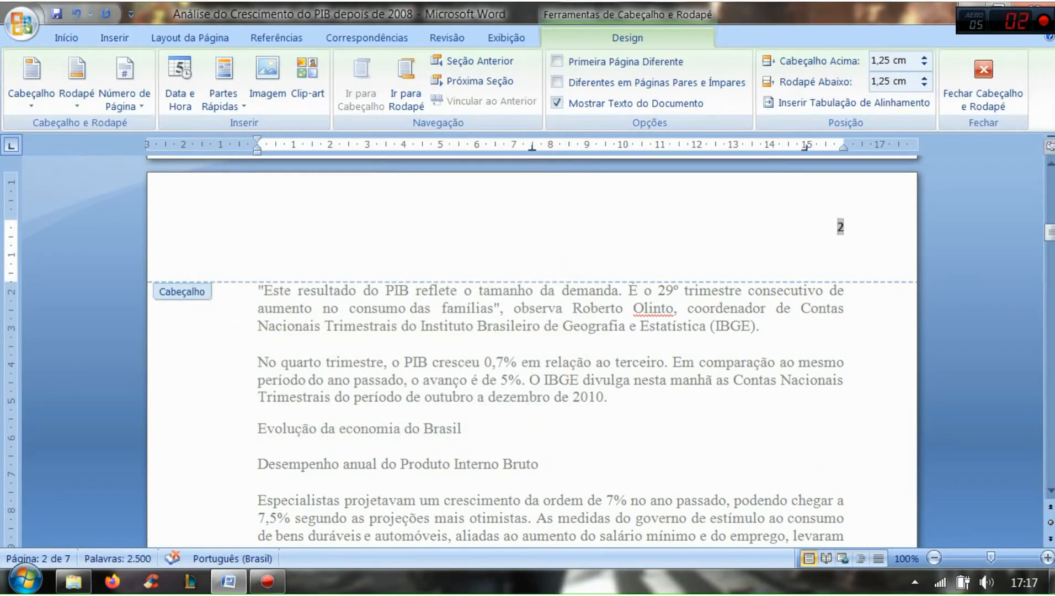
click(984, 83)
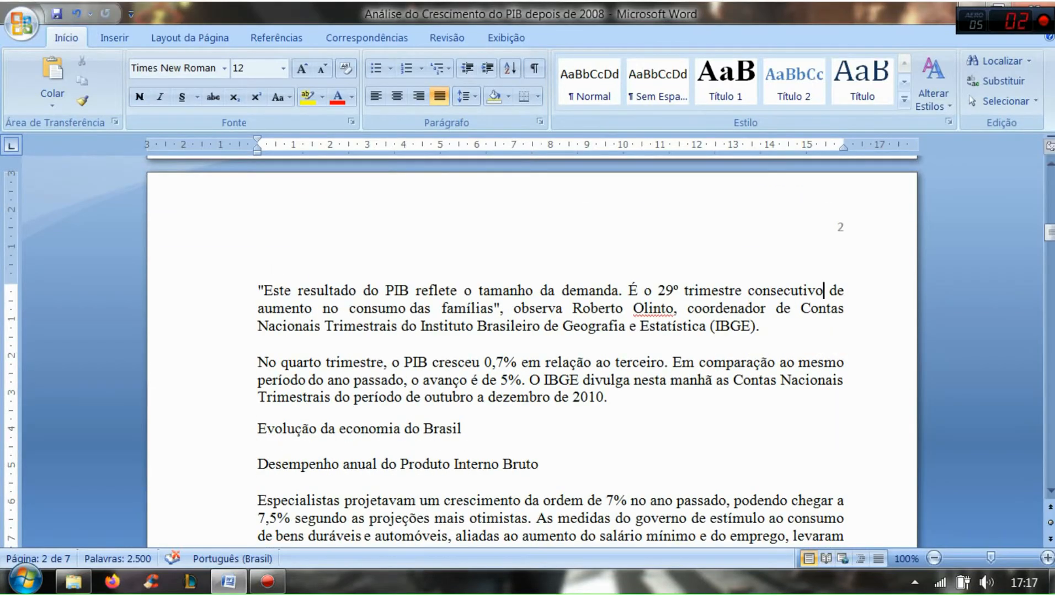
- Examine the page numbering and layout from the chart through the equation and variable list, and back up to the Resumo section
scroll(532, 353, up, 20)
scroll(532, 353, down, 3)
scroll(532, 353, down, 20)
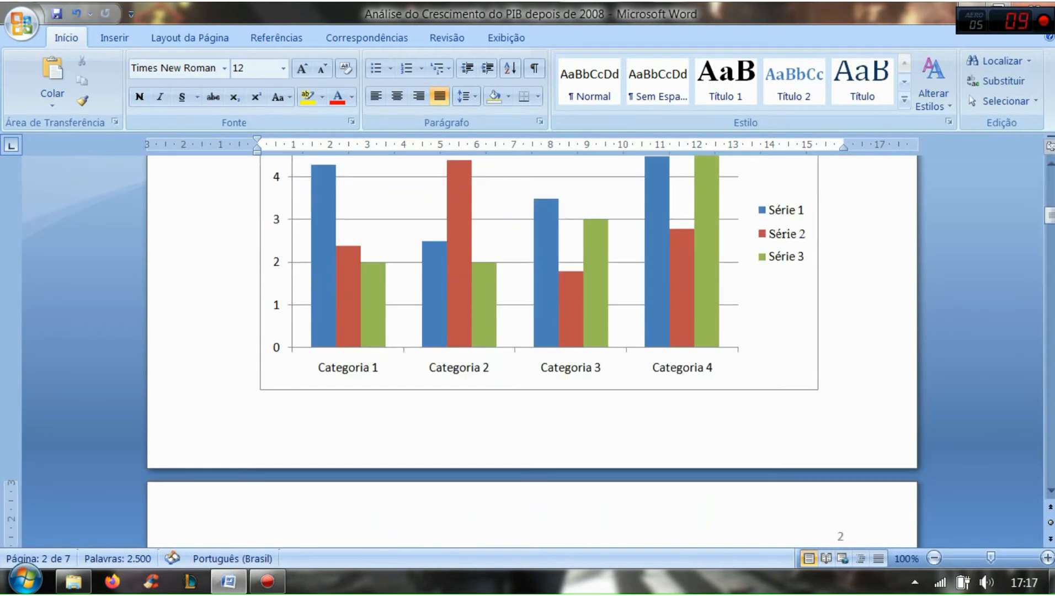
scroll(532, 354, down, 20)
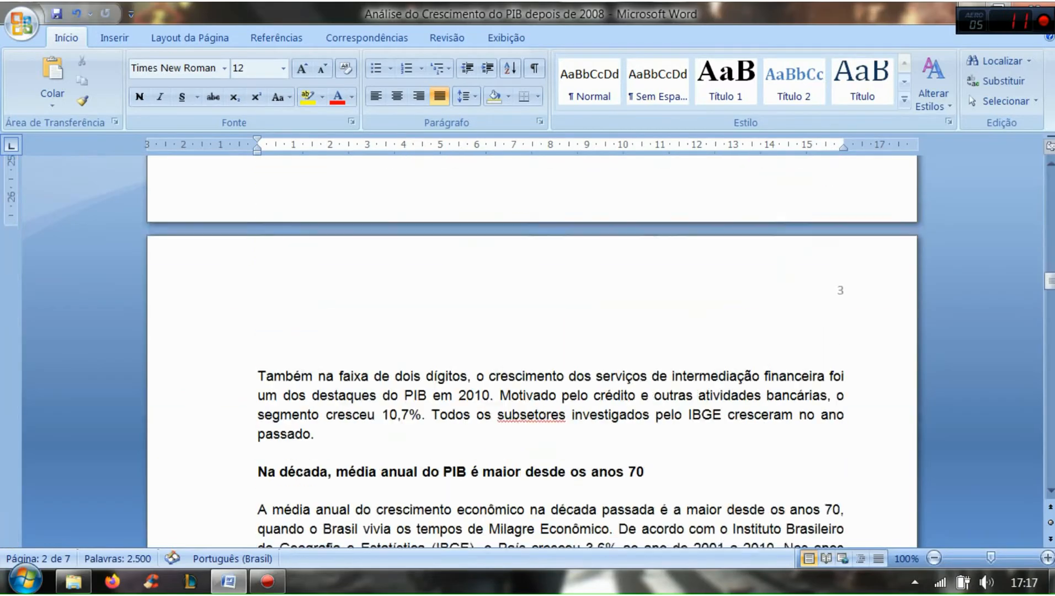
scroll(532, 353, down, 10)
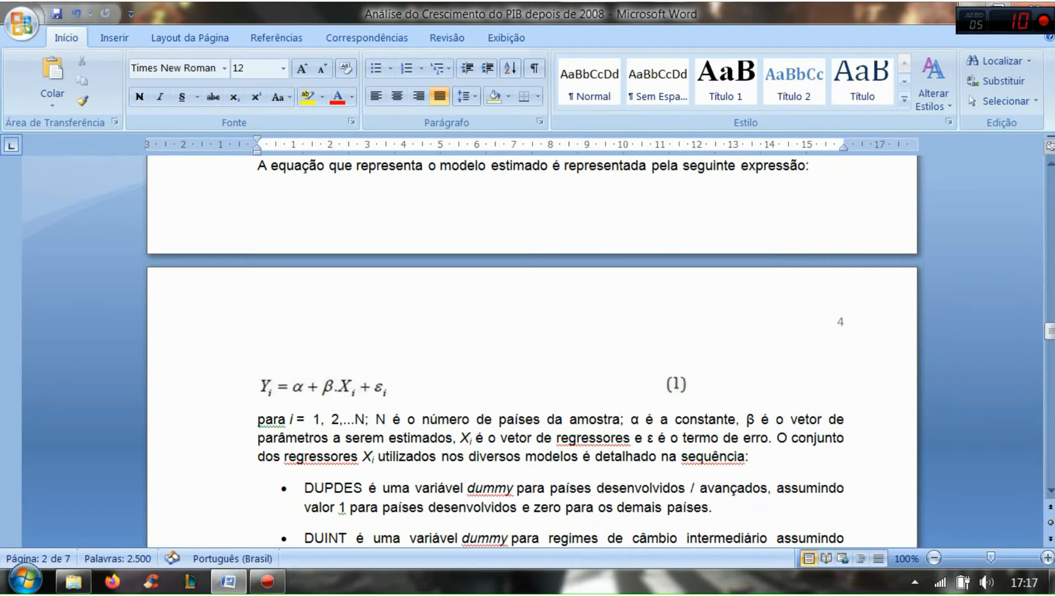
scroll(532, 353, down, 9)
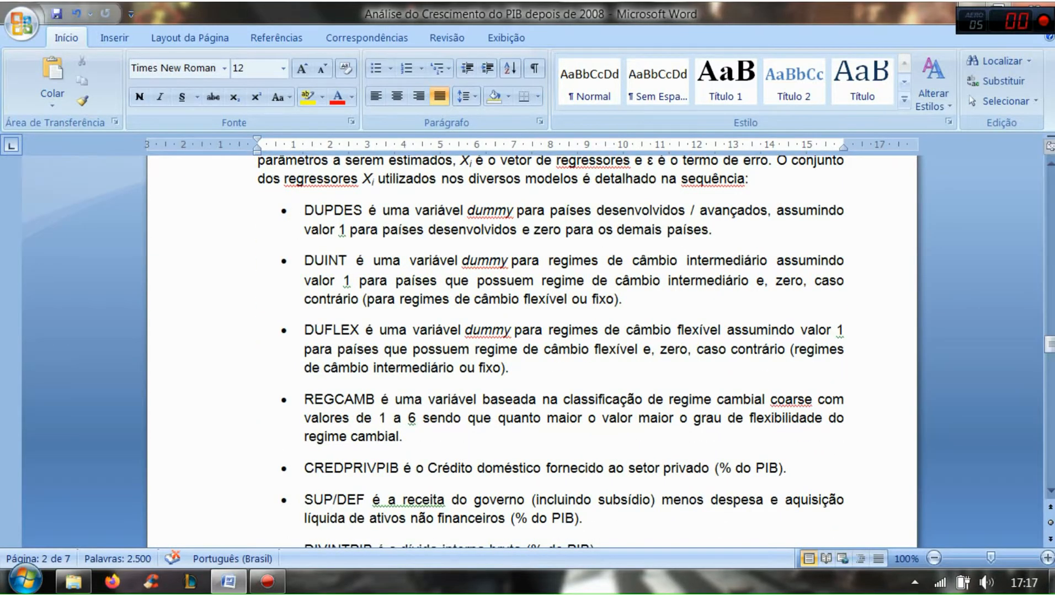
scroll(532, 354, up, 20)
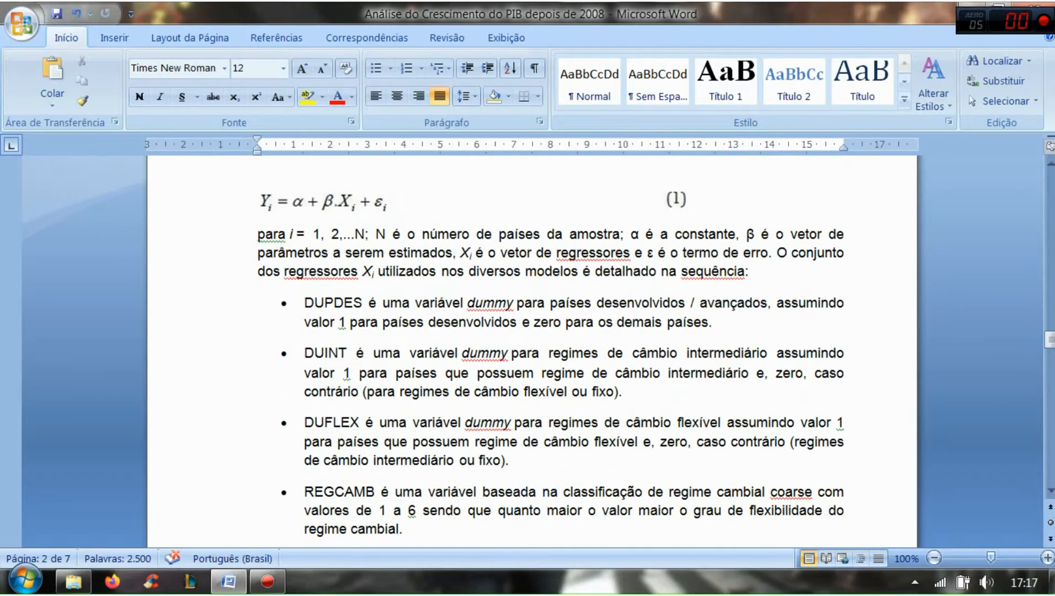
scroll(532, 353, up, 20)
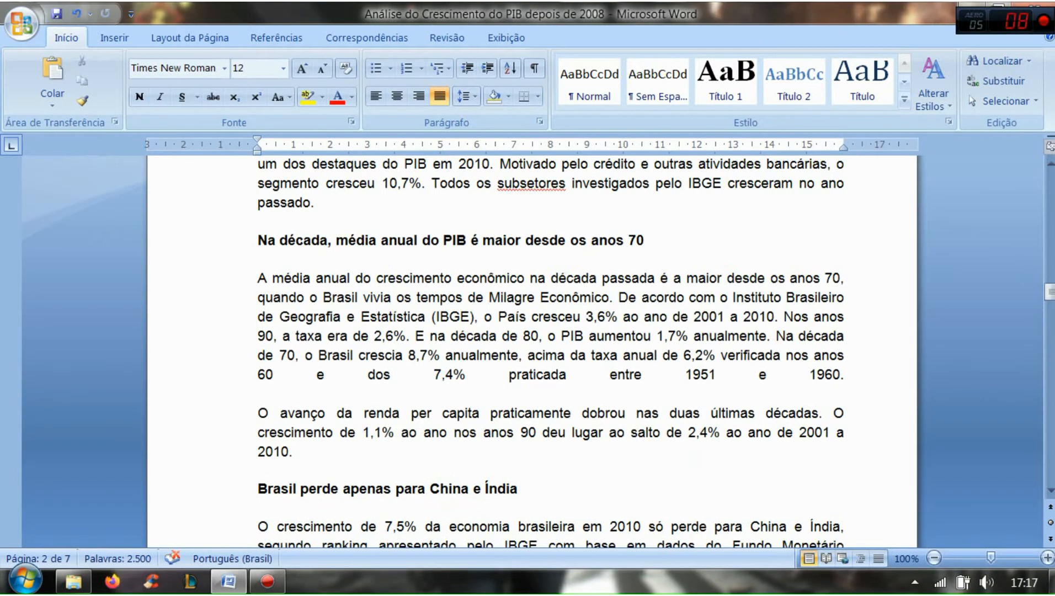
scroll(532, 353, up, 9)
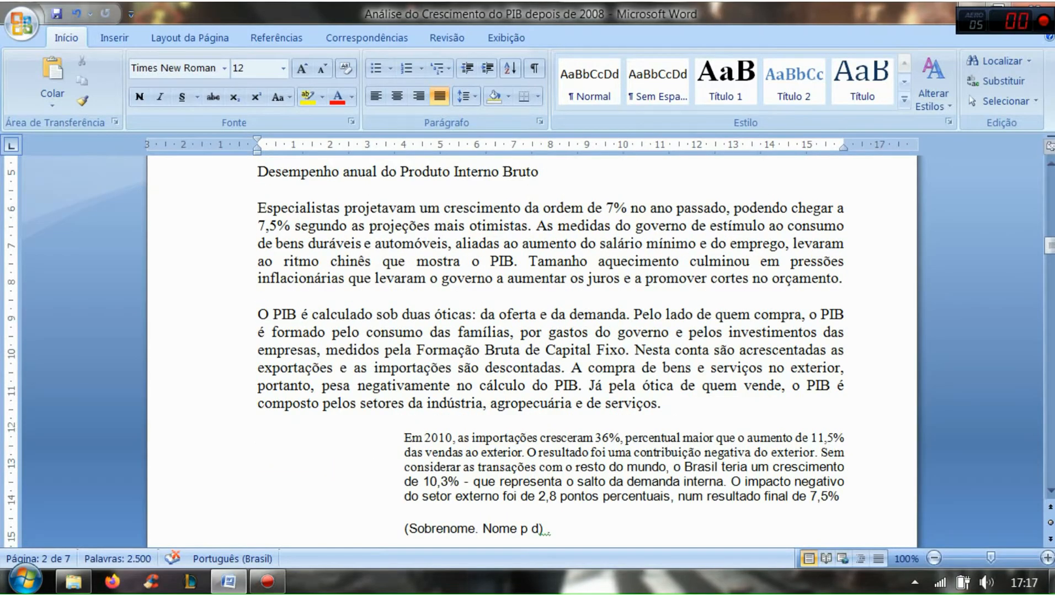
scroll(532, 353, up, 15)
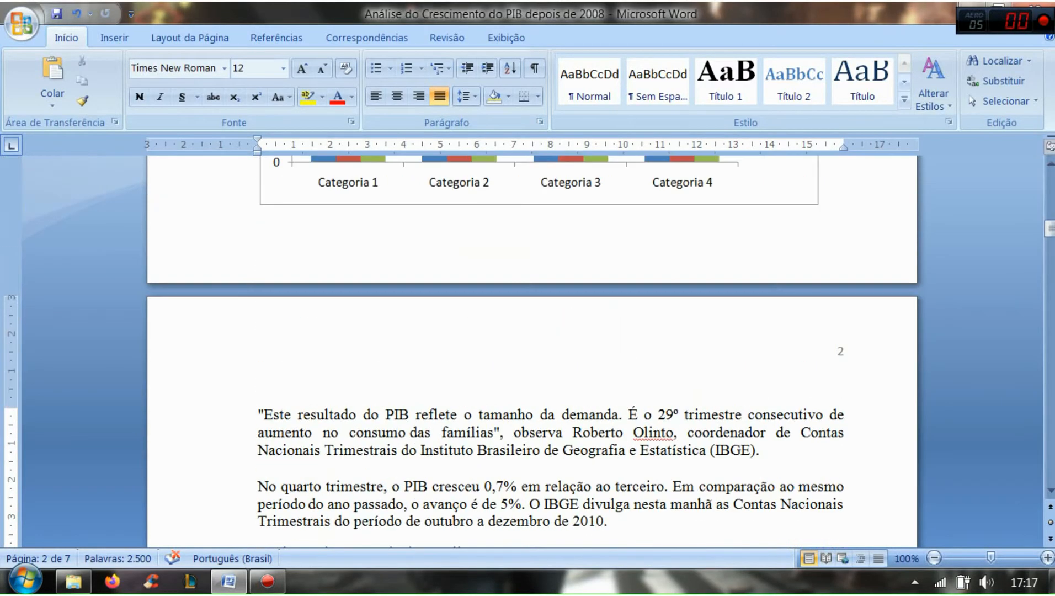
scroll(532, 353, up, 8)
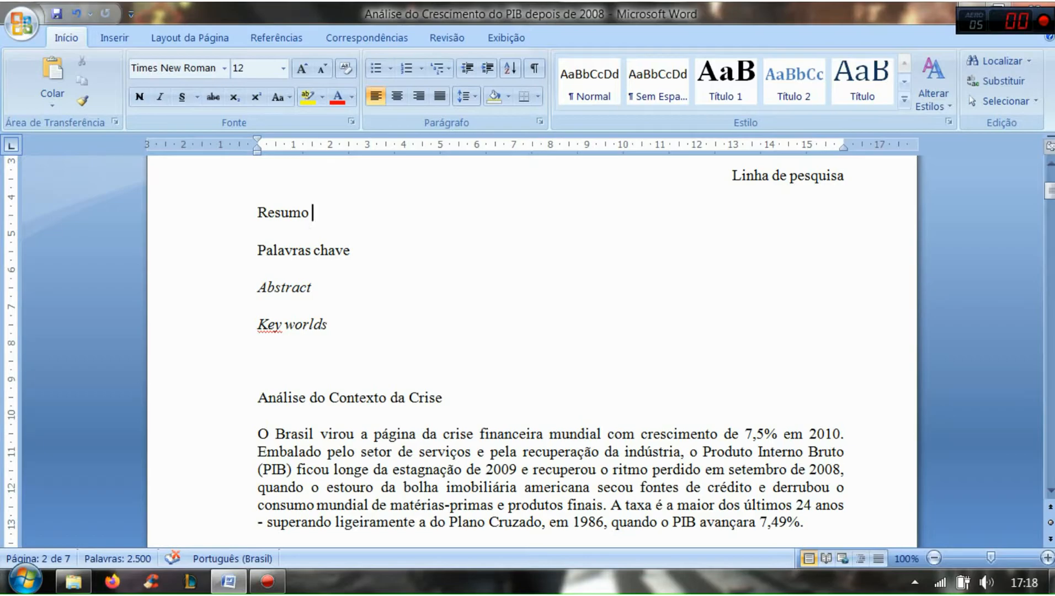
- Select the opening lines of the indented "Em 2010, as importações" quotation, up to "que representa"
scroll(550, 353, down, 3)
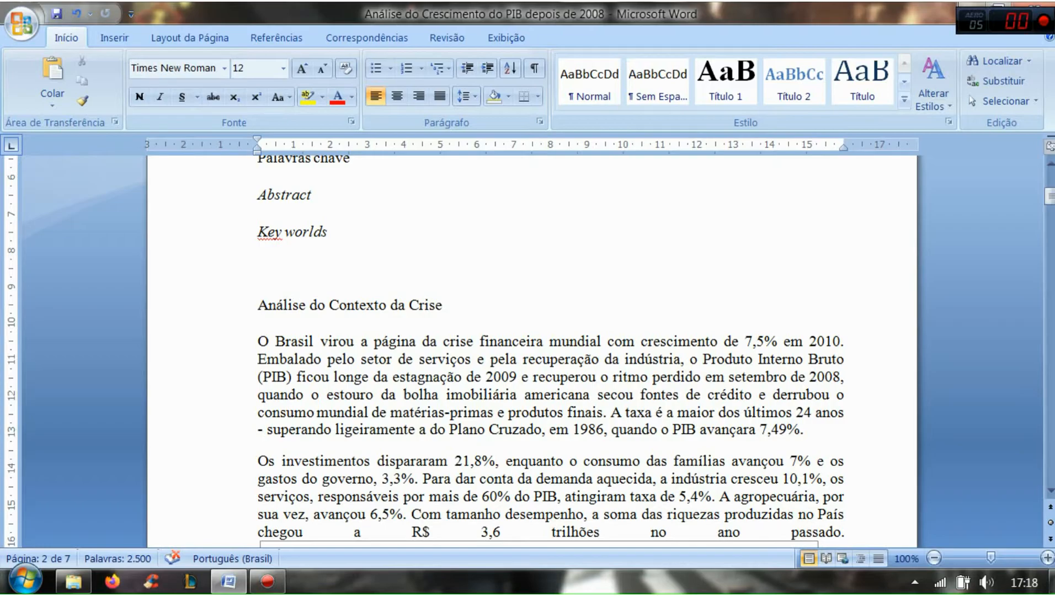
scroll(550, 353, up, 1)
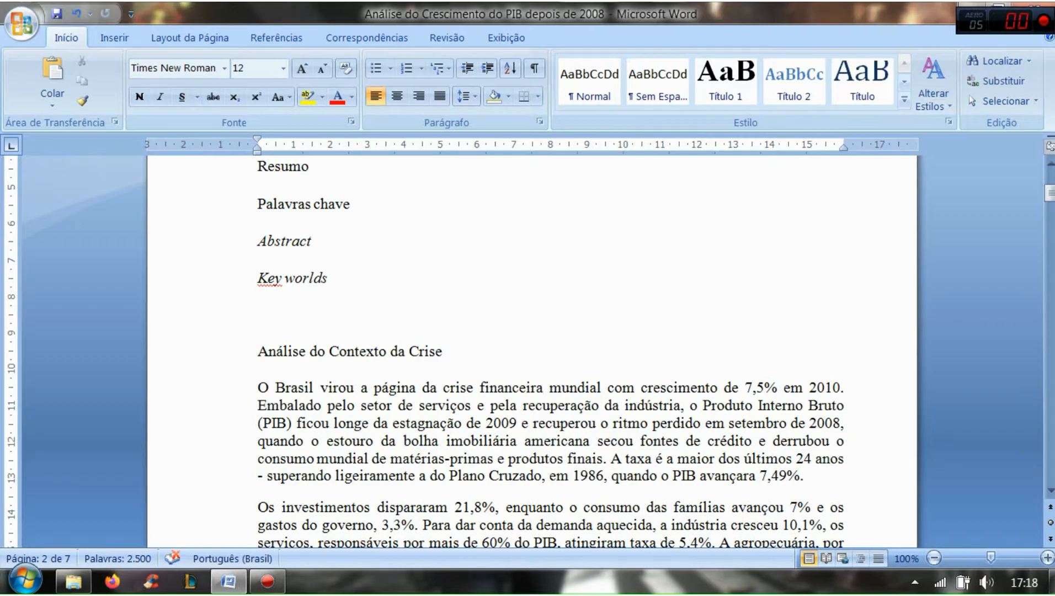
scroll(550, 351, down, 20)
scroll(551, 351, down, 6)
drag(404, 392, 566, 436)
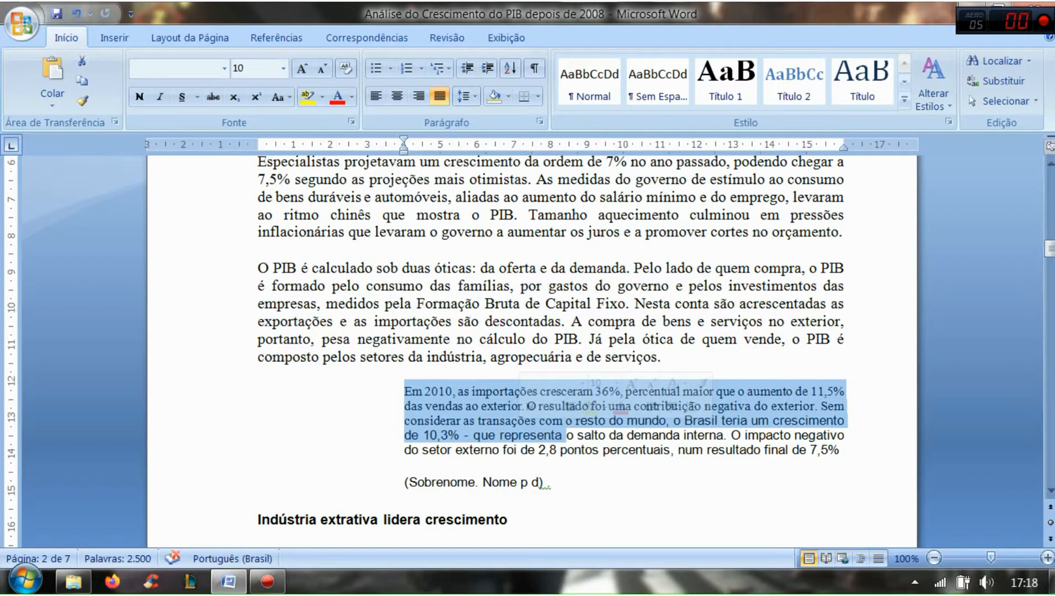
- Add an empty line below "Resumo" and the italic line "(10 – 15 linhas)" between "Abstract" and "Key worlds"
scroll(532, 353, up, 20)
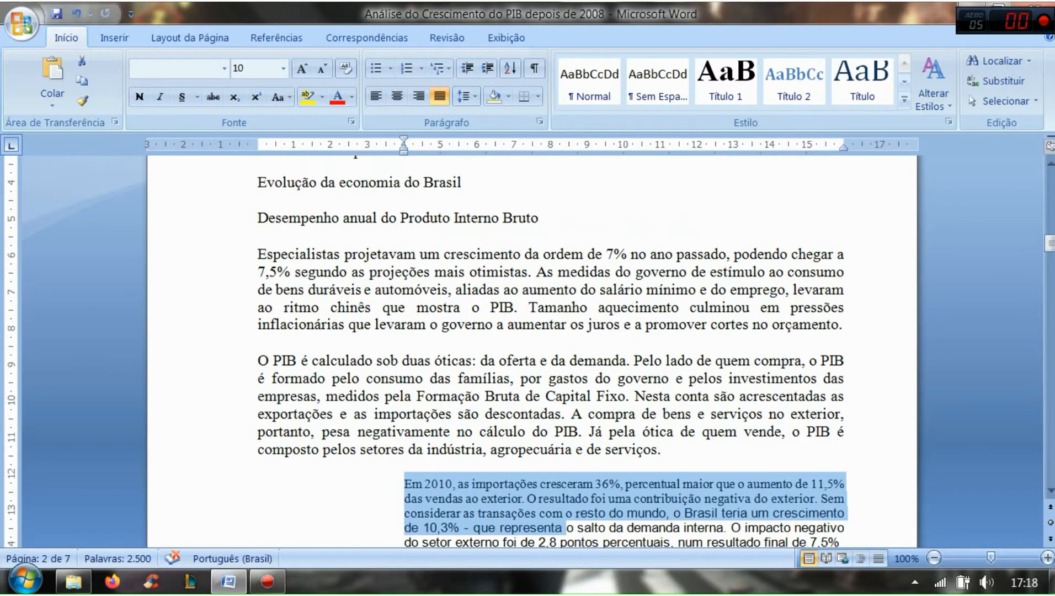
scroll(532, 353, down, 1)
click(313, 397)
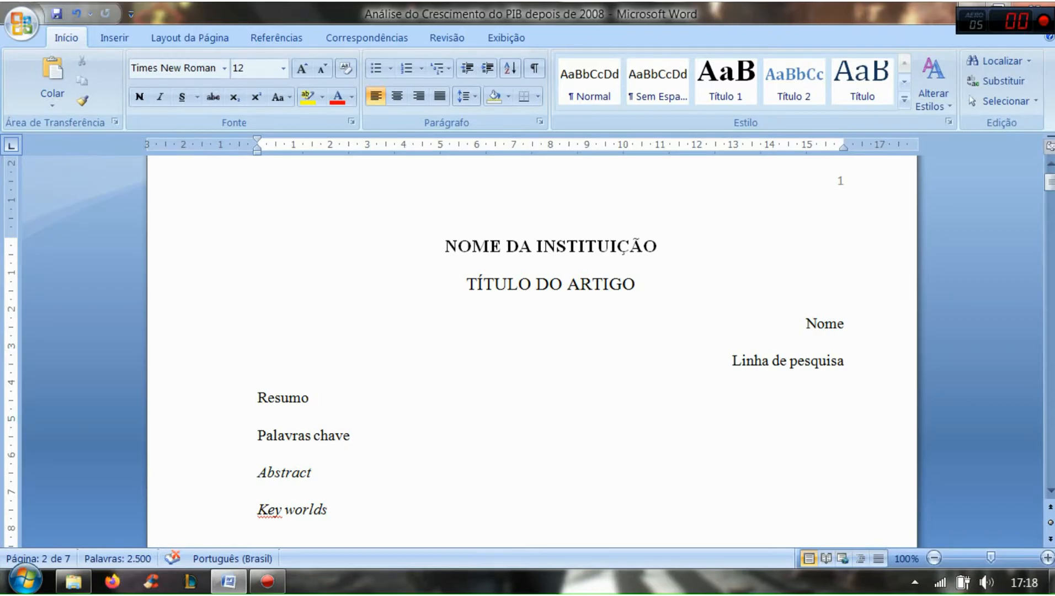
key(Return)
key(Down)
key(Down)
key(Down)
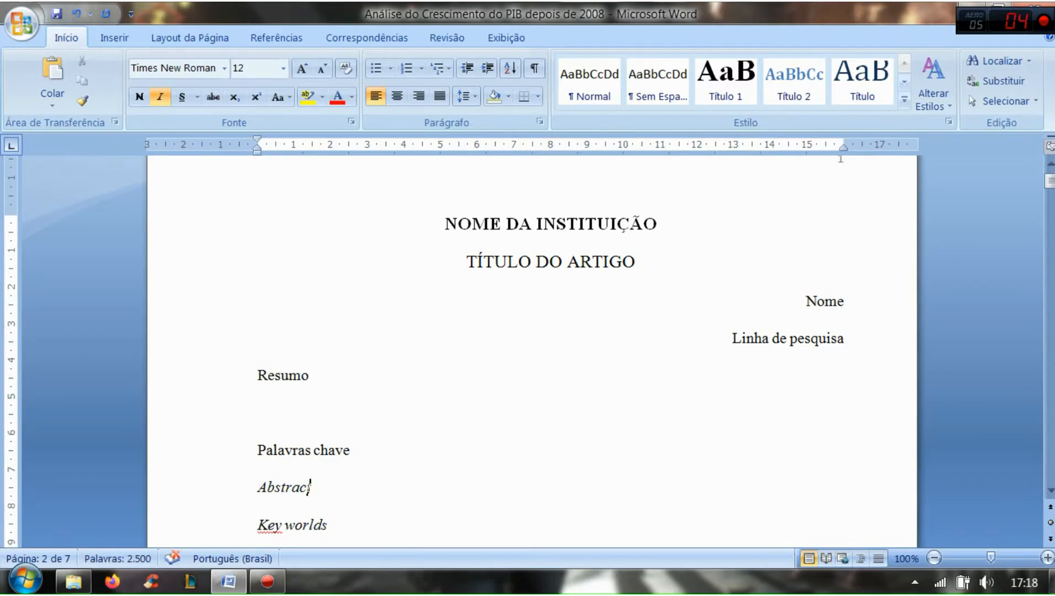
key(shift+End)
key(Delete)
text(()
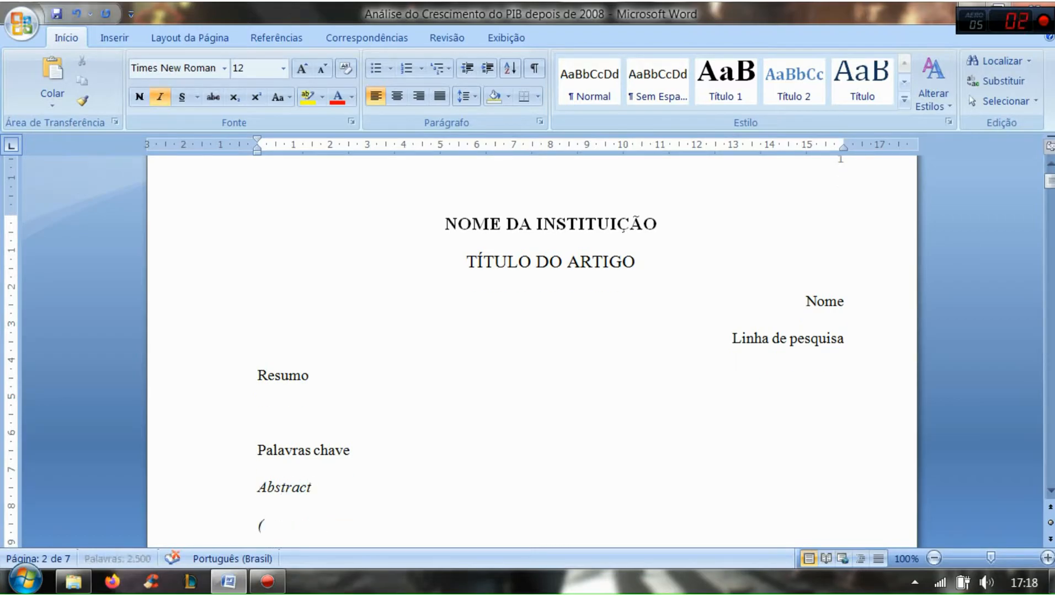
text(10 - 15 linhas))
- Enter "(10 – 15 linhas)" on the empty line below "Resumo", correcting the mistyped first digit
key(Up)
key(Up)
click(258, 413)
text((!)
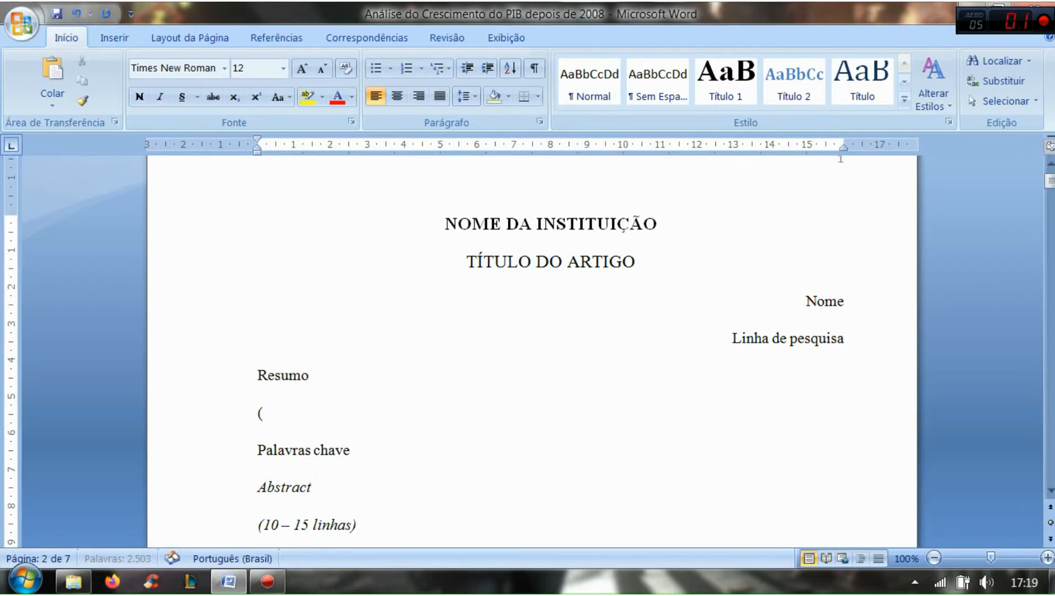
text(0 - 15 linhas)
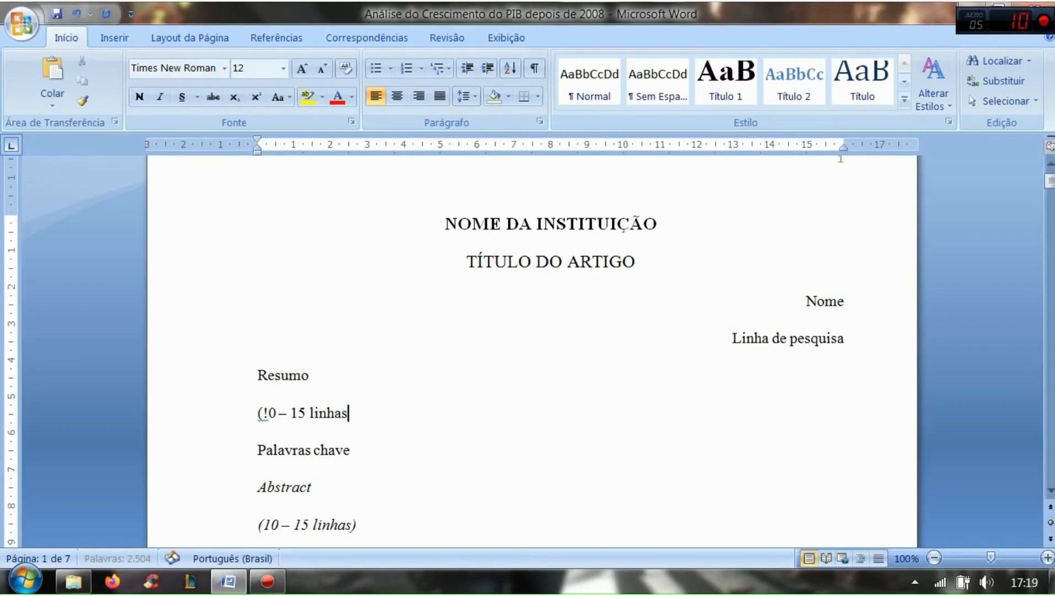
text())
key(Left)
key(Left)
key(Left)
key(Left)
key(Left)
key(Left)
key(Left)
key(Left)
key(Left)
key(Left)
key(Left)
key(Left)
key(Left)
key(Left)
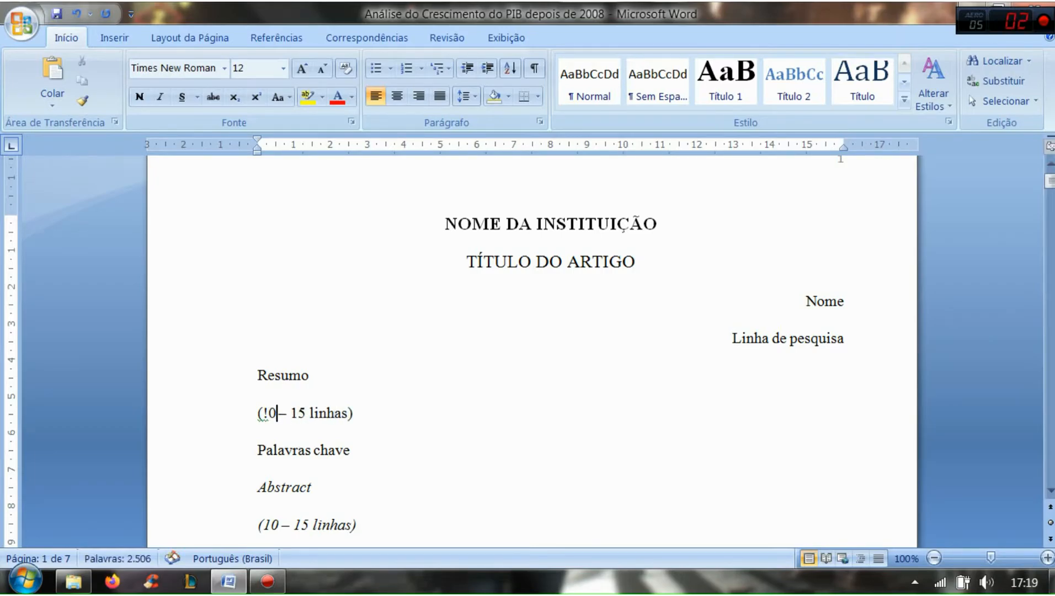
key(BackSpace)
text(1)
- Examine the article body from "Análise do Contexto da Crise" through the indented quotation to the section "Brasil perde apenas para China e Índia"
click(269, 488)
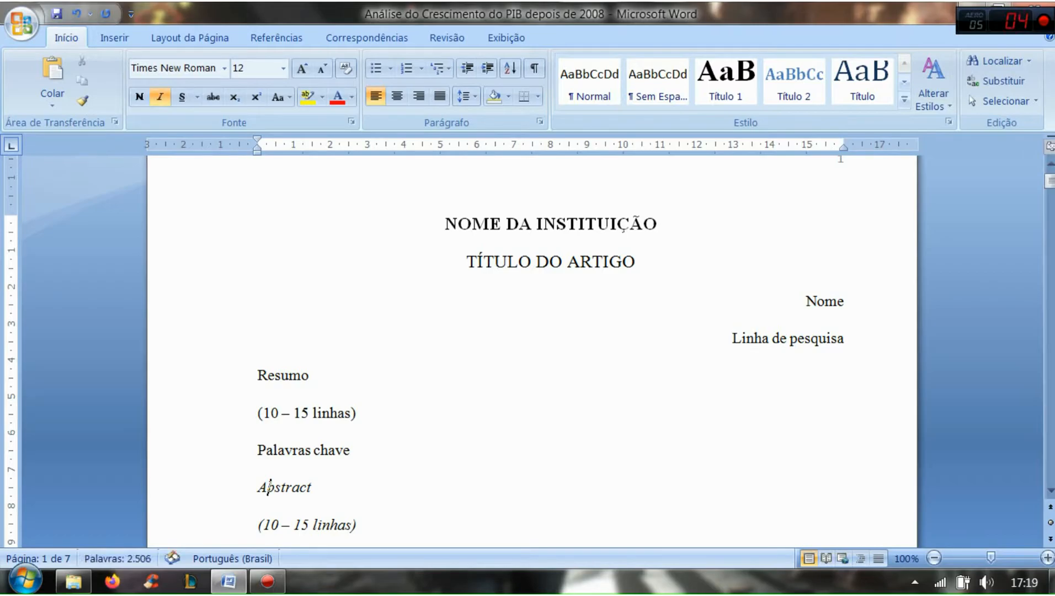
scroll(269, 487, down, 3)
scroll(530, 353, down, 7)
drag(257, 347, 583, 467)
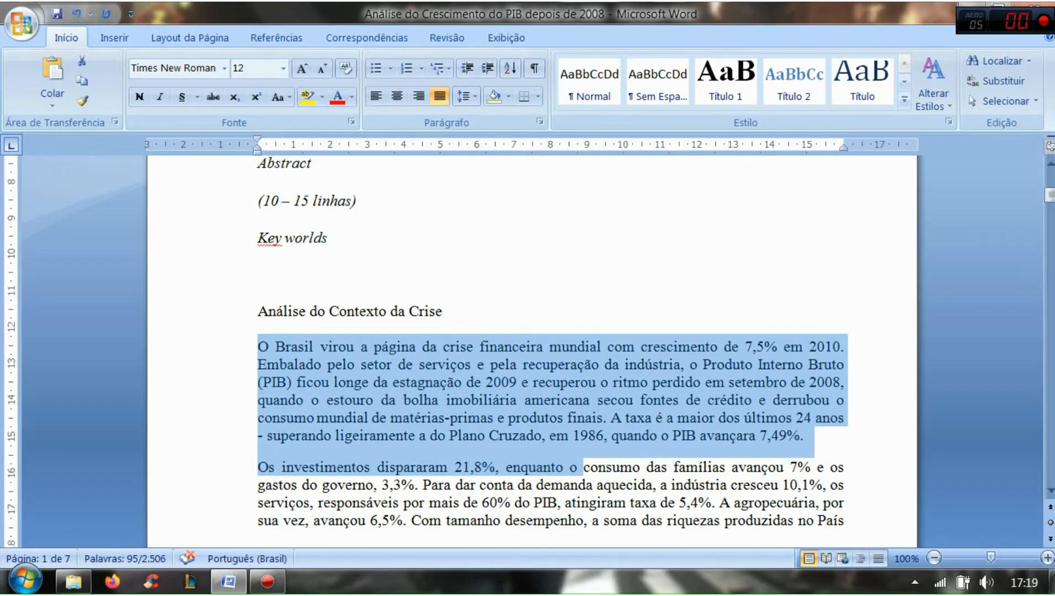
scroll(530, 353, down, 15)
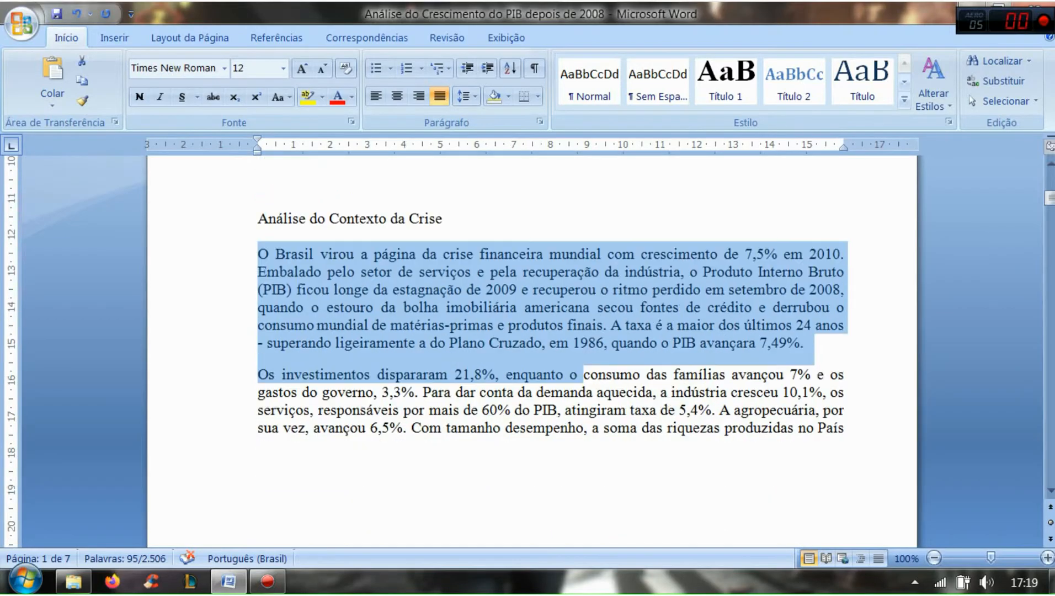
scroll(529, 354, down, 15)
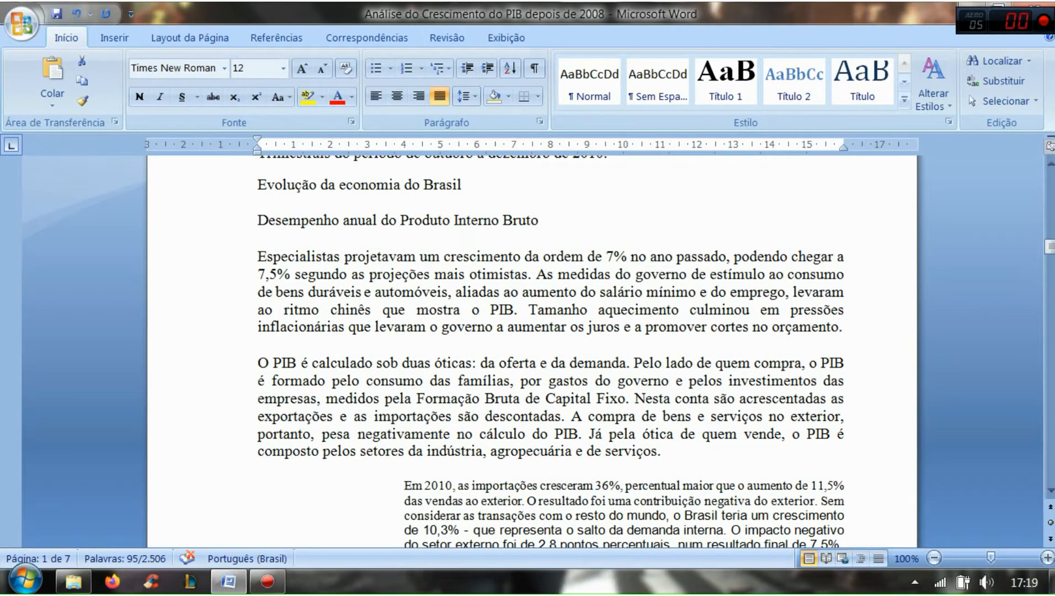
scroll(552, 353, up, 2)
scroll(530, 353, down, 20)
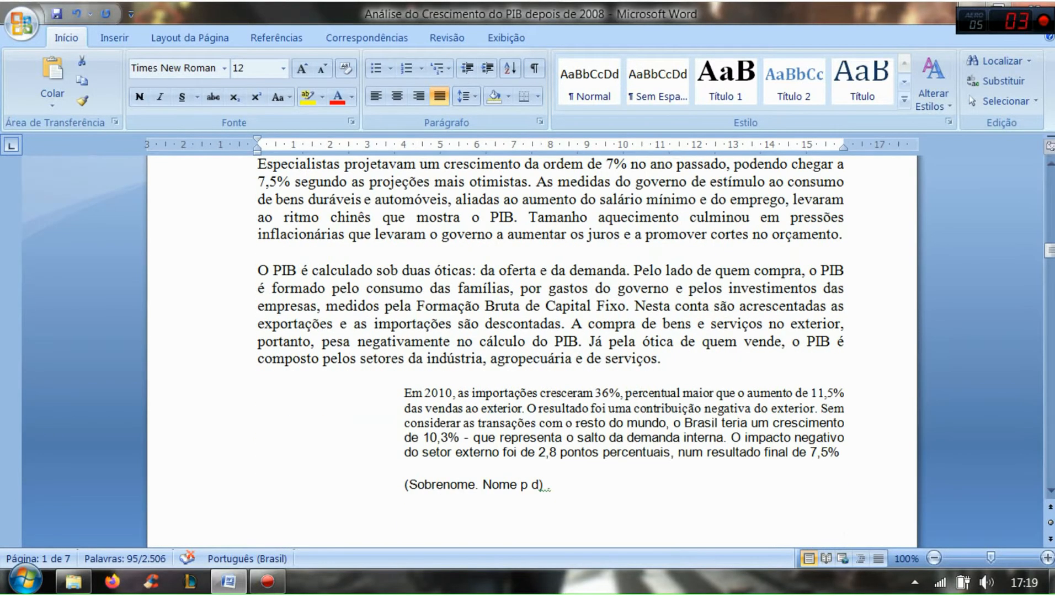
scroll(529, 353, down, 10)
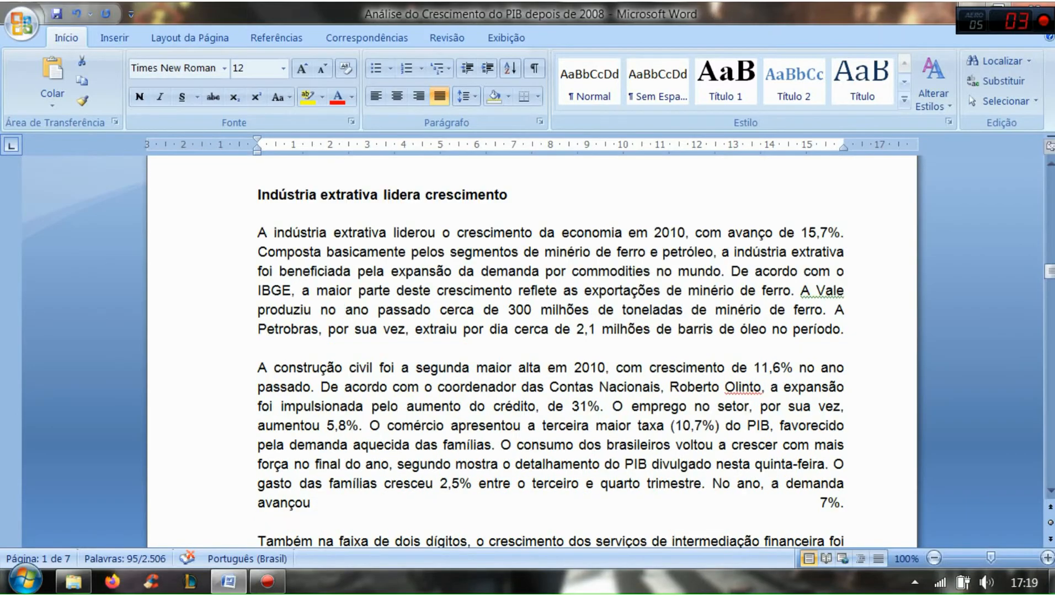
scroll(530, 353, down, 4)
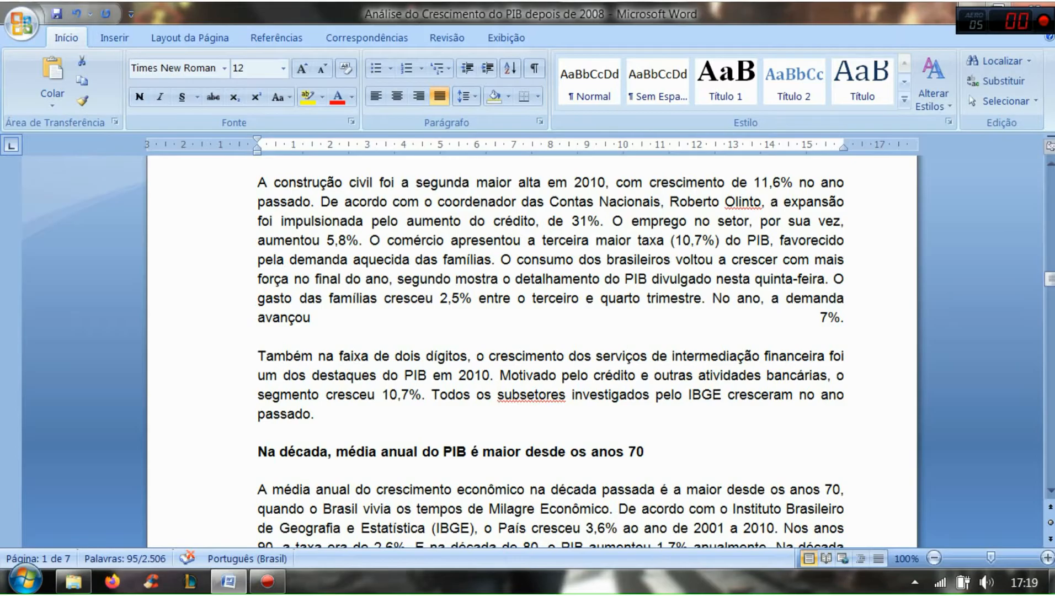
scroll(551, 354, up, 1)
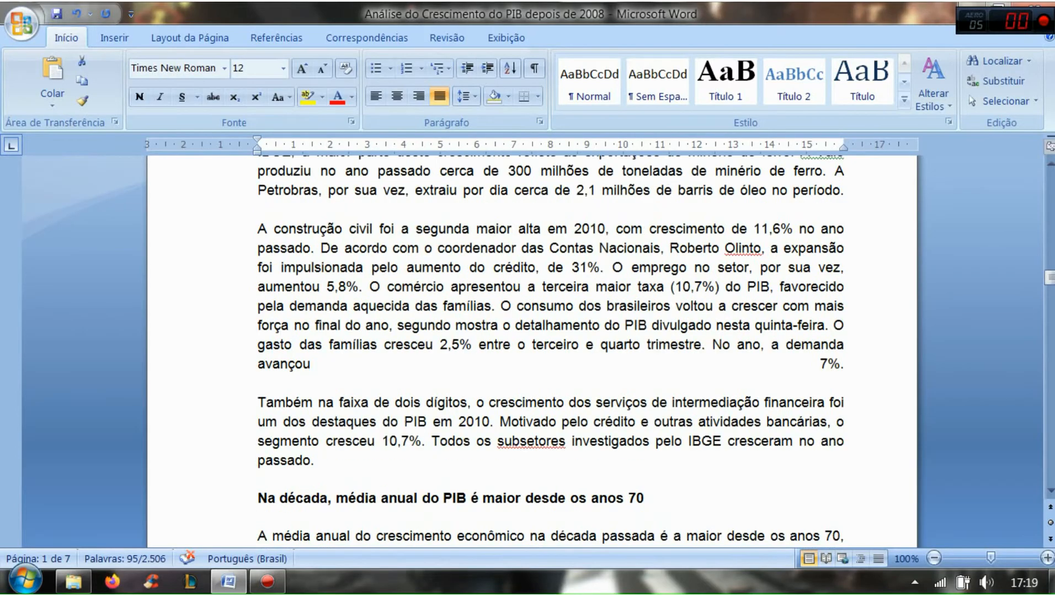
scroll(551, 353, down, 5)
scroll(551, 353, down, 2)
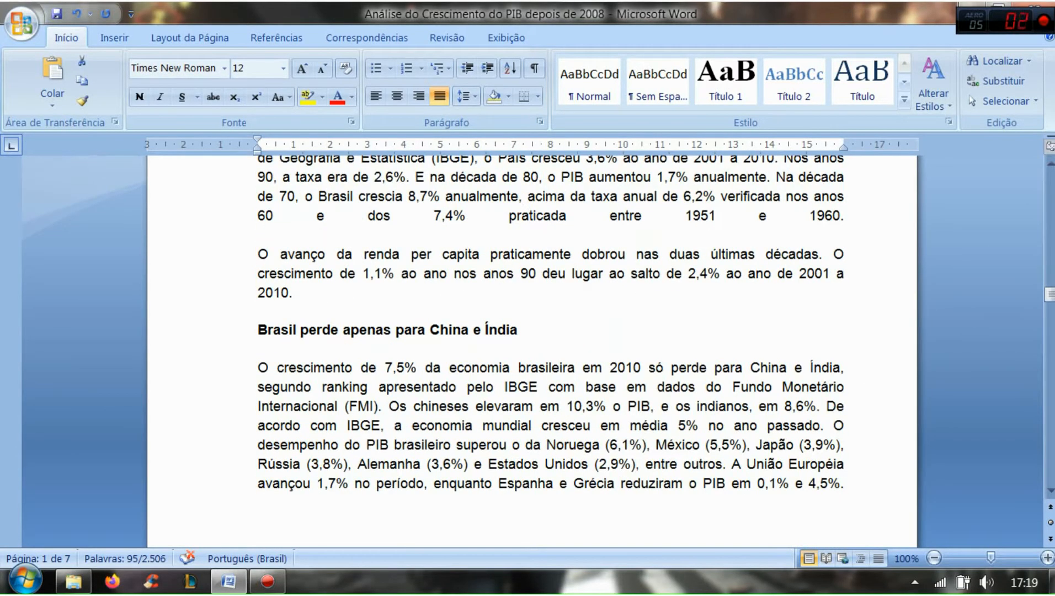
- Examine the heading "Brasil perde apenas para China e Índia", the "Análise Empírica" section, and the "Especialistas projetavam" paragraph on the earlier page
drag(518, 330, 257, 330)
scroll(260, 330, down, 3)
scroll(551, 353, down, 7)
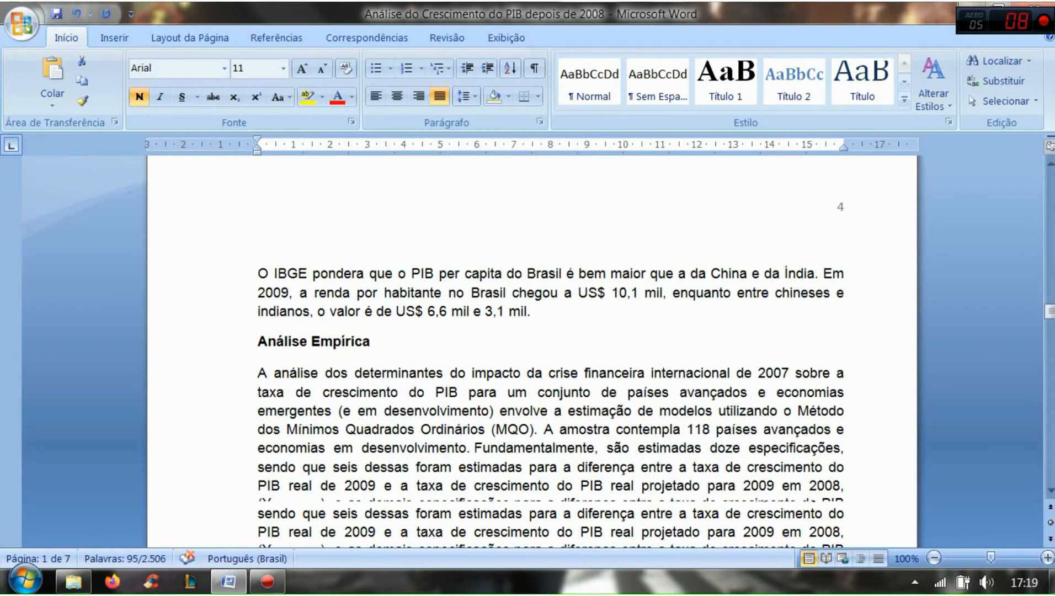
scroll(550, 353, down, 4)
scroll(551, 353, up, 15)
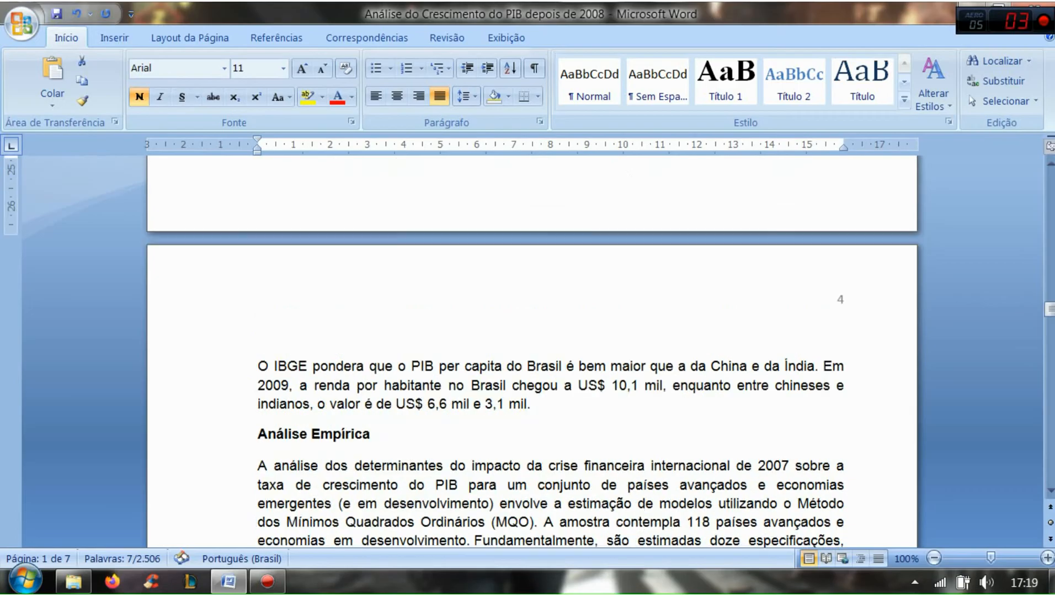
scroll(550, 353, up, 11)
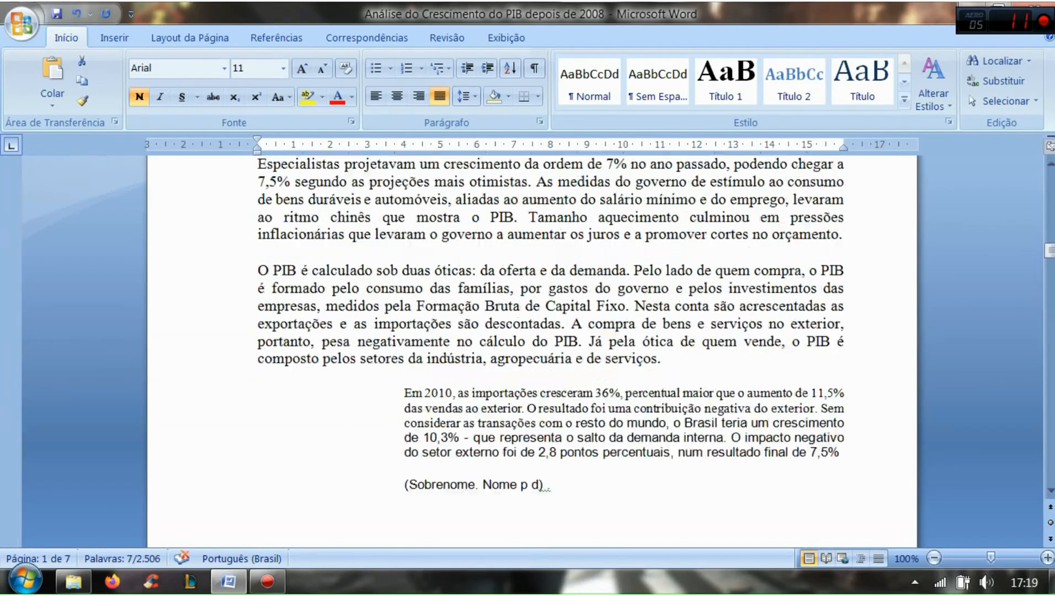
scroll(550, 353, down, 3)
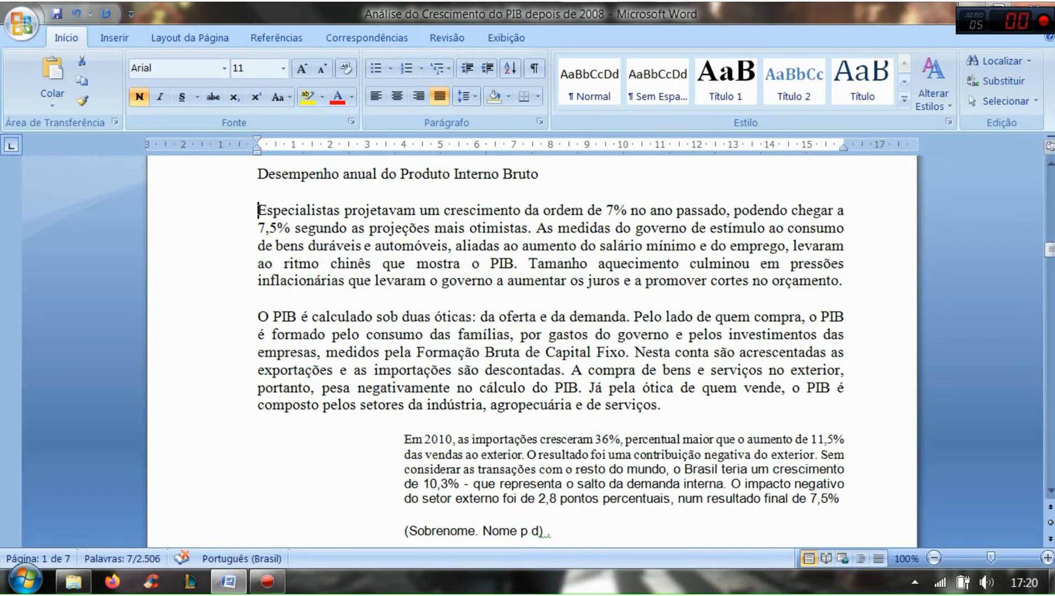
drag(257, 210, 644, 281)
click(644, 282)
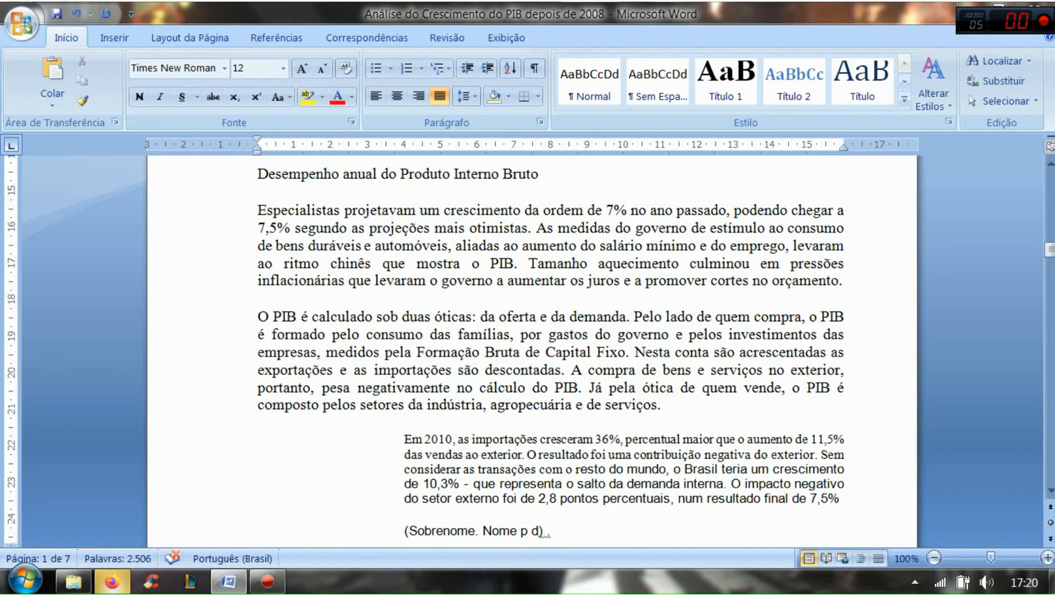
- Switch to Firefox and search the web for "referencias abnt"
click(112, 581)
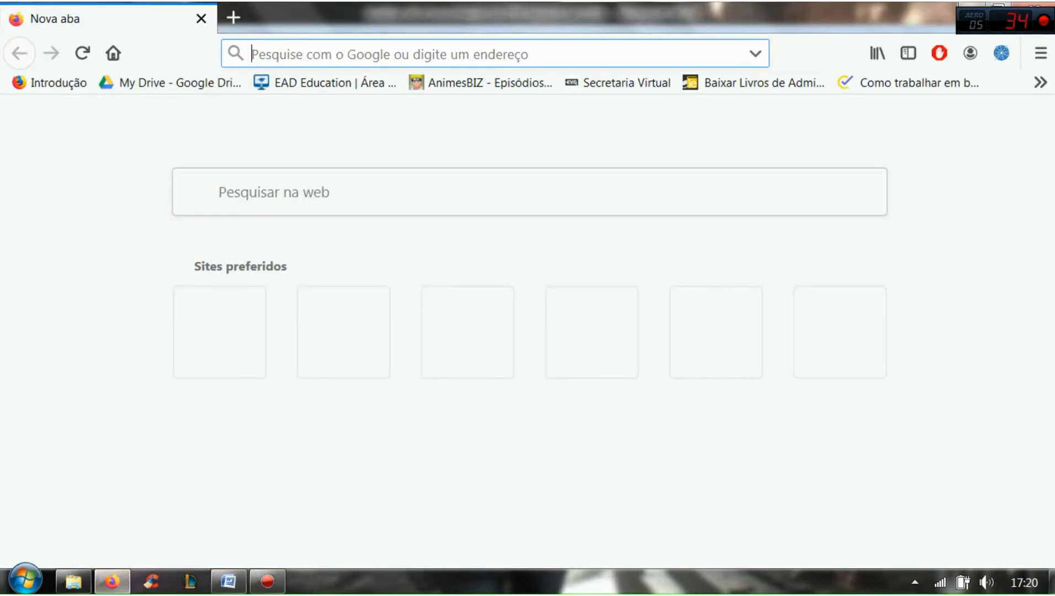
text(re)
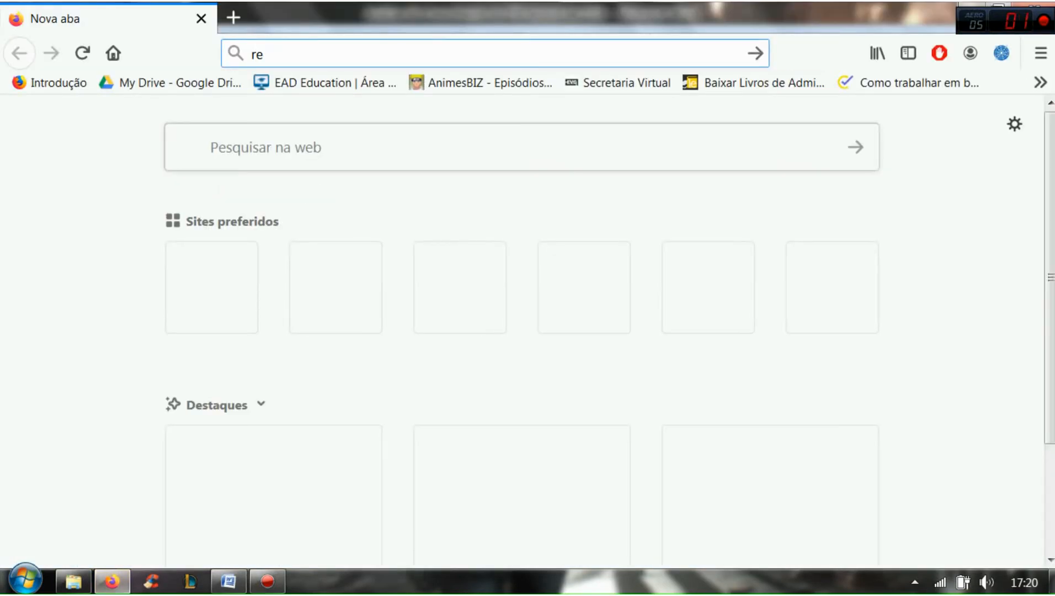
text(f)
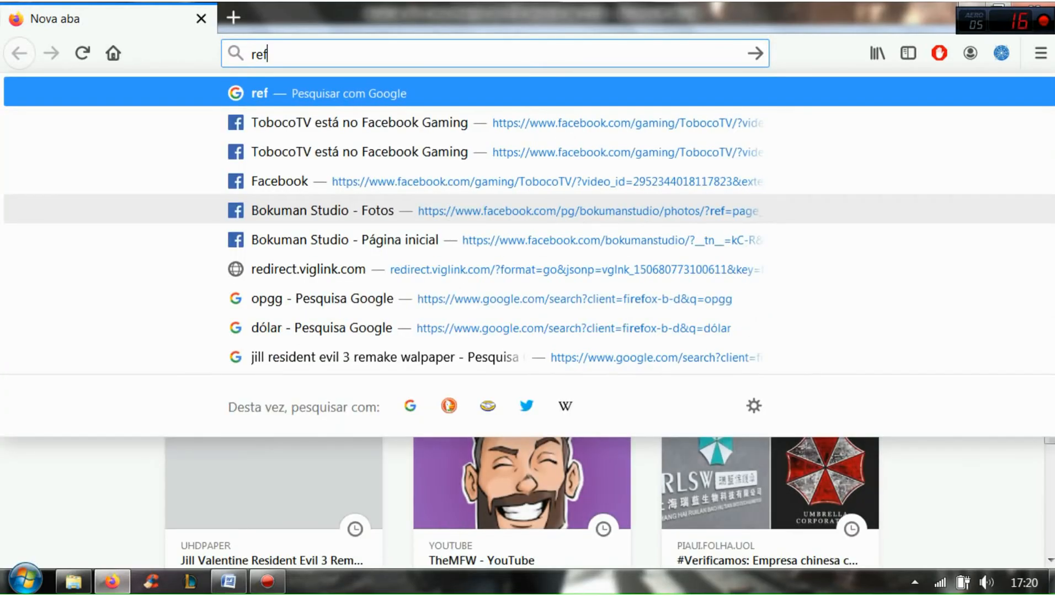
key(Escape)
key(Escape)
text(fred)
key(BackSpace)
key(BackSpace)
key(BackSpace)
key(BackSpace)
text(referencias a)
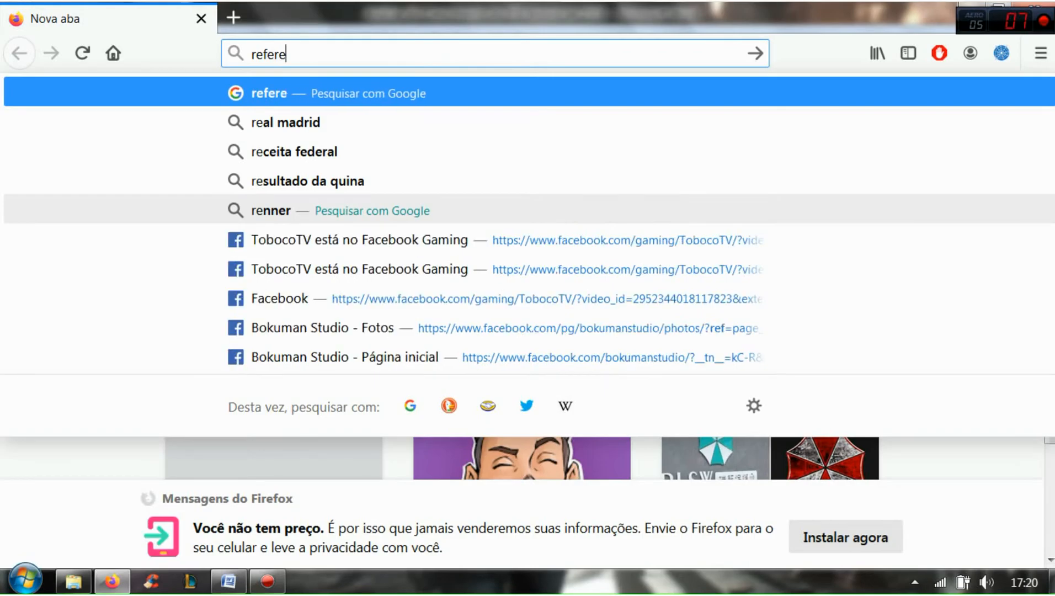
key(Down)
key(Return)
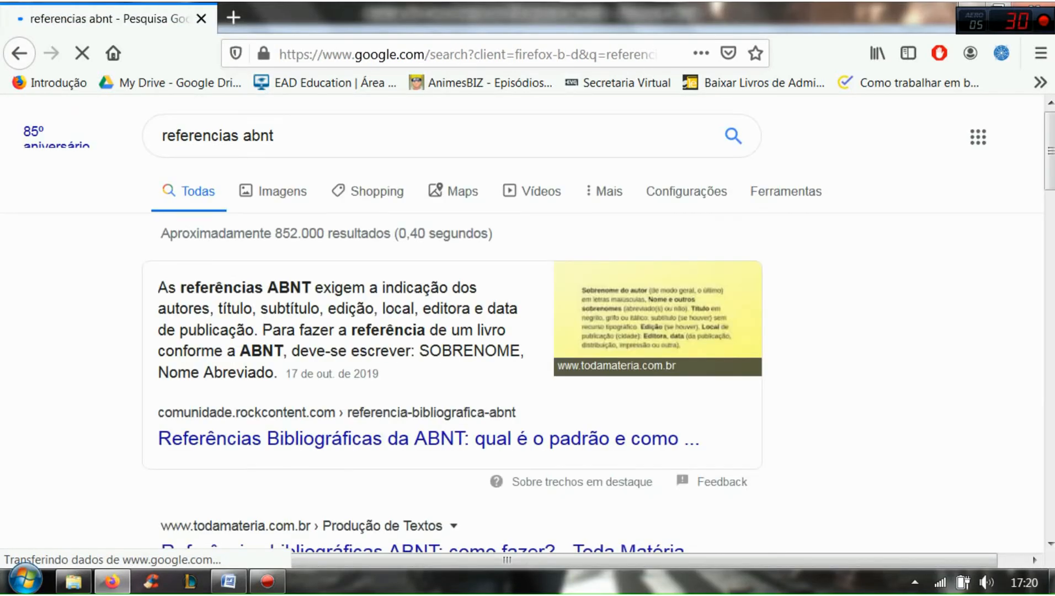
- Look through the search results and examine the material types offered by the ABNT formatter on referenciabibliografica.net
scroll(528, 325, down, 10)
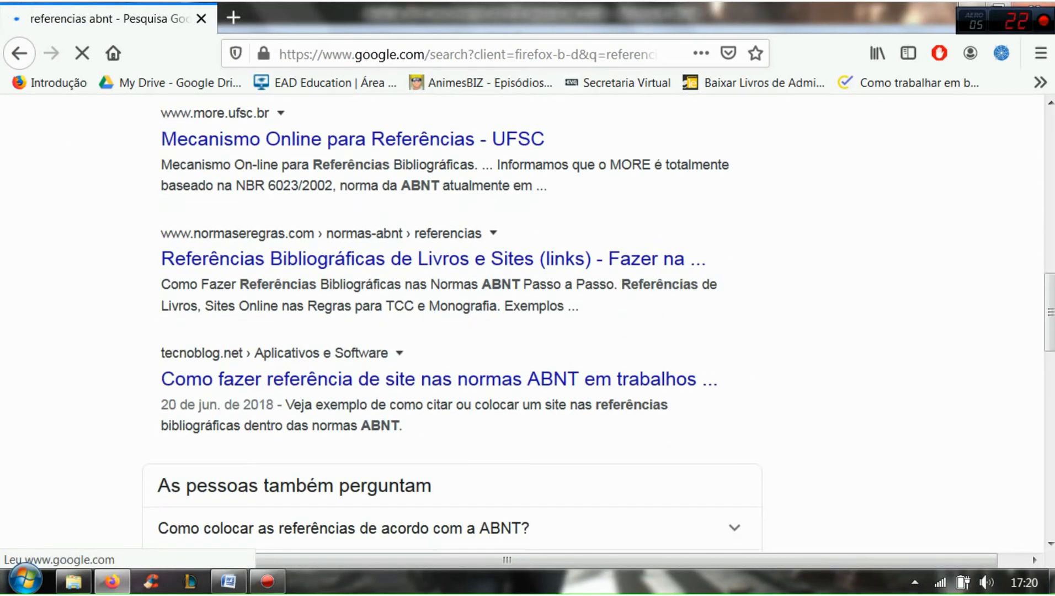
scroll(303, 281, up, 5)
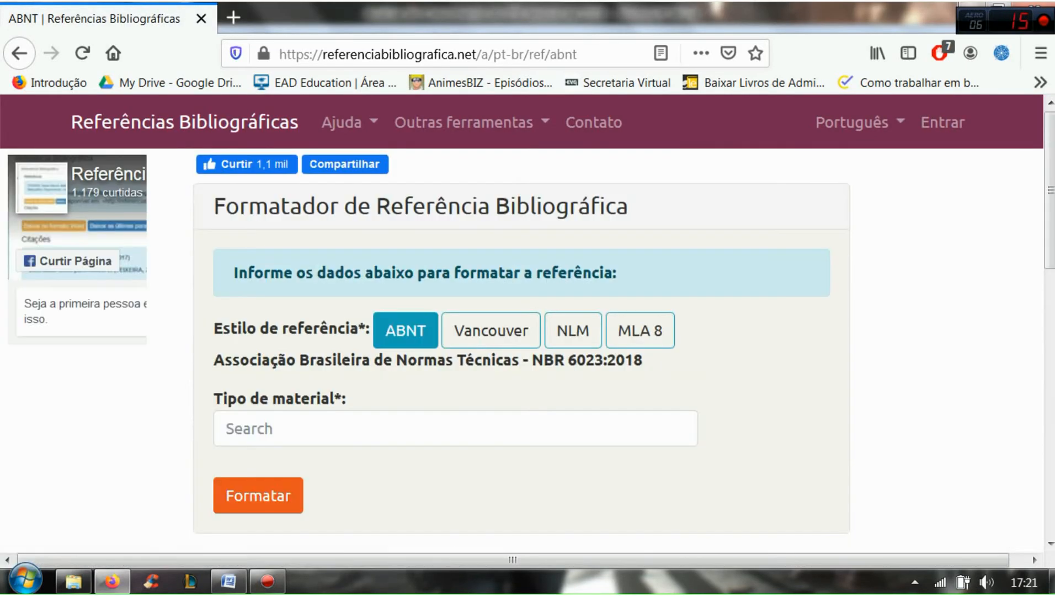
click(248, 429)
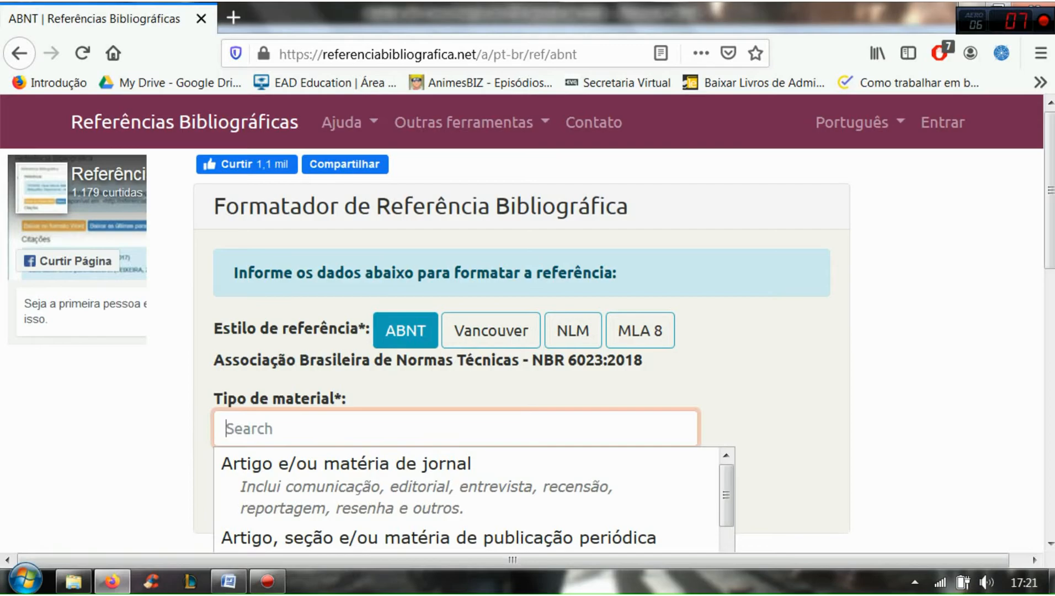
scroll(496, 331, down, 3)
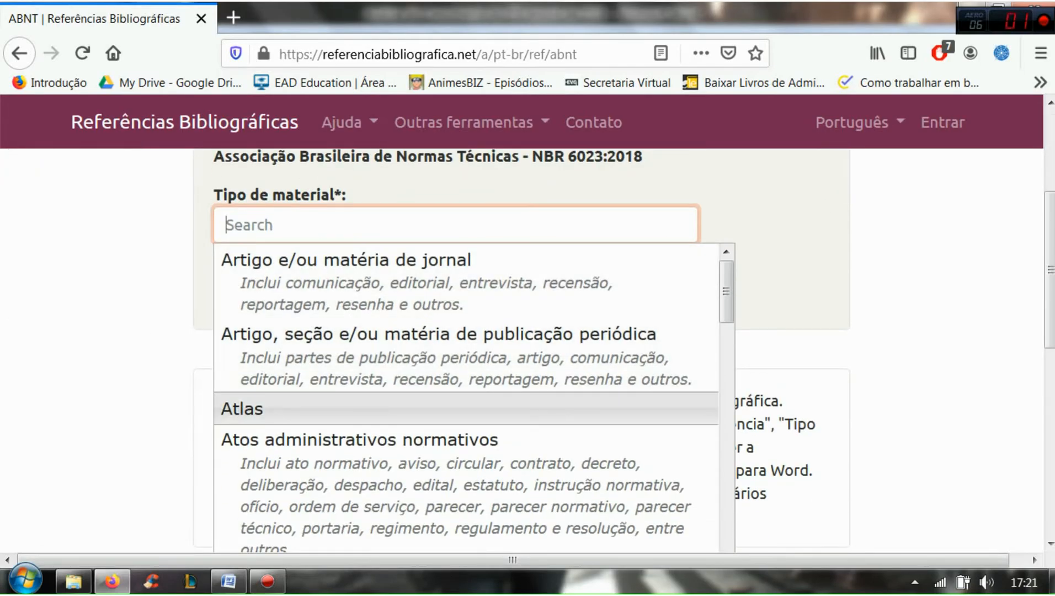
scroll(469, 409, down, 5)
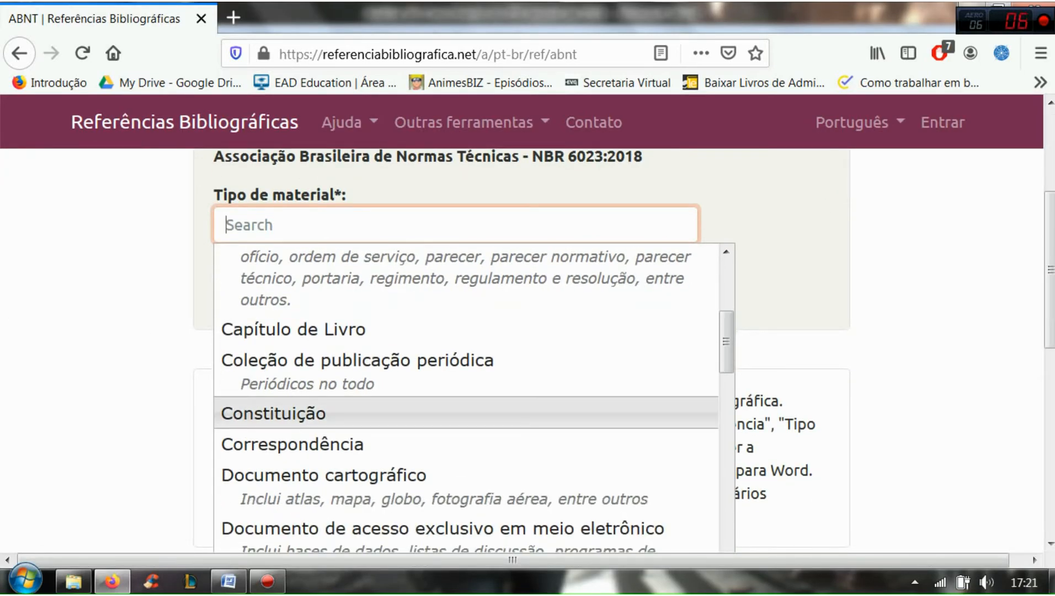
- Switch back to Word, review the text around the indented quotation and "Evolução da economia do Brasil", and show the desktop
click(228, 581)
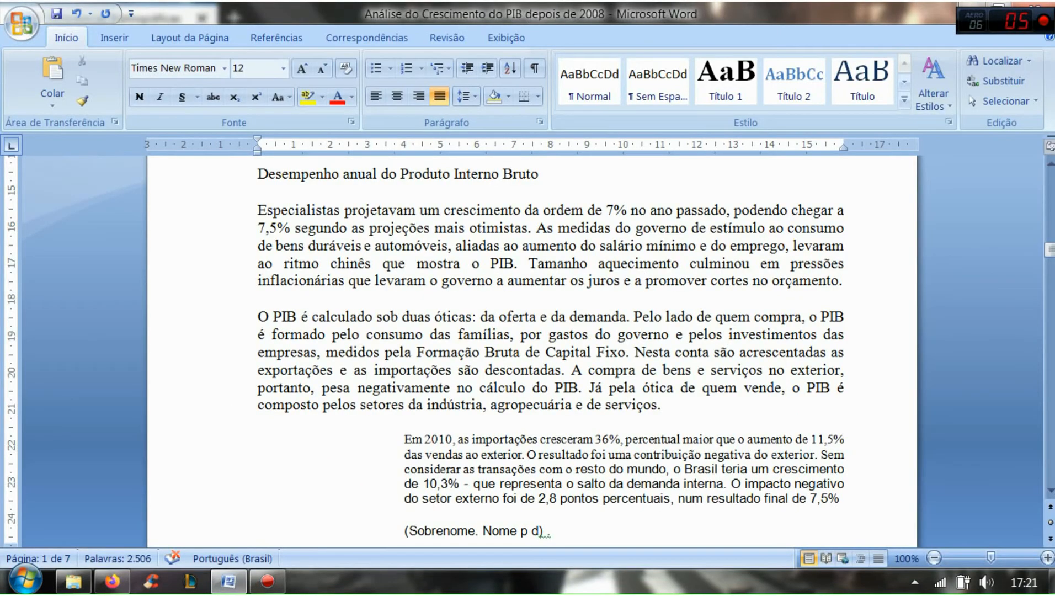
scroll(530, 331, down, 5)
scroll(530, 331, down, 4)
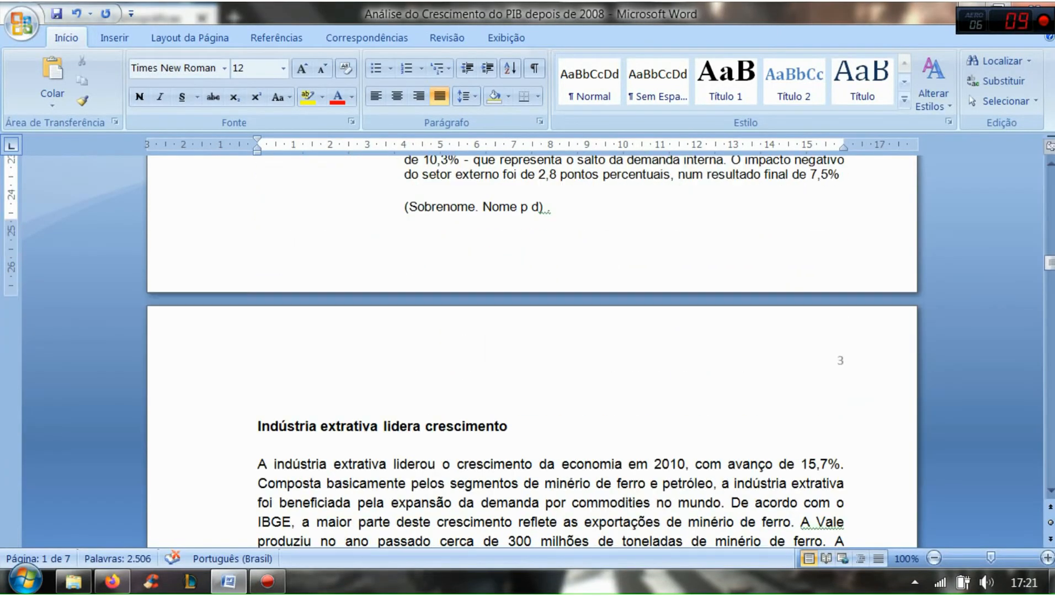
scroll(530, 331, up, 1)
scroll(550, 353, up, 3)
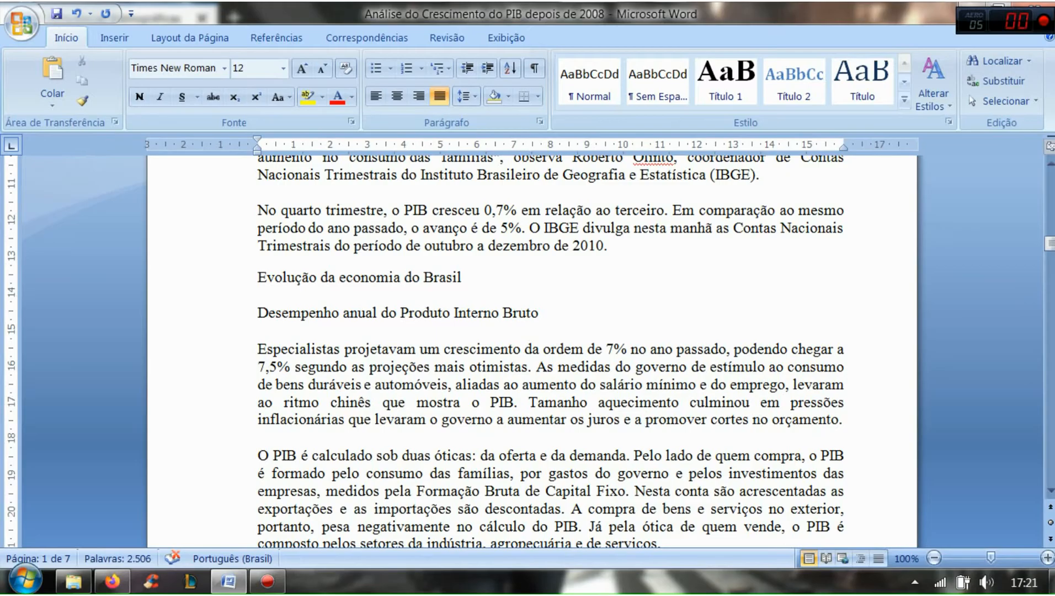
click(1052, 583)
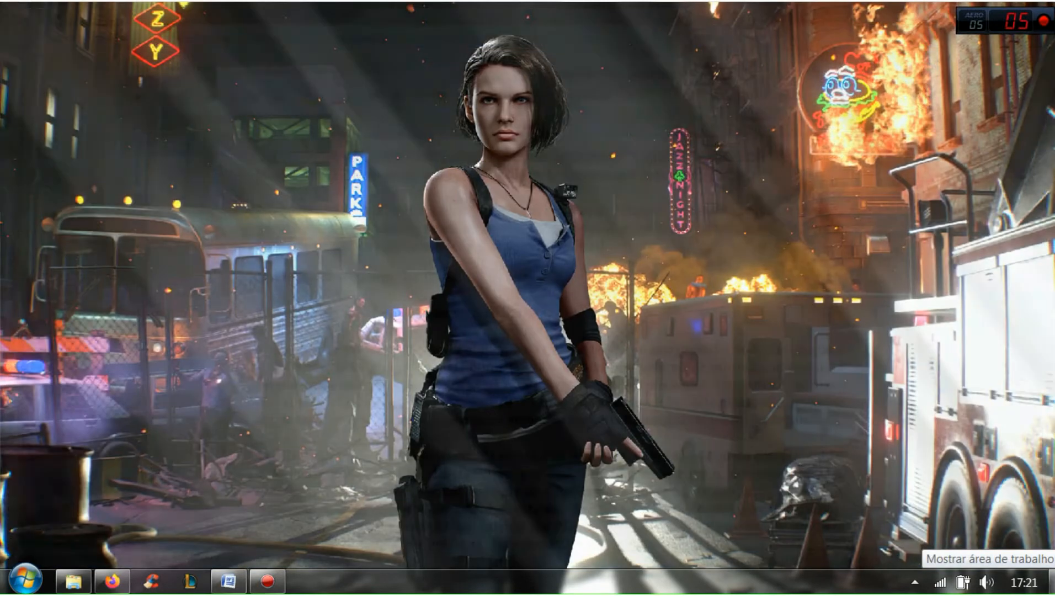